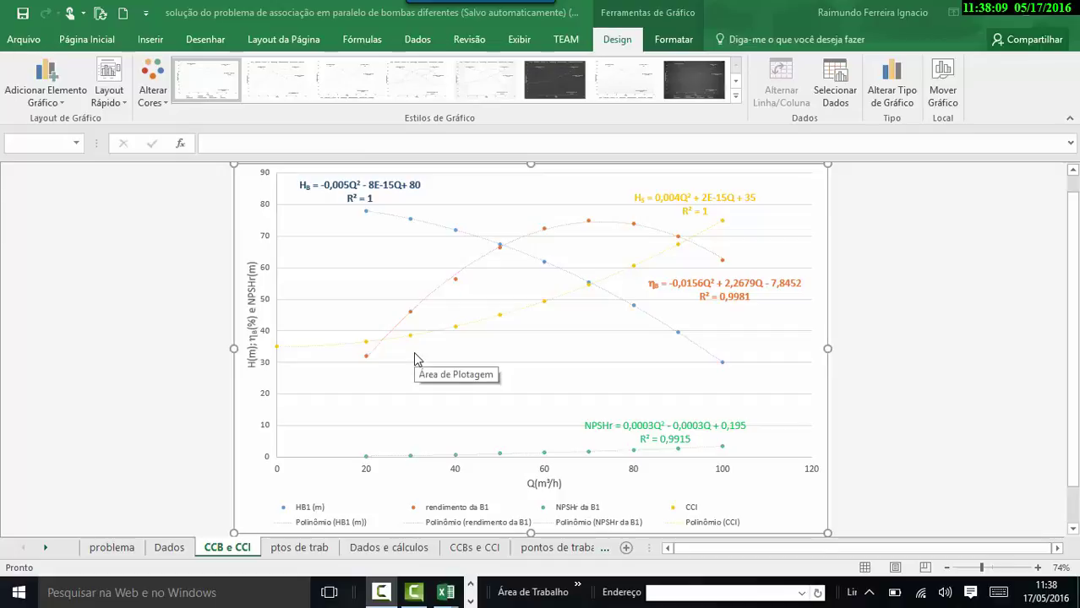
Step: Add a 'Bomba B2' chart series with X values Dados!G4:G10 and Y values Dados!H4:H10
right_click(243, 205)
click(308, 378)
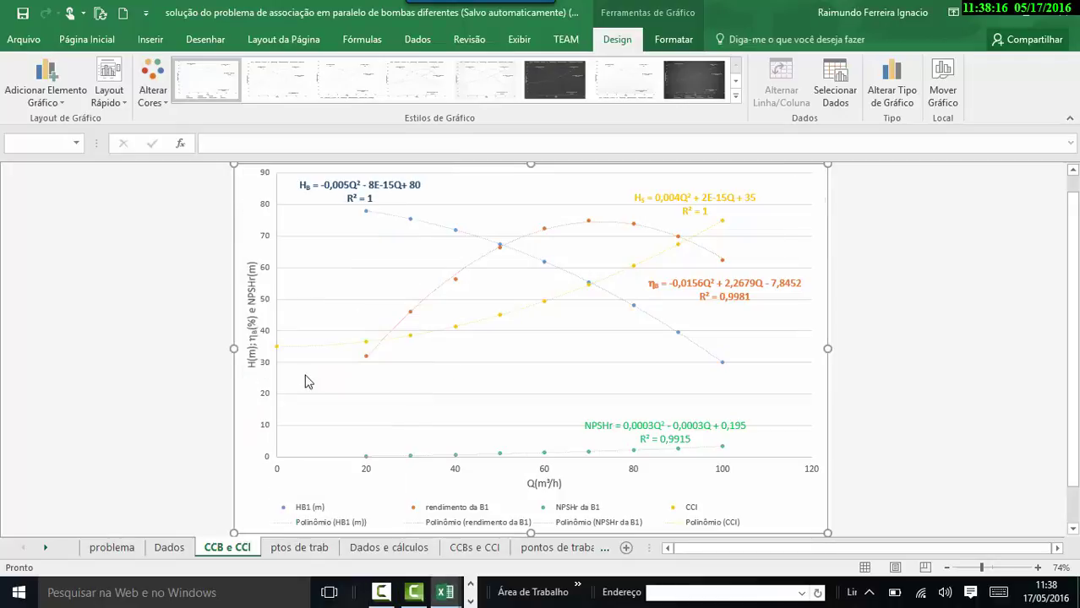
click(480, 316)
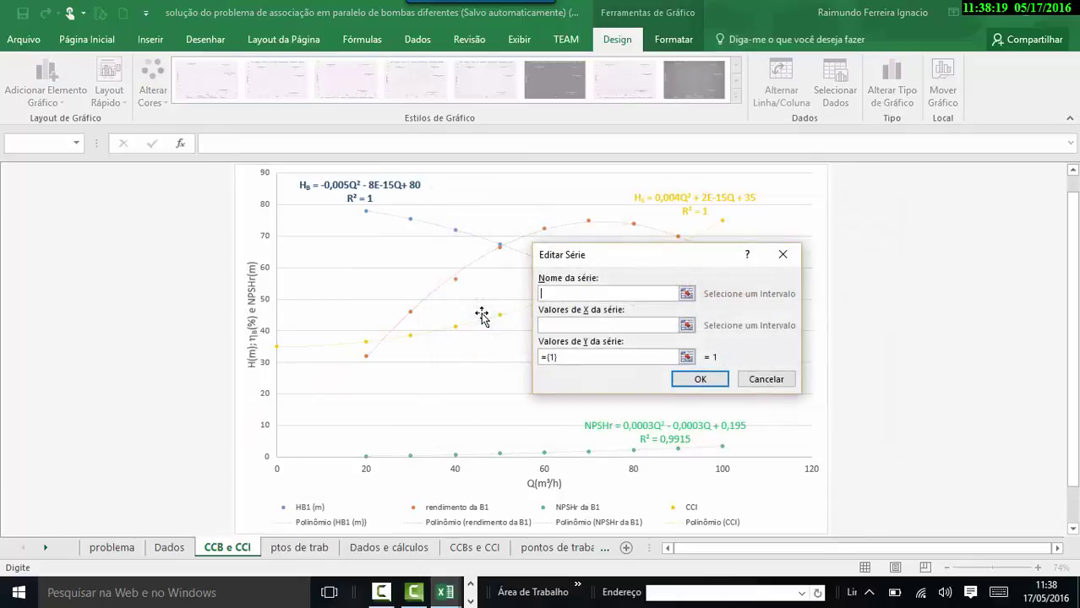
text(Bom)
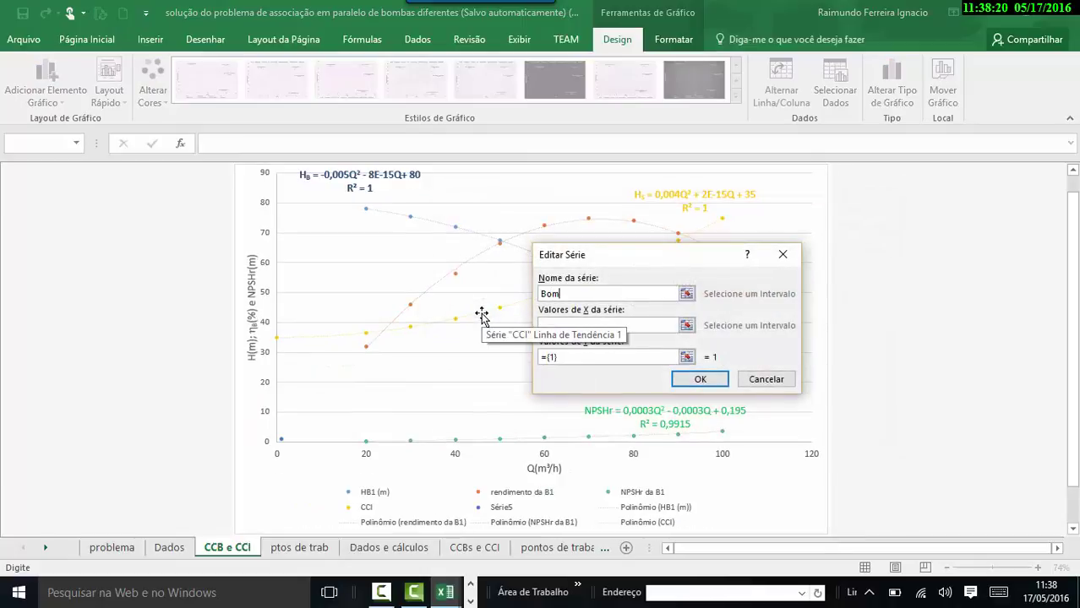
text(ba B2)
click(686, 325)
click(169, 548)
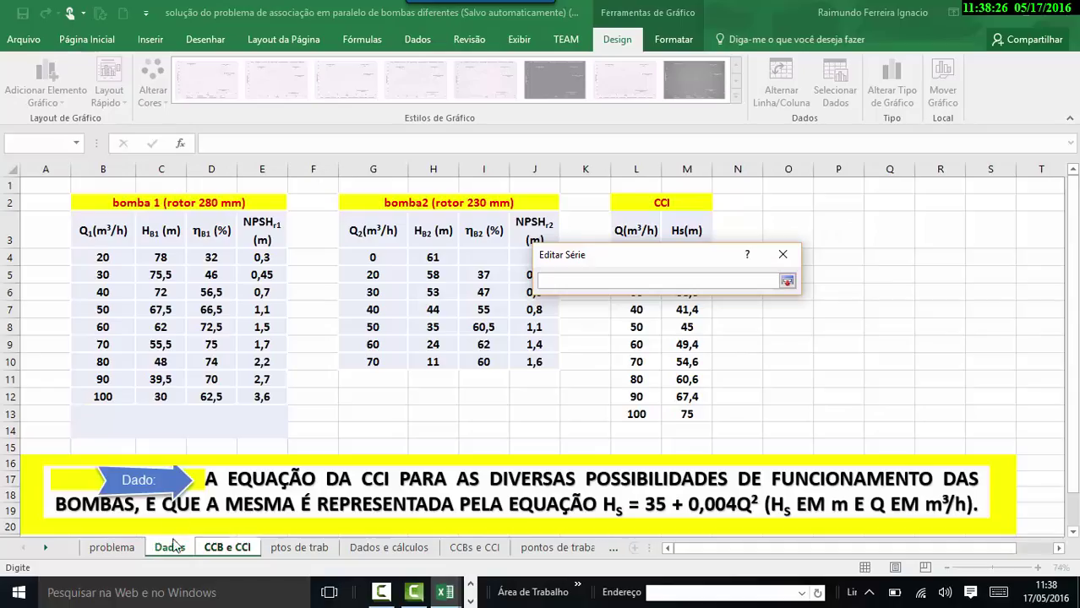
drag(362, 256, 374, 363)
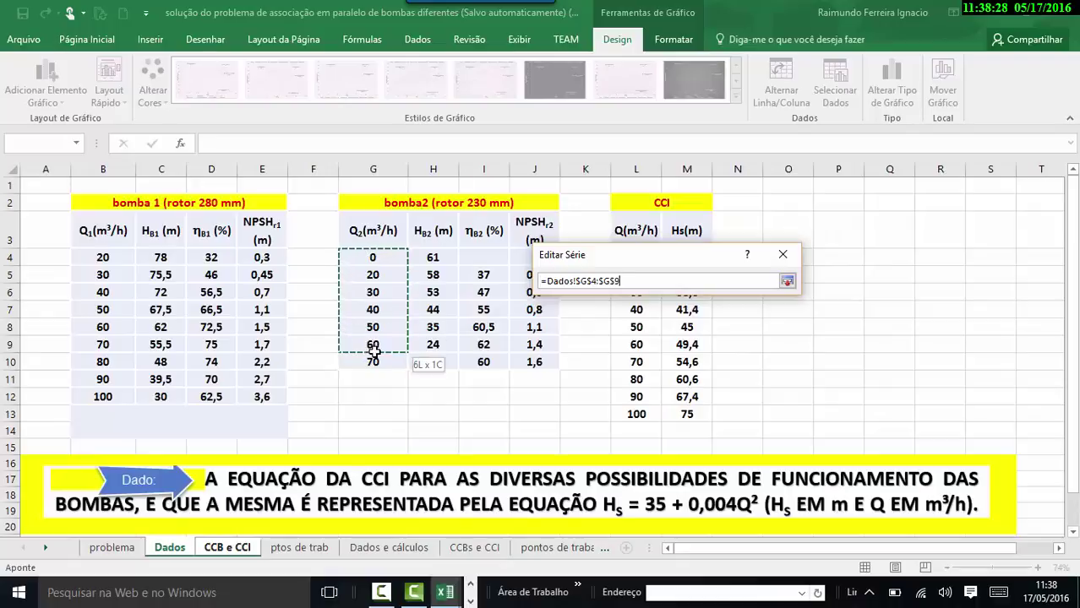
key(Return)
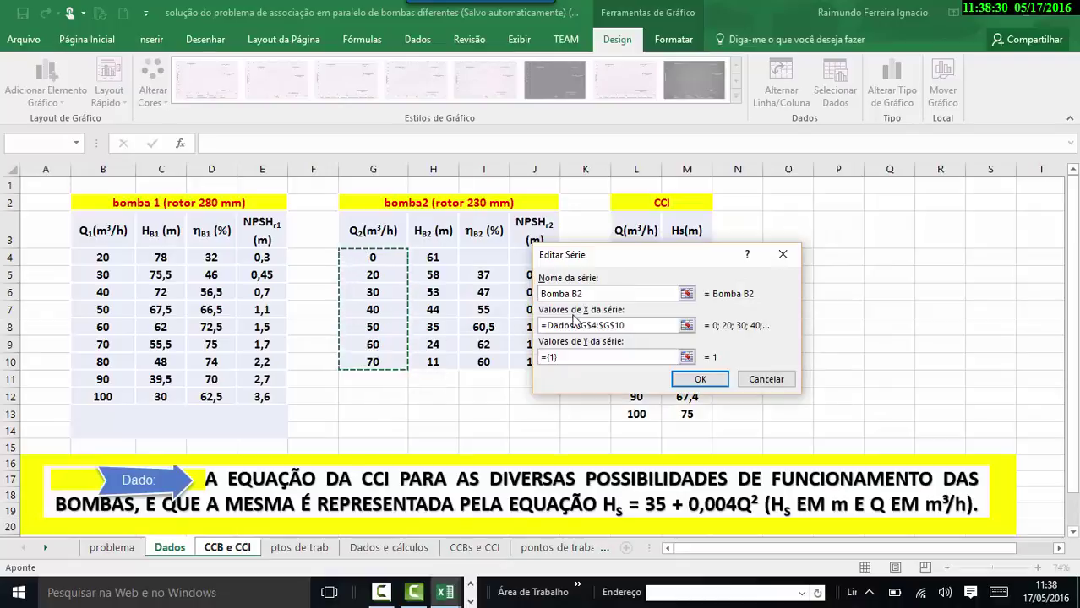
click(687, 357)
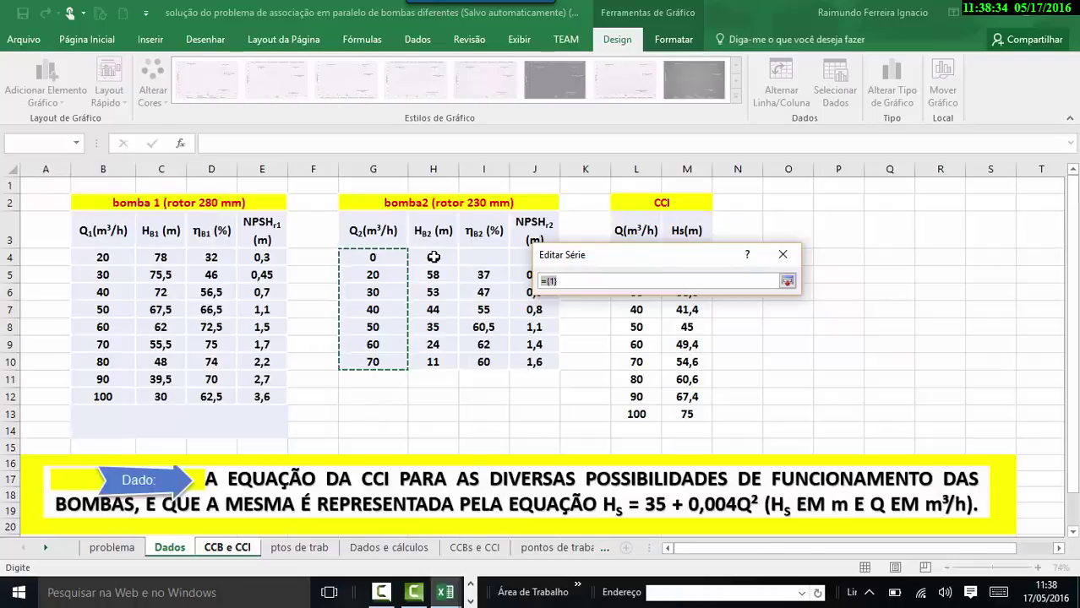
drag(433, 256, 431, 361)
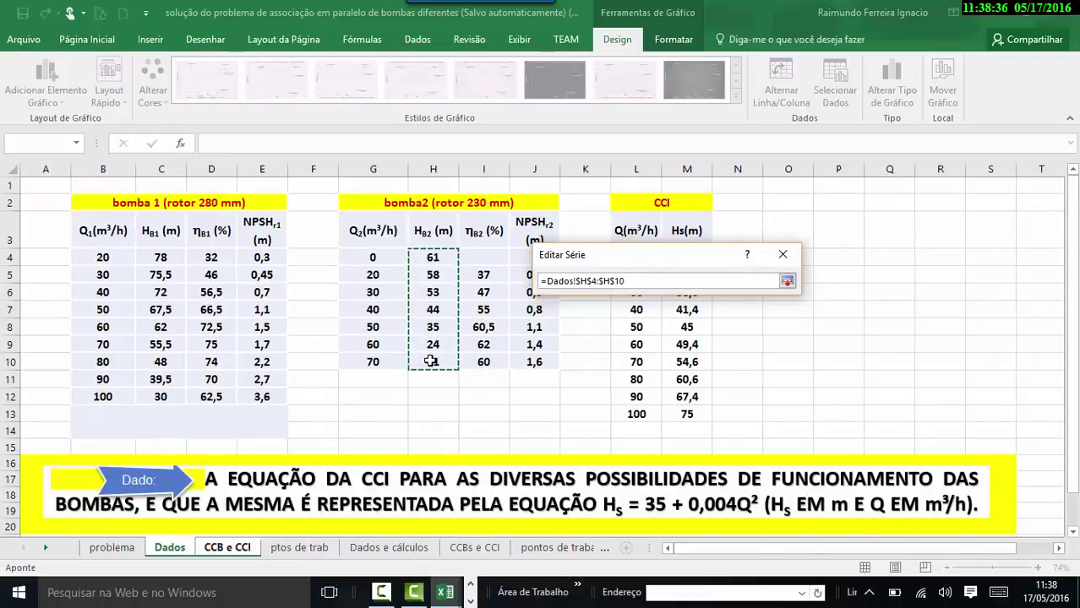
key(Return)
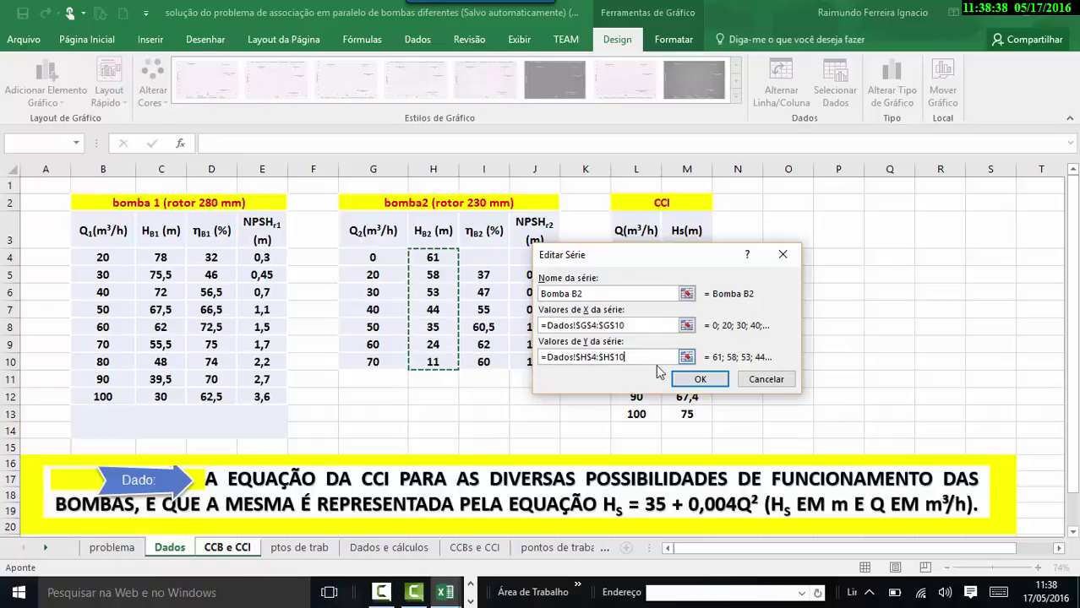
click(695, 380)
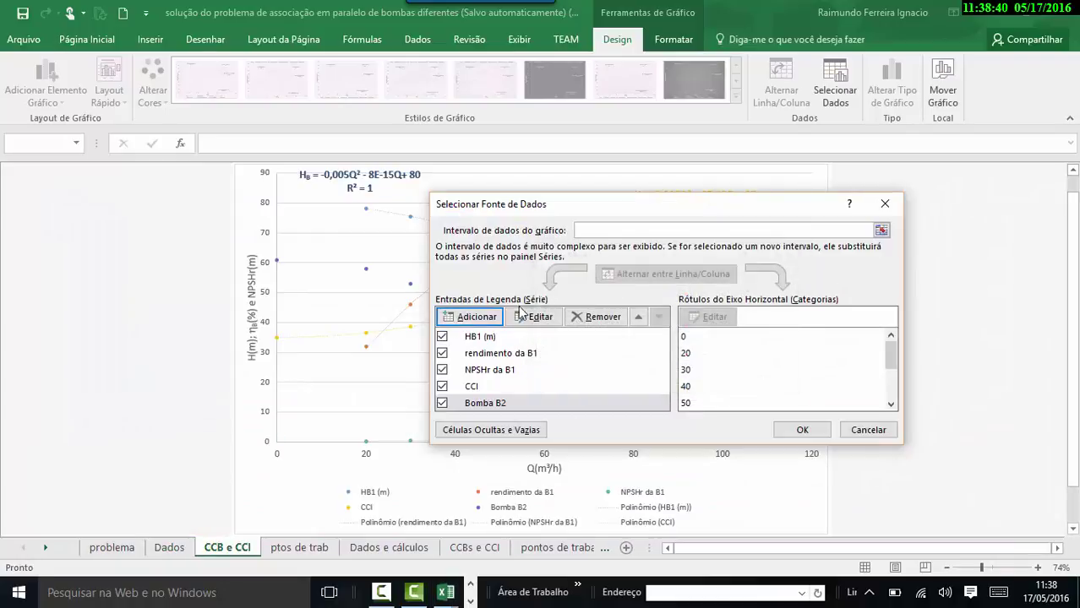
Step: Add a 'rendimento da B2' series with X values Dados!G5:G10 and Y values Dados!I5:I10
click(480, 317)
text(rendi)
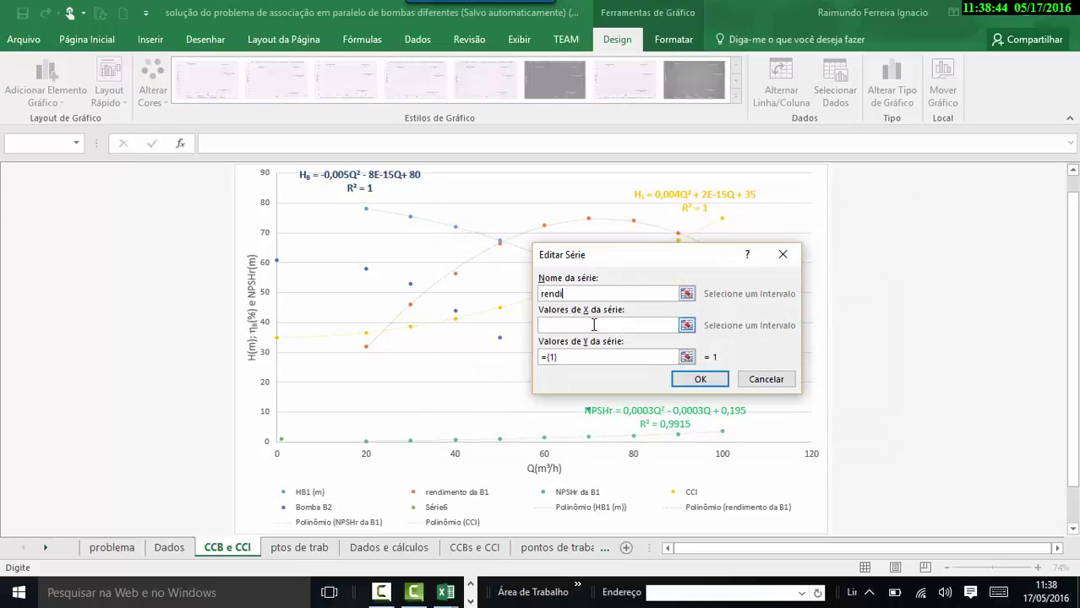
text(da B2)
click(685, 326)
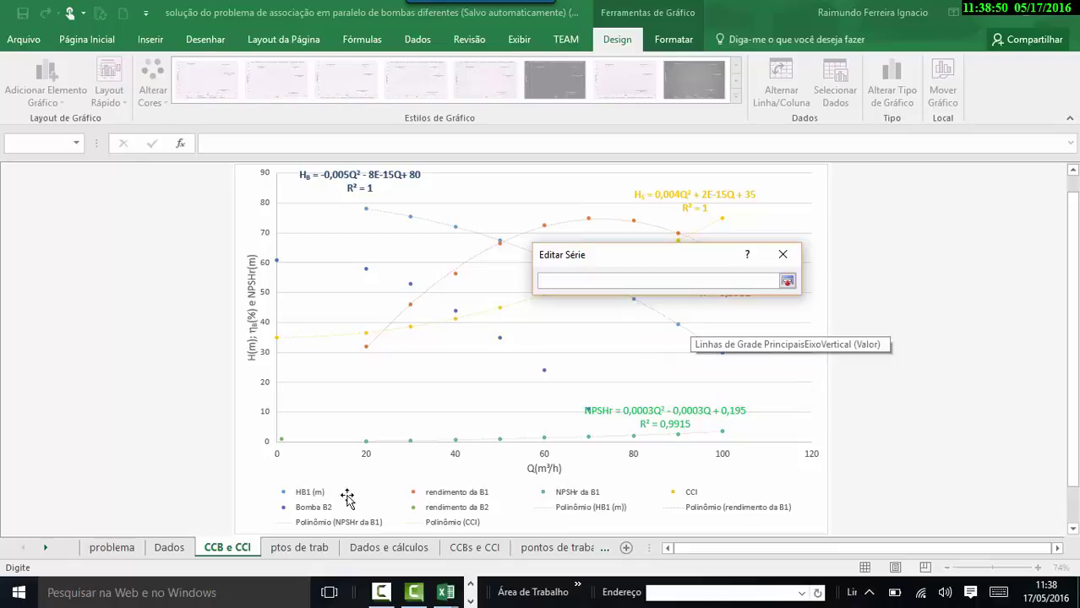
click(173, 550)
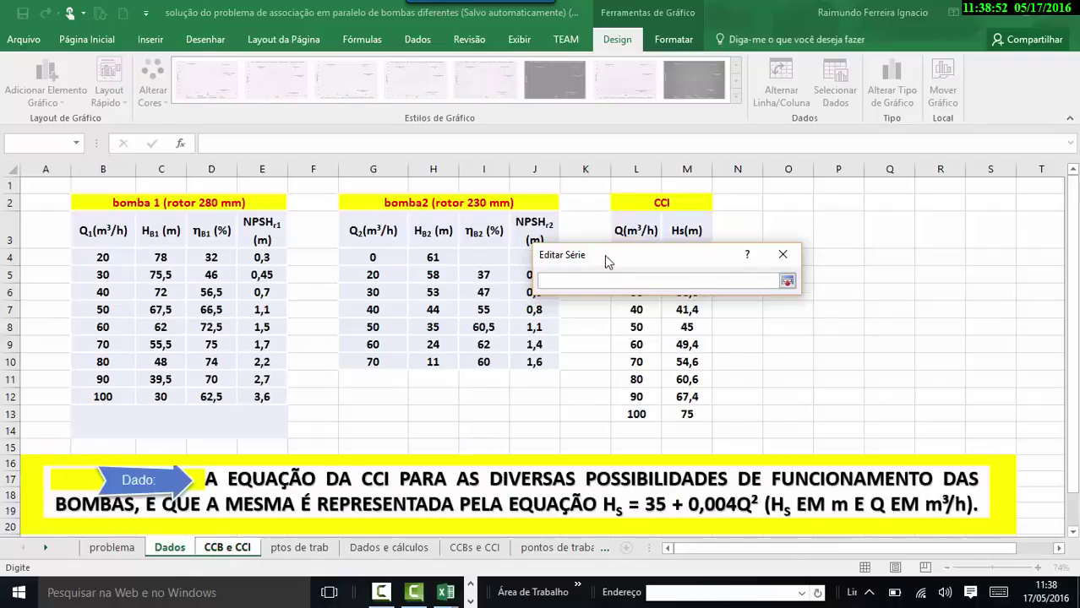
mouse_move(611, 262)
mouse_down()
mouse_move(763, 248)
mouse_move(706, 297)
mouse_up()
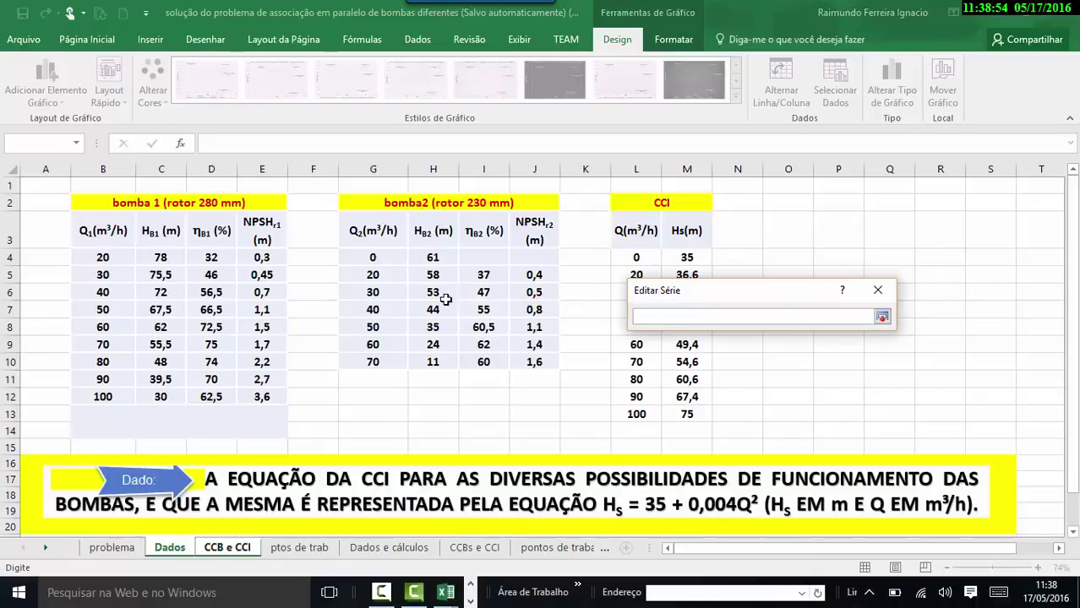
drag(371, 273, 359, 362)
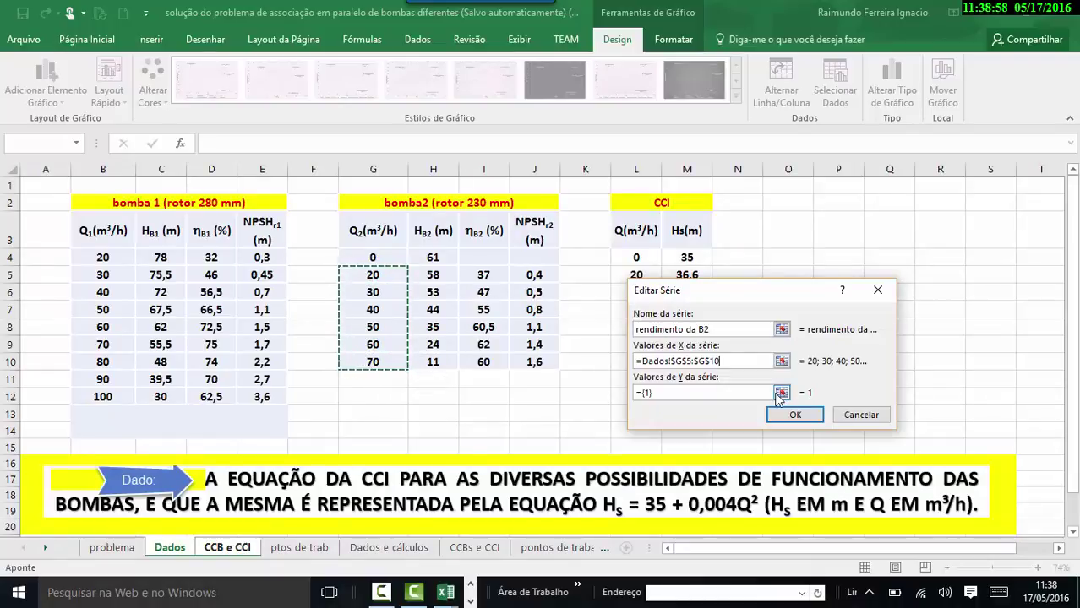
click(782, 393)
drag(470, 273, 484, 361)
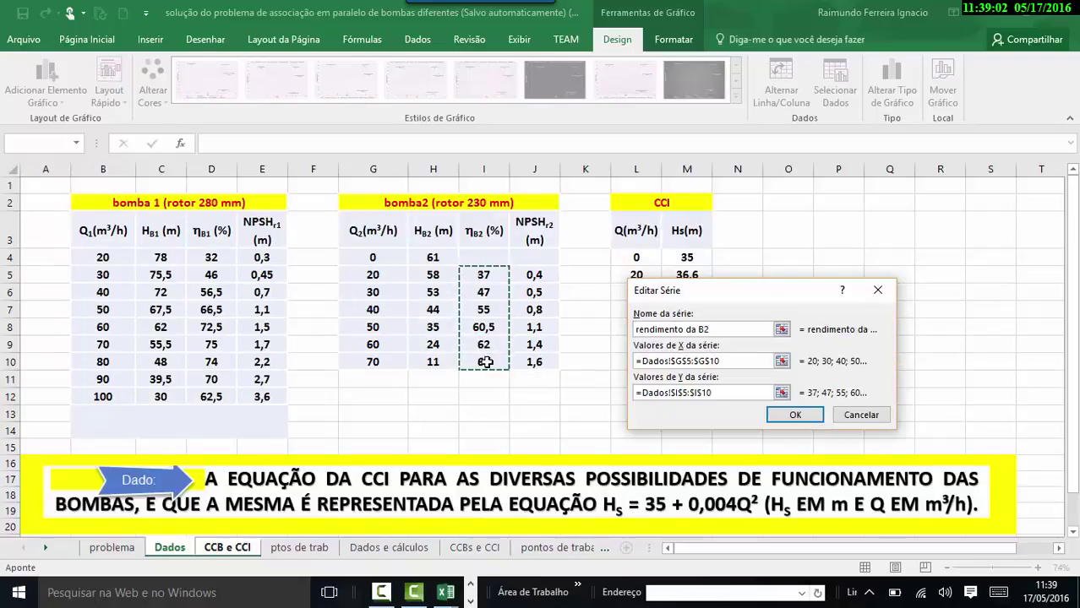
click(803, 420)
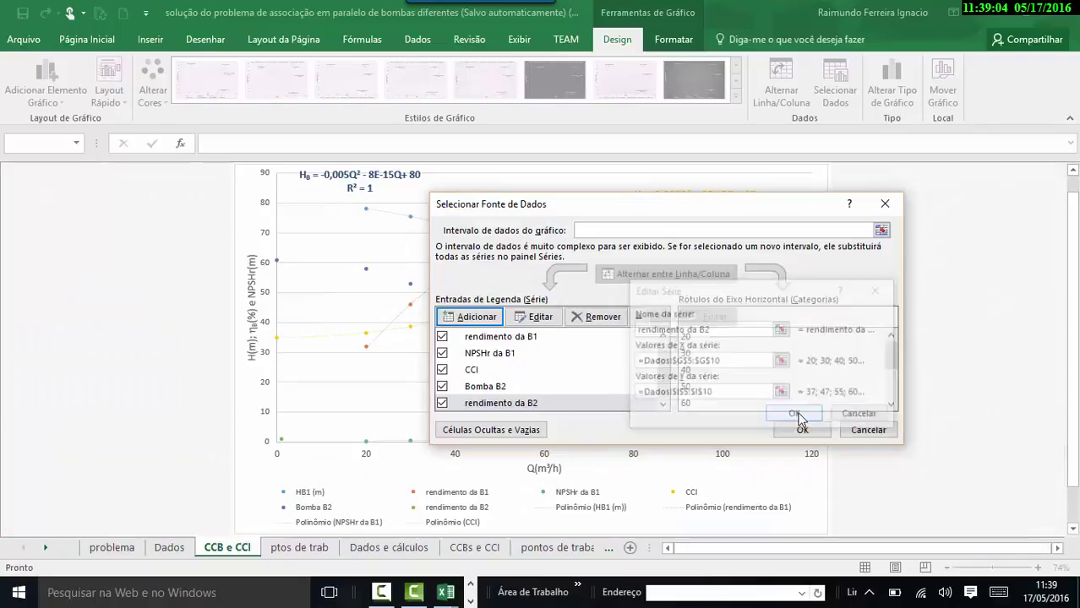
Step: Add an 'NPSHr da B2' series with X = Dados!G5:G10 and Y = Dados!J5:J10, then apply
click(475, 323)
text(NPSHr)
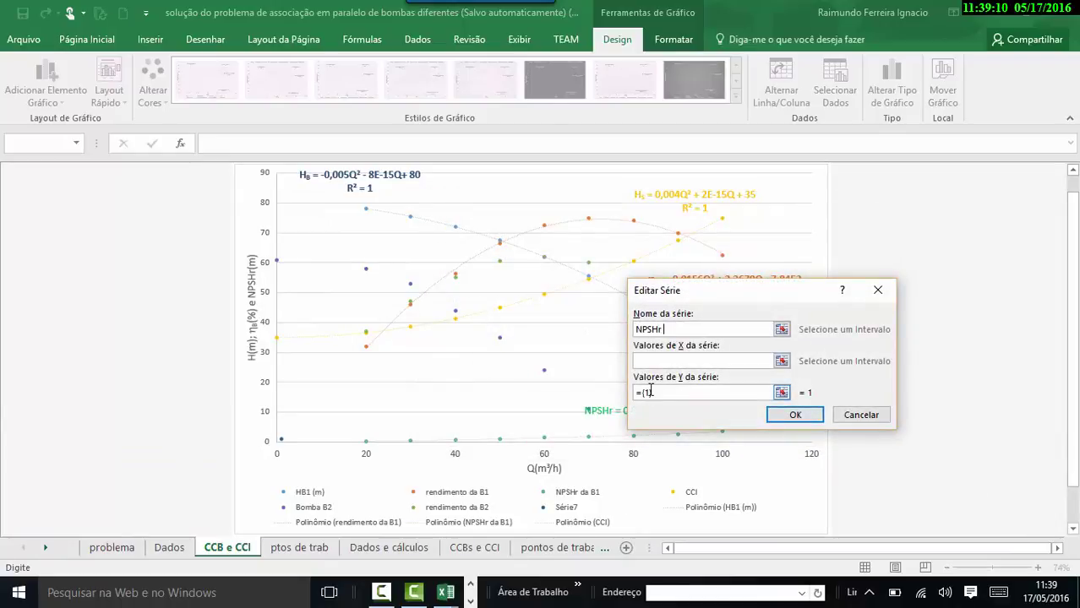
text(da )
text(B2)
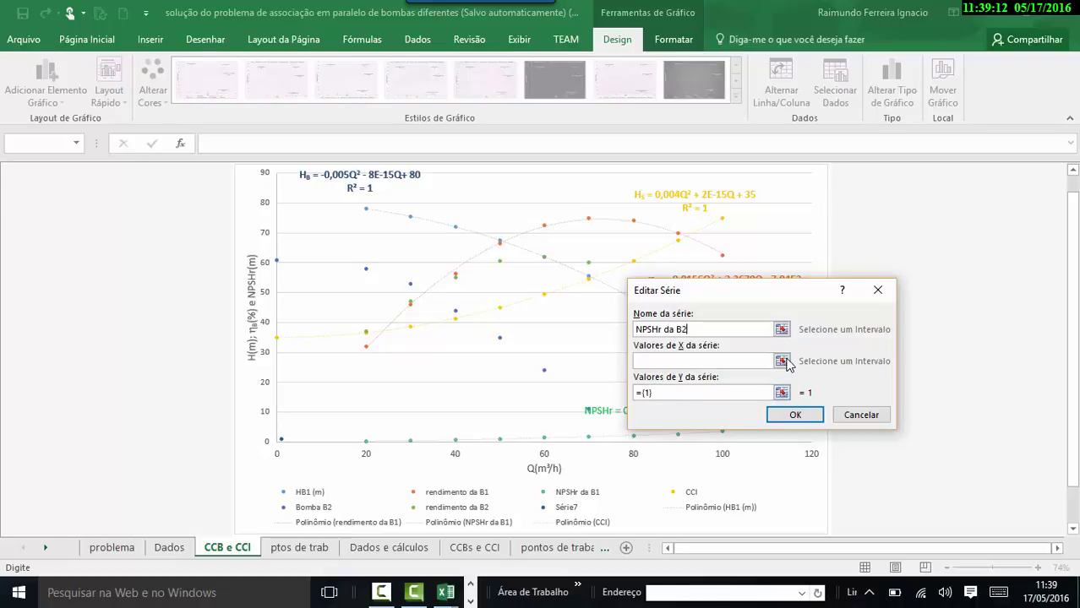
click(783, 362)
click(169, 548)
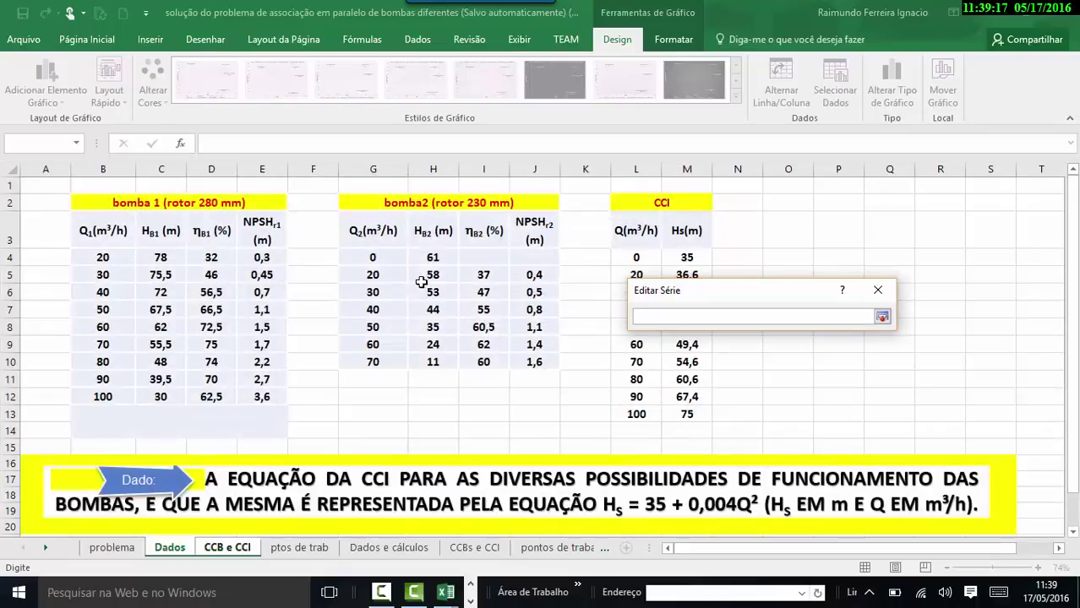
drag(373, 276, 366, 361)
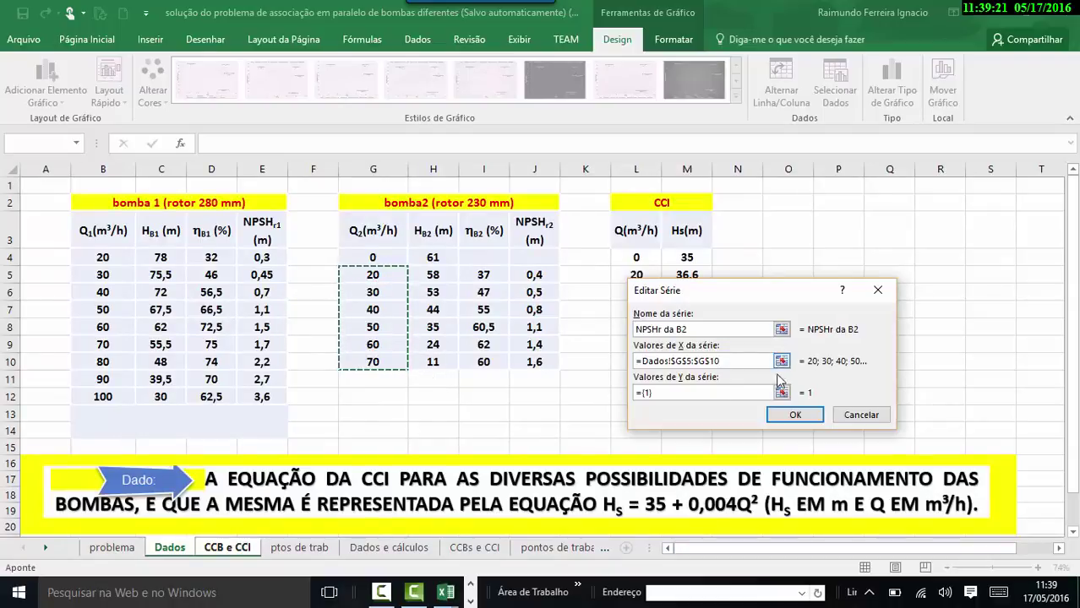
click(782, 394)
drag(533, 274, 535, 362)
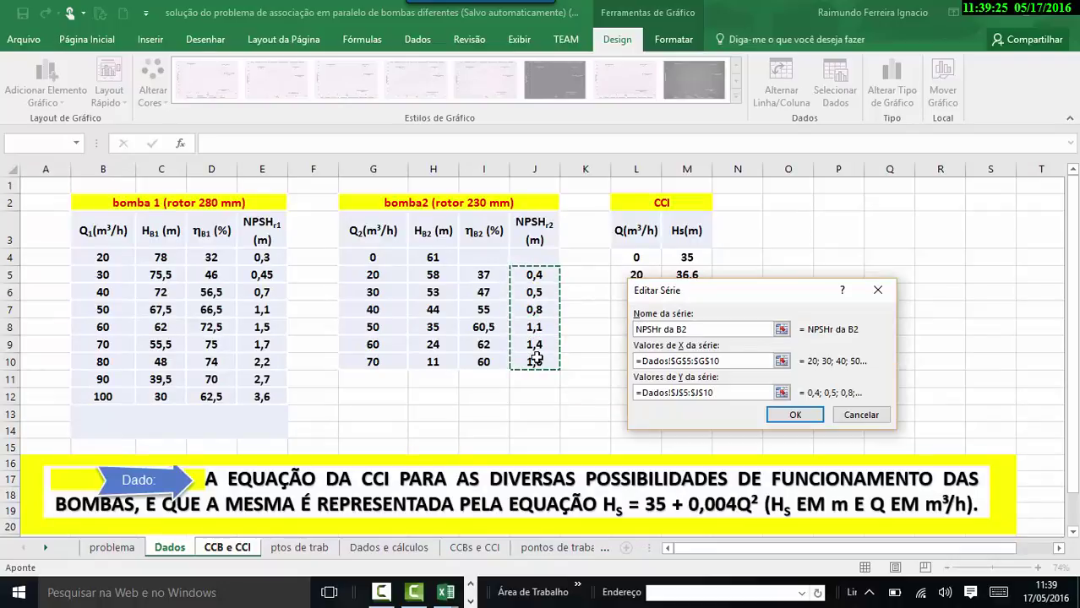
click(795, 415)
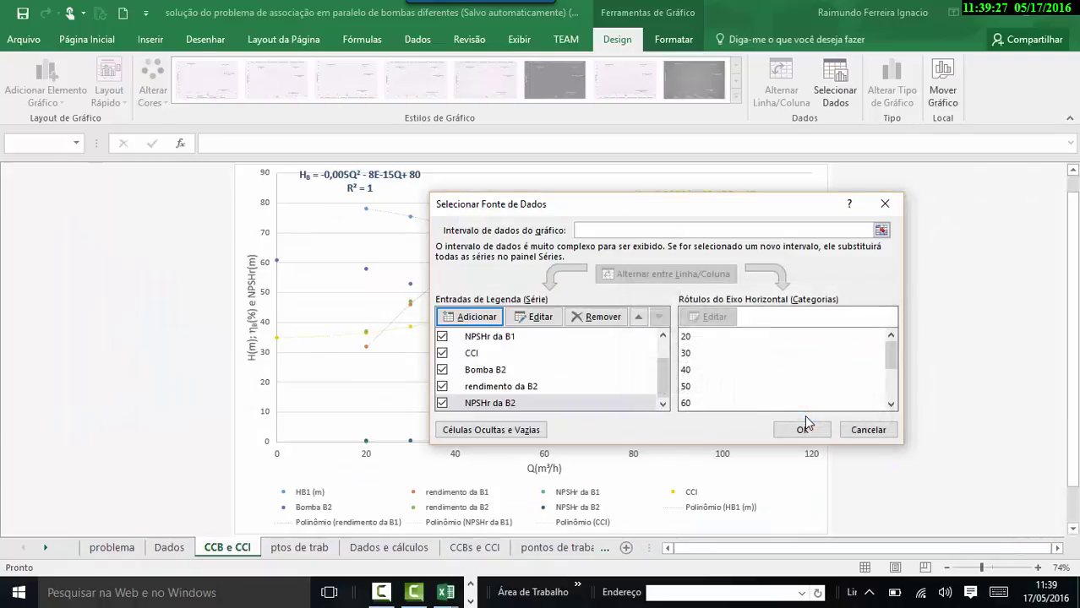
click(803, 431)
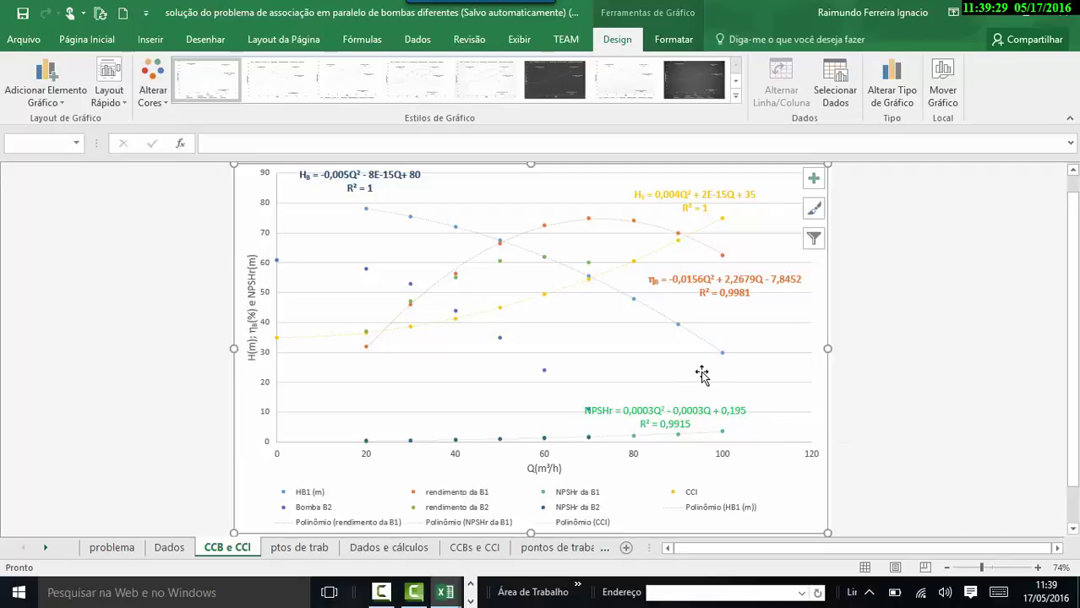
Step: Drag the NPSHr trendline equation label slightly right and up, clear of the Bomba B2 points
scroll(701, 372, down, 1)
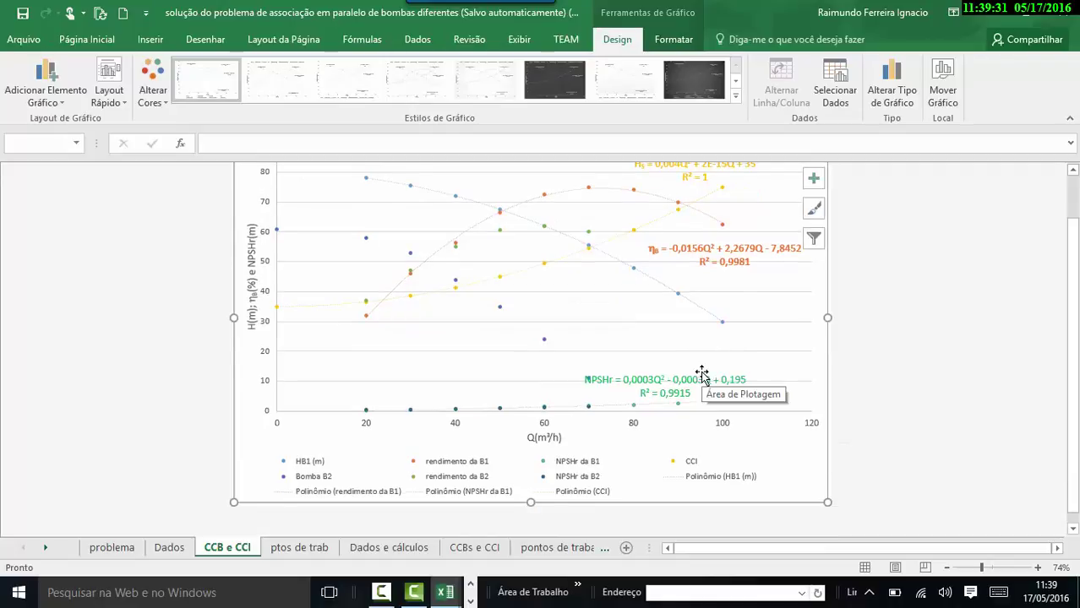
scroll(702, 373, up, 1)
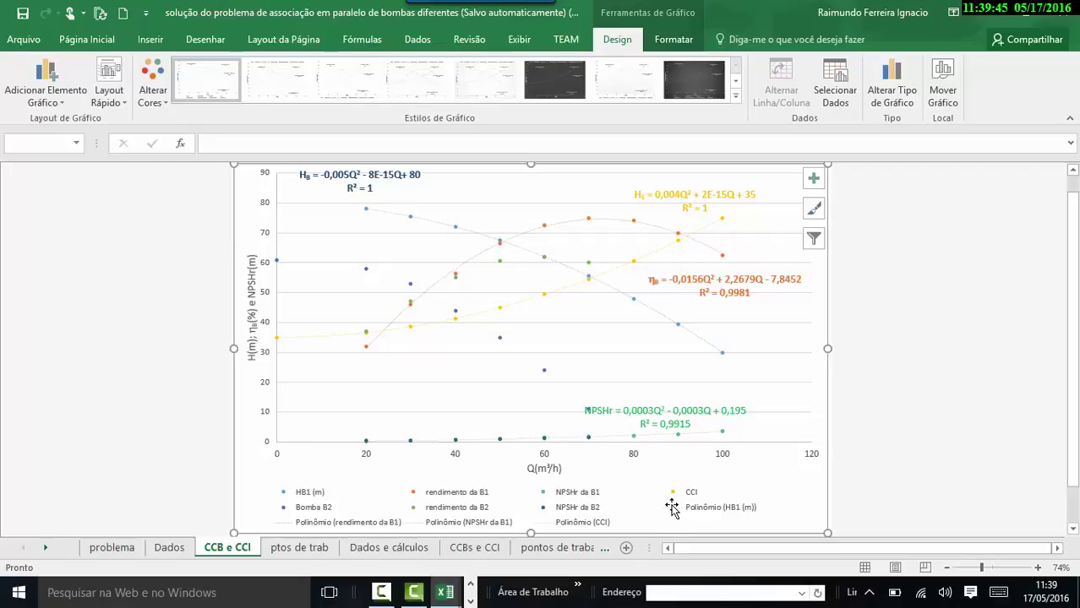
click(544, 372)
click(655, 414)
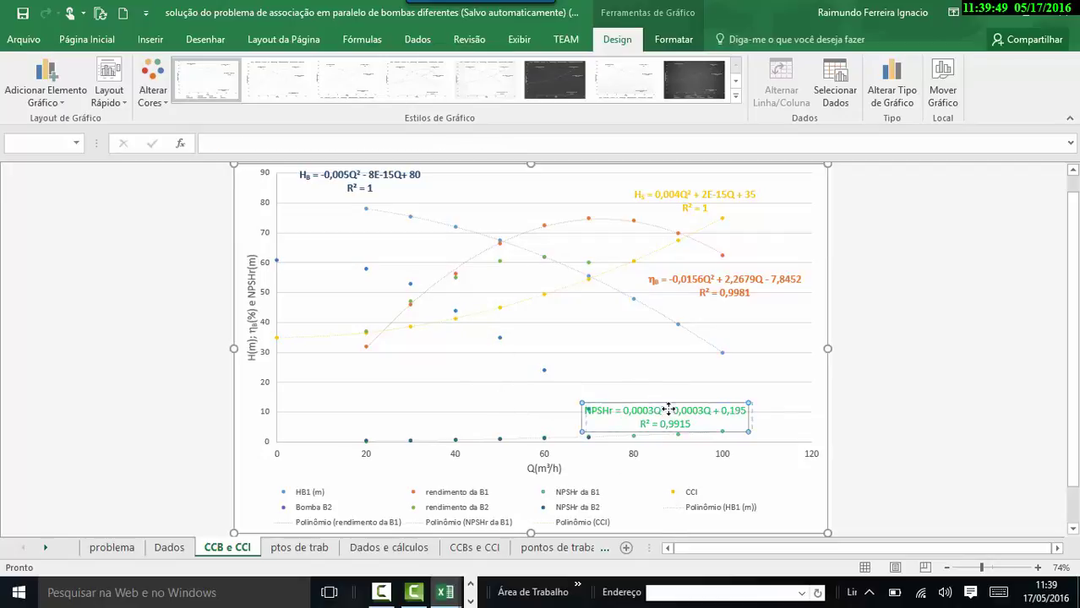
drag(710, 410, 761, 399)
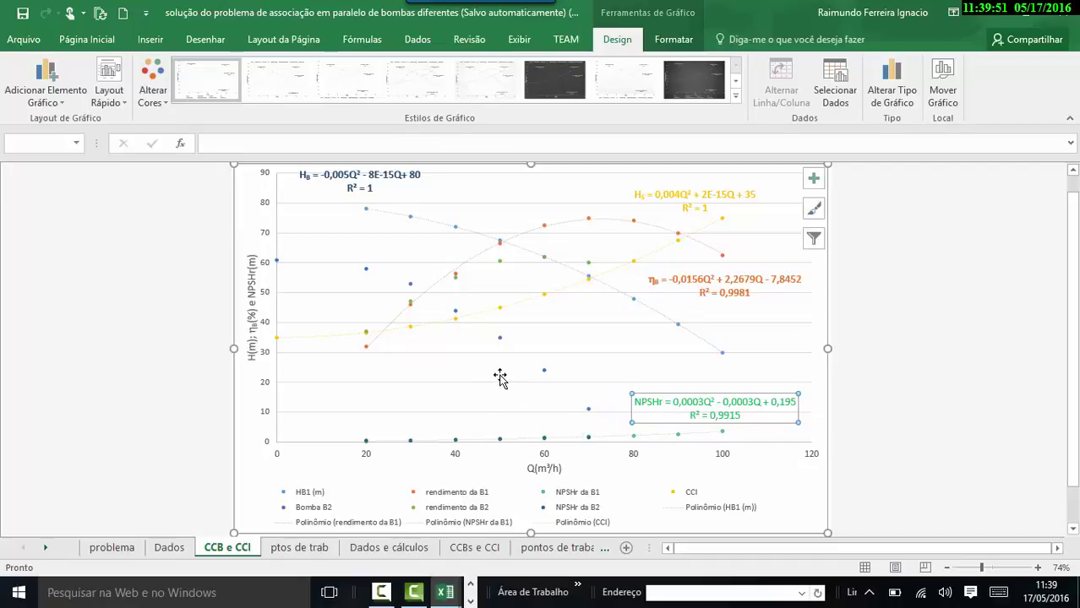
click(545, 372)
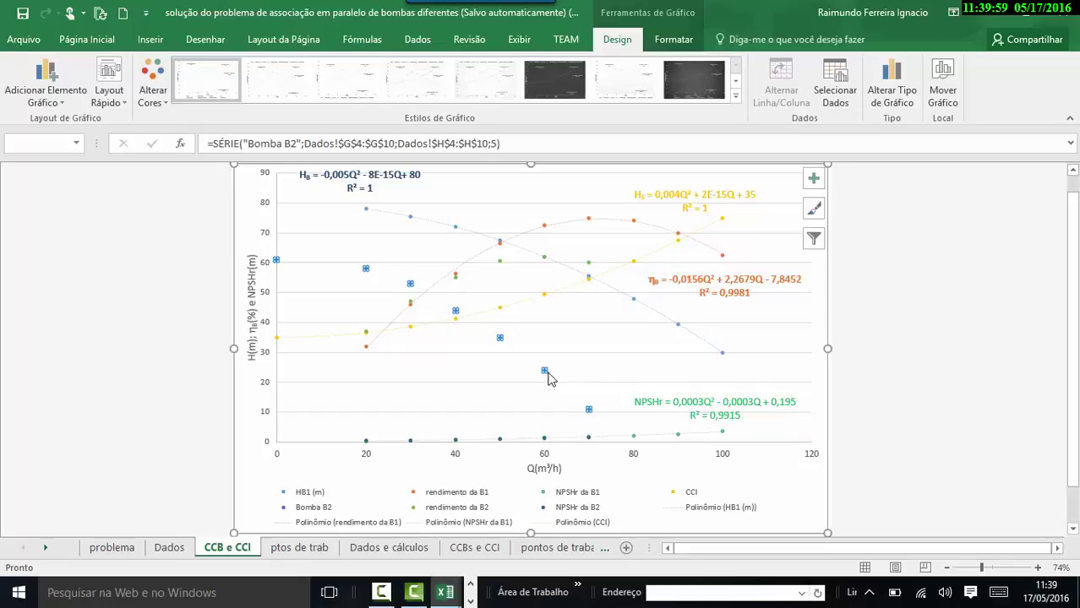
Step: Give Bomba B2 an order-2 polynomial trendline with intercept 61, displaying its equation and R²
right_click(547, 377)
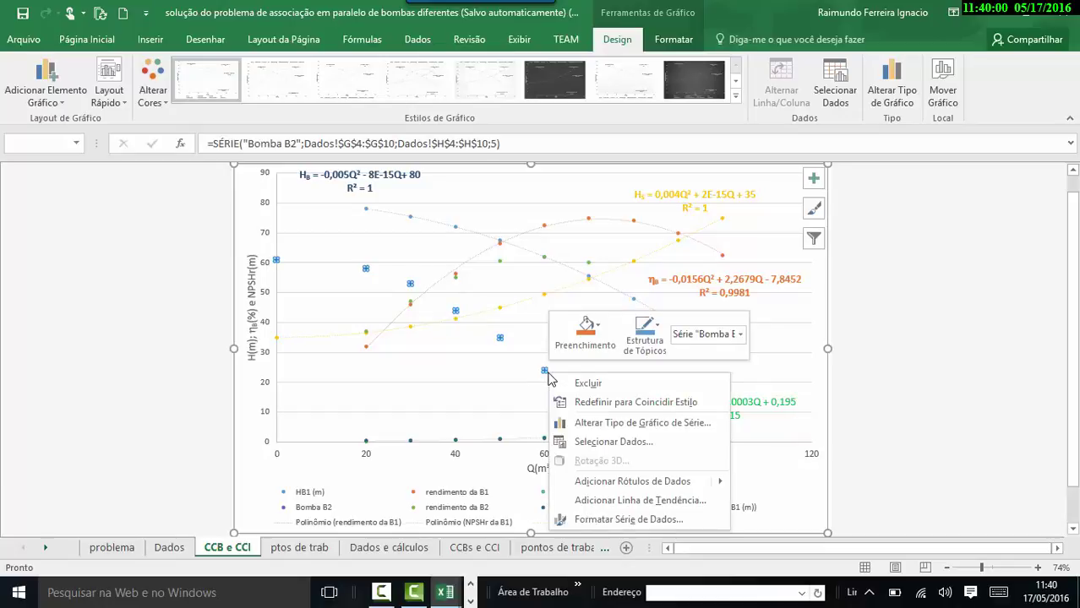
click(595, 500)
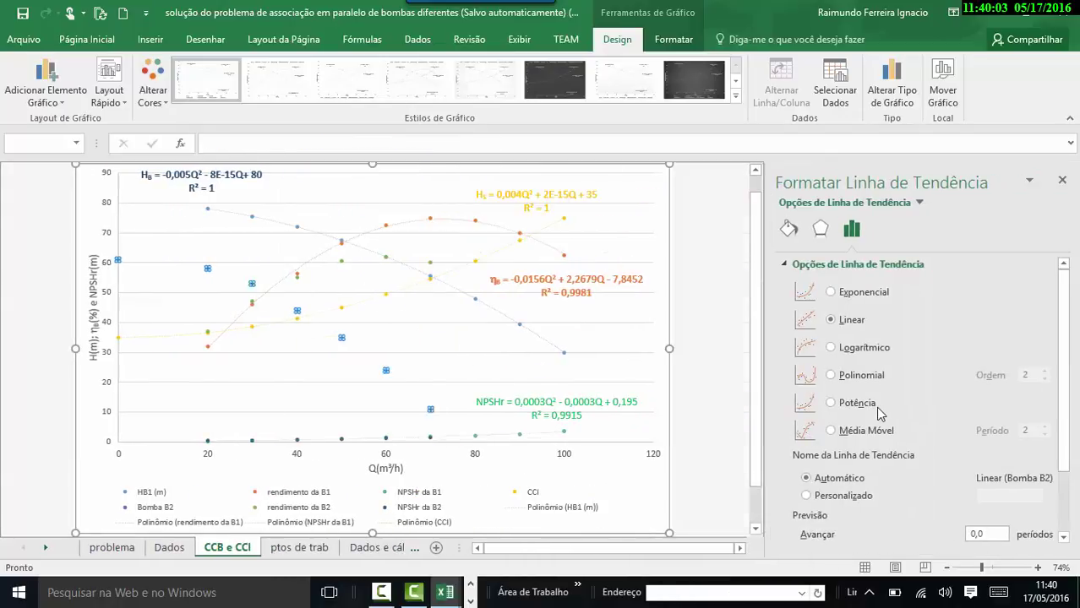
click(831, 376)
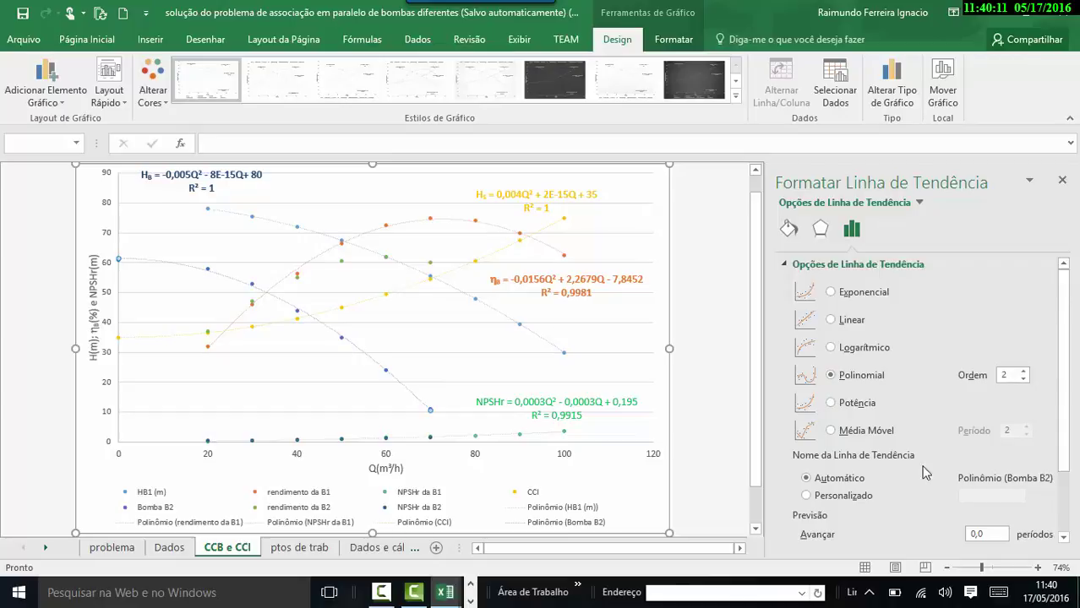
scroll(1066, 412, down, 1)
scroll(1066, 411, down, 1)
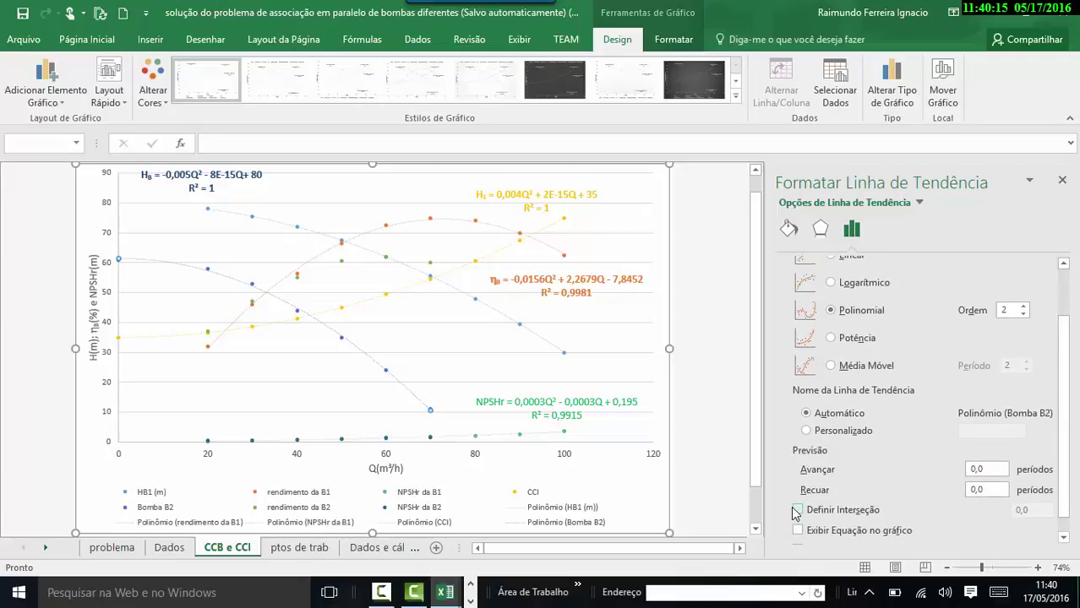
click(798, 510)
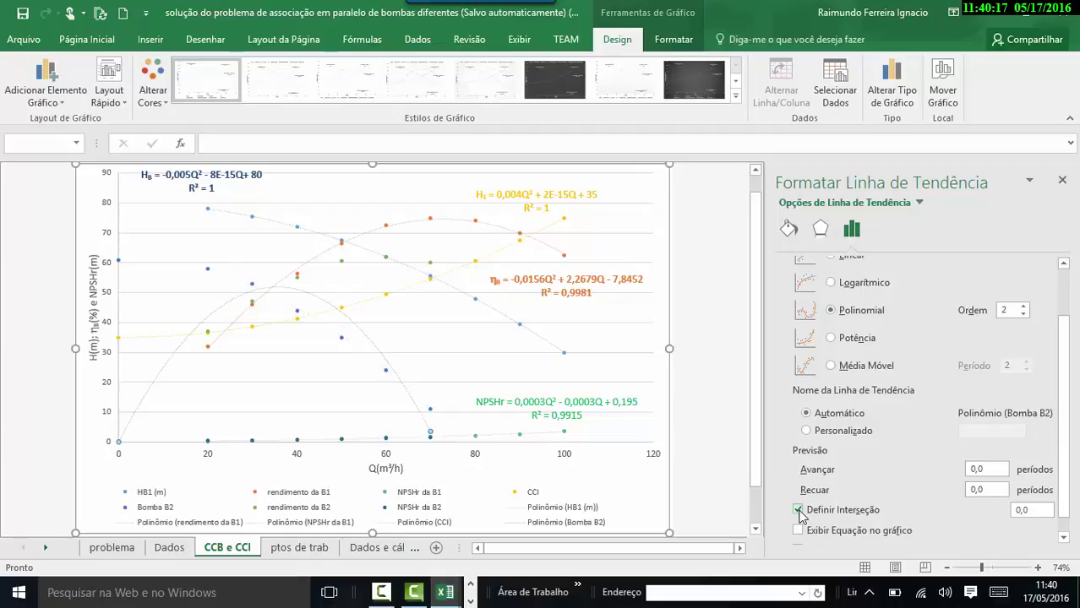
click(1024, 512)
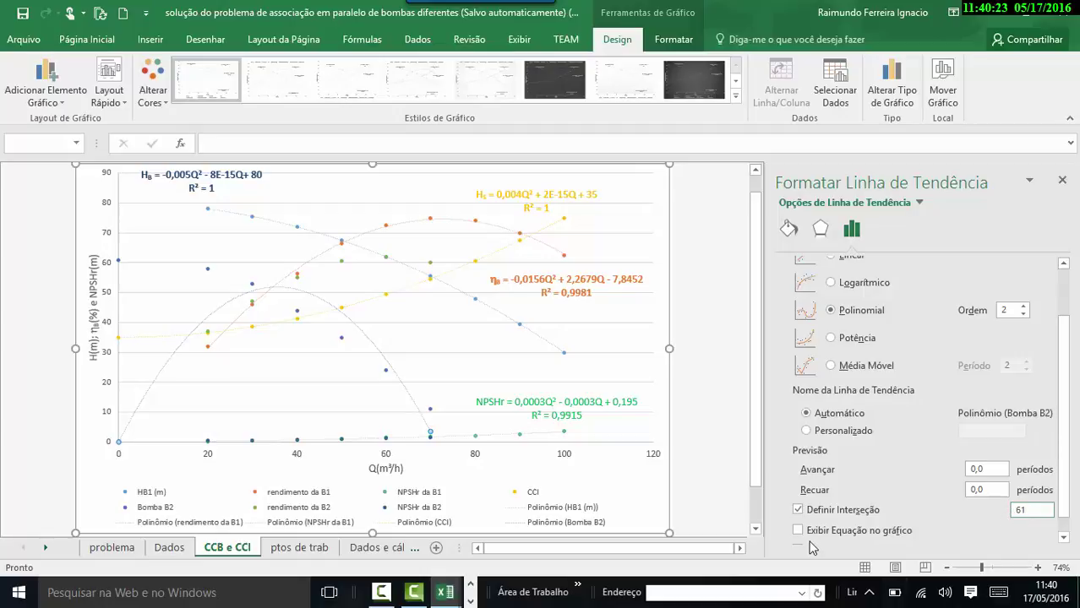
text(61)
click(799, 531)
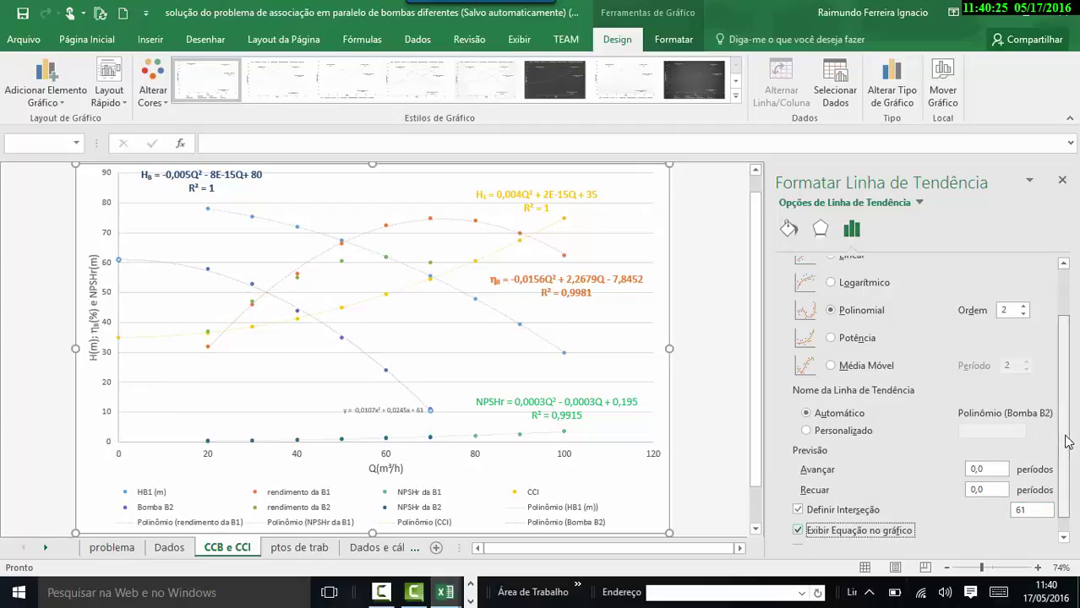
scroll(1067, 441, down, 1)
click(798, 531)
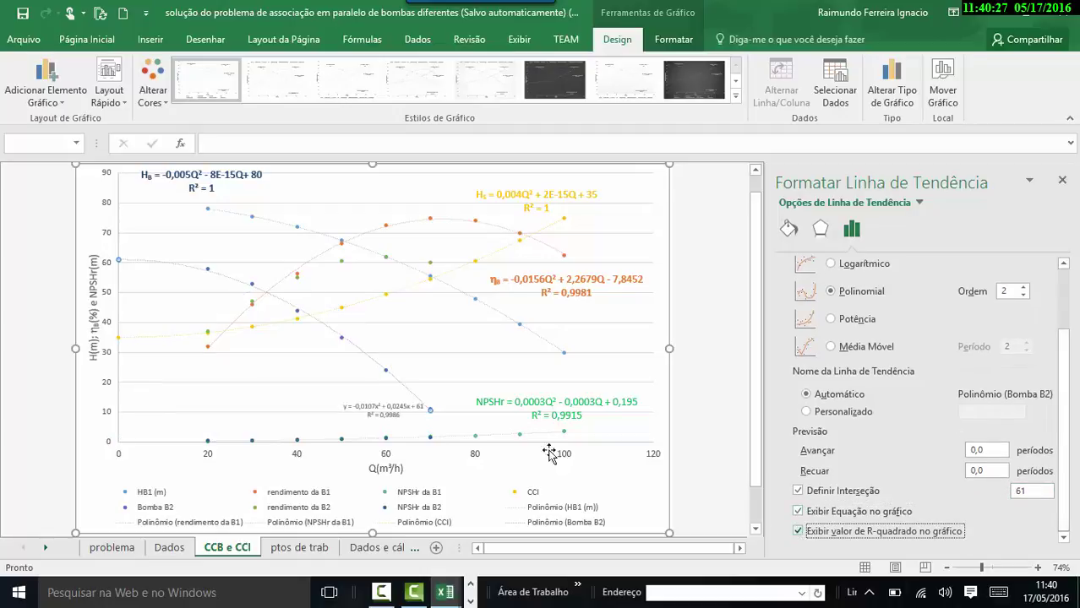
click(386, 414)
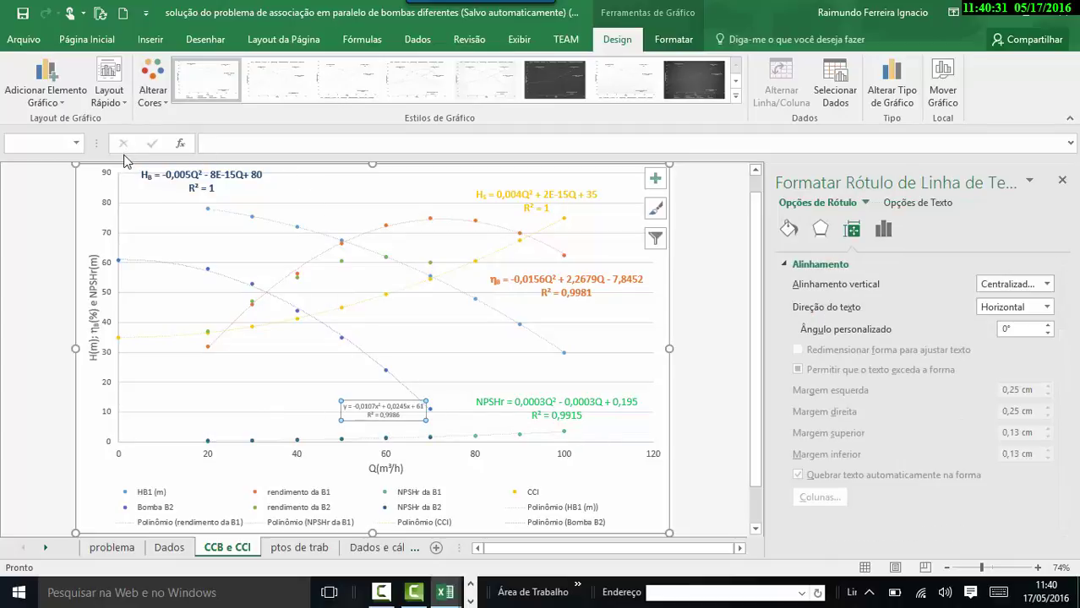
click(86, 41)
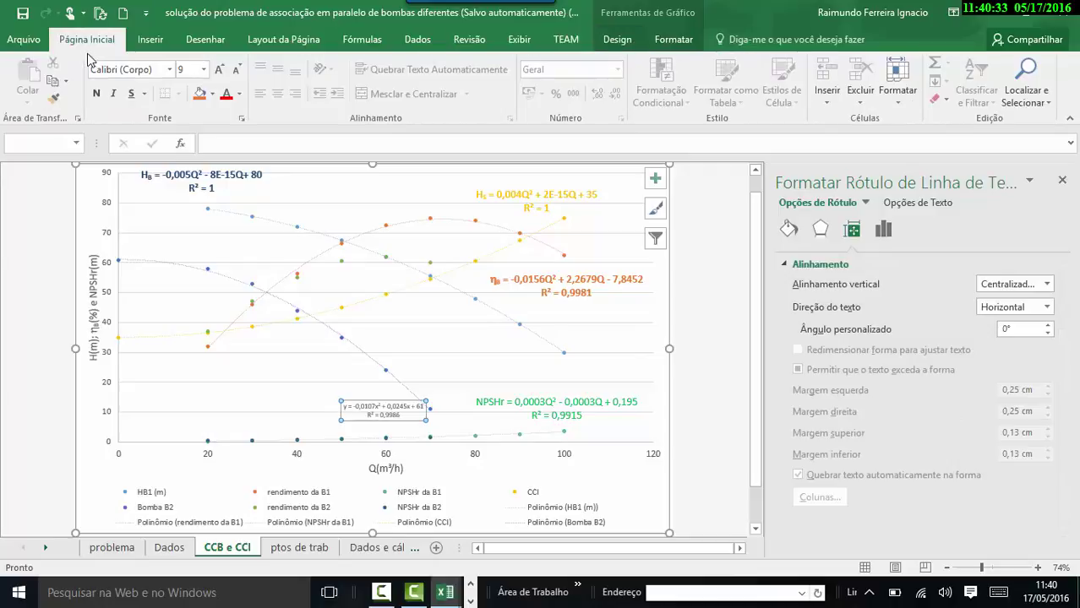
Step: Format the Bomba B2 equation label as bold, dark blue, size 14
click(204, 70)
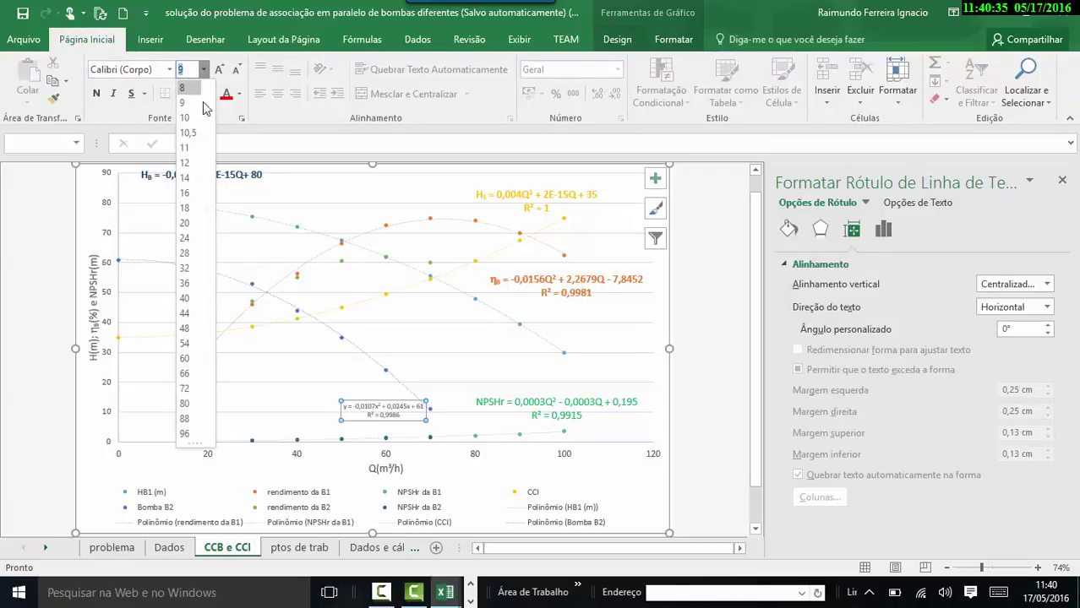
click(189, 174)
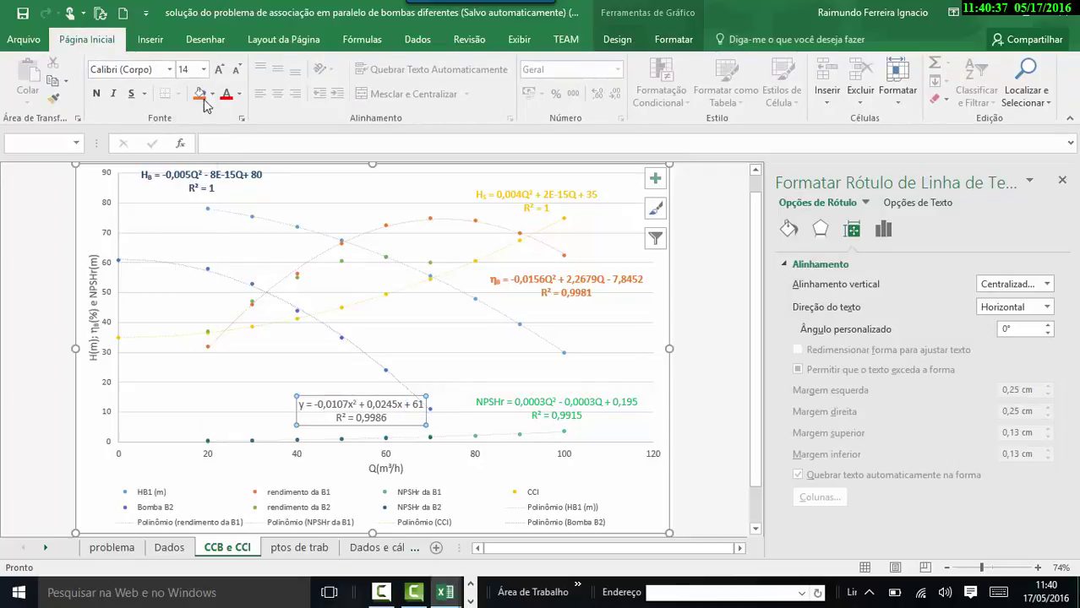
click(239, 95)
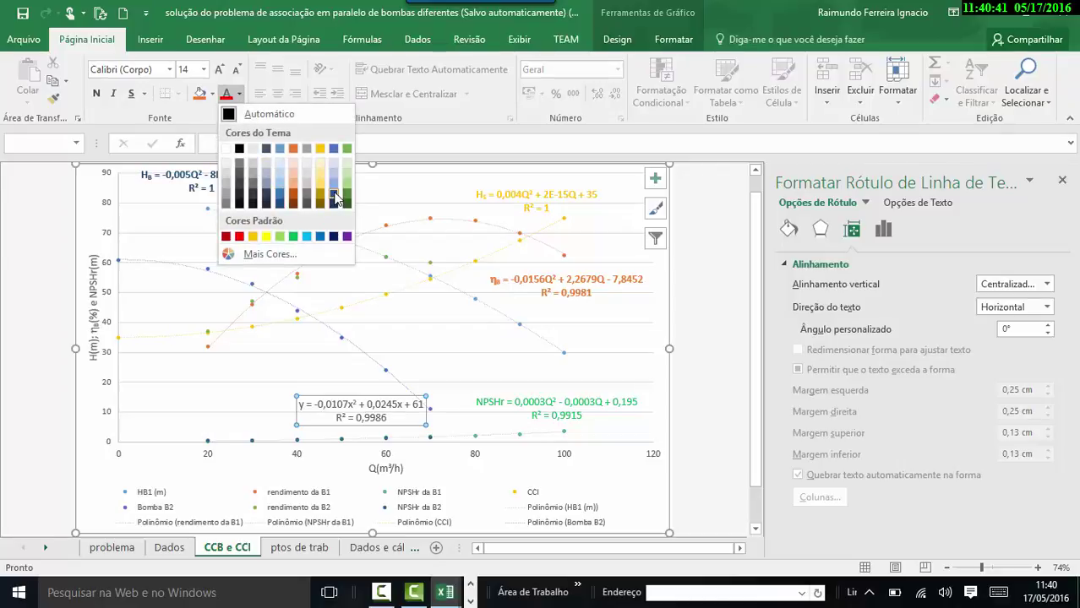
click(335, 198)
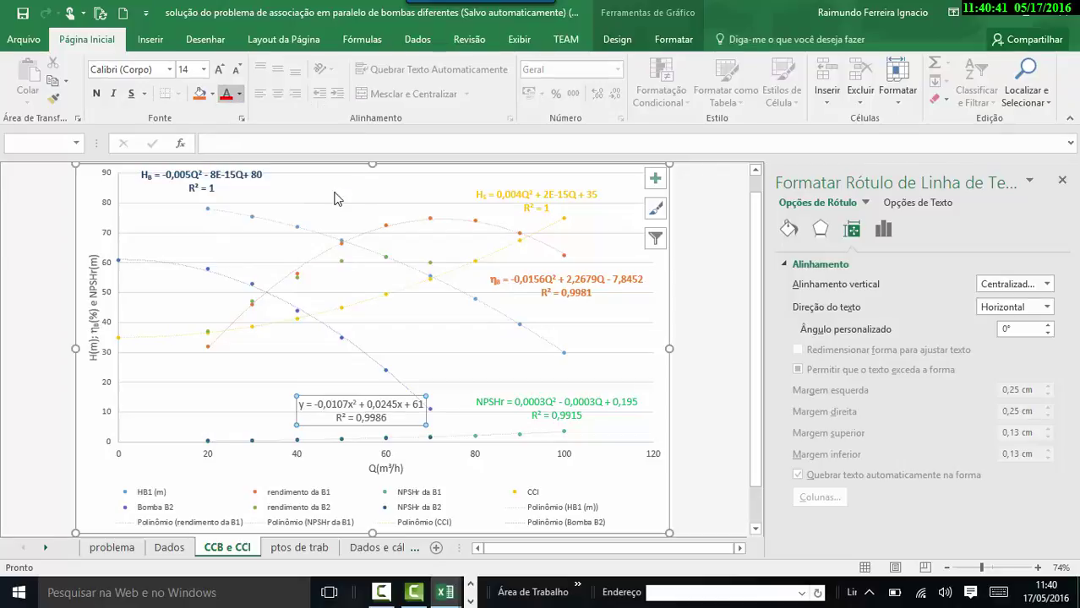
click(96, 93)
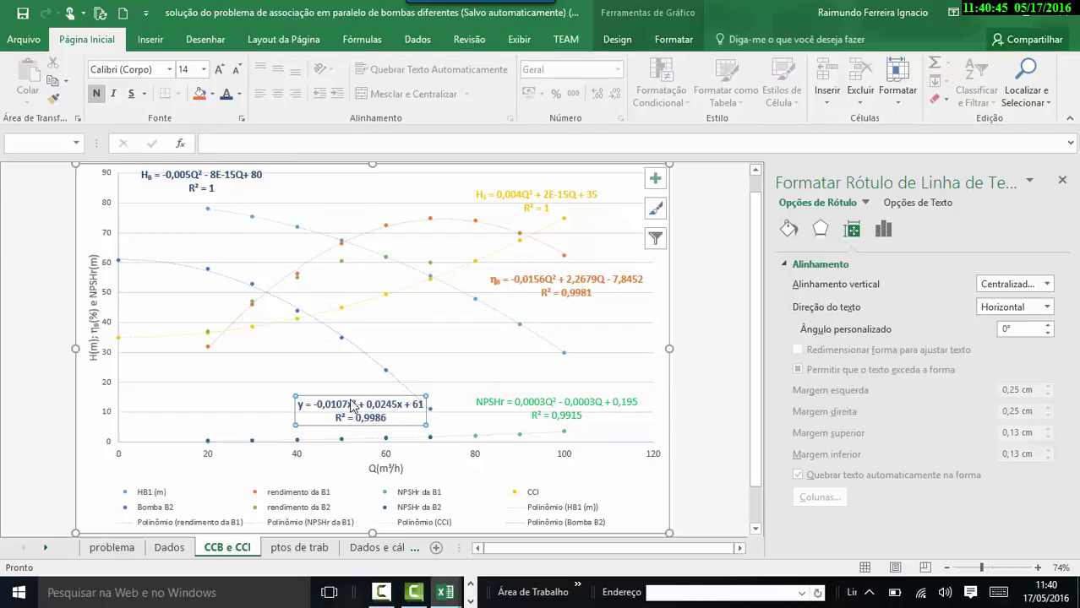
Step: Change the label's y to HB2 with subscript B2 and replace x with Q
drag(350, 397, 343, 402)
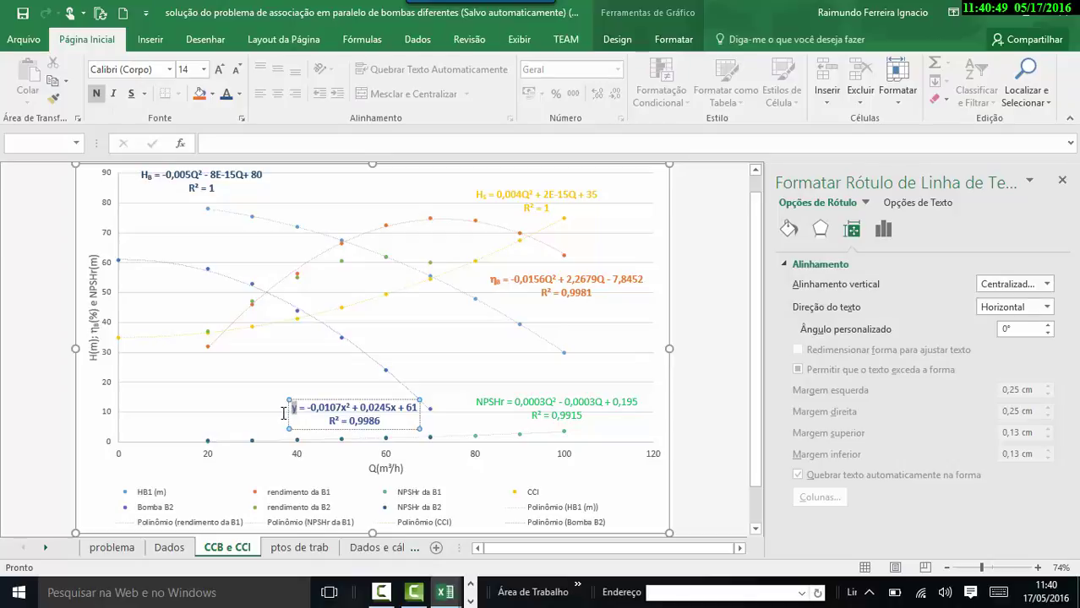
text(HB)
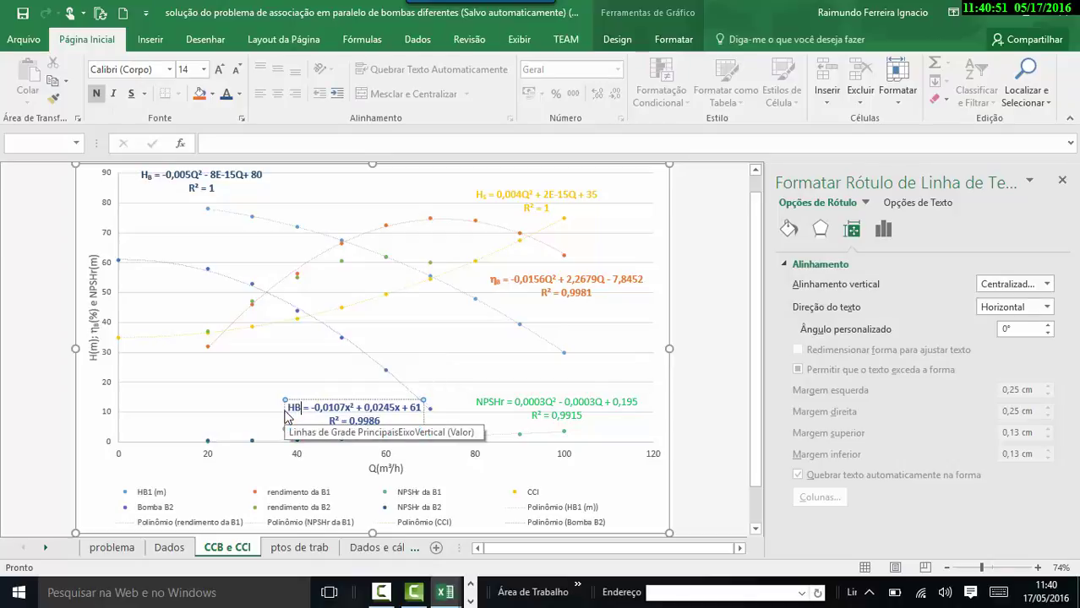
text(2)
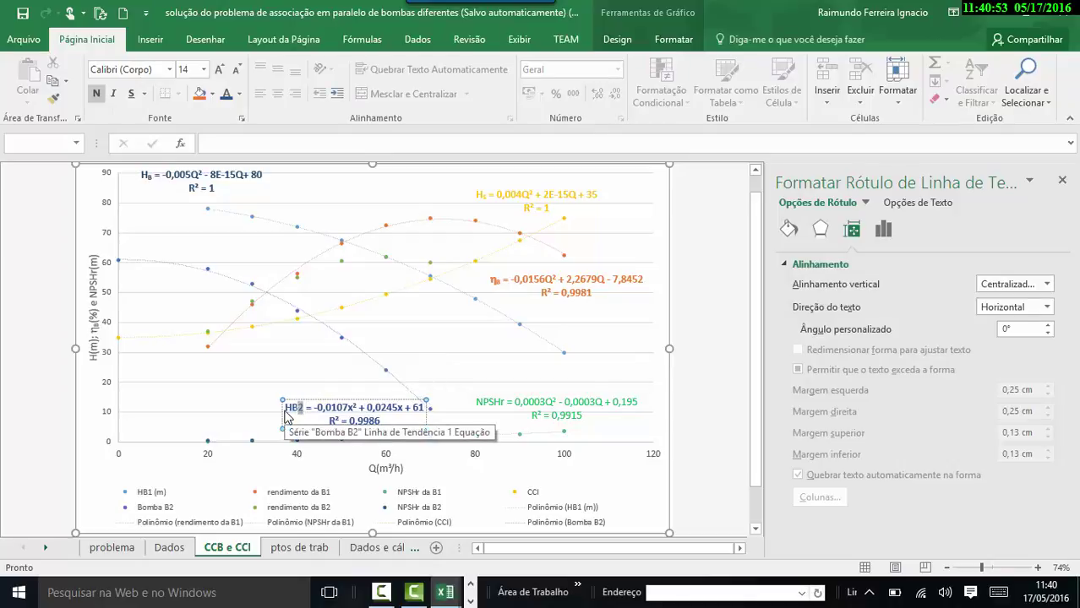
click(242, 118)
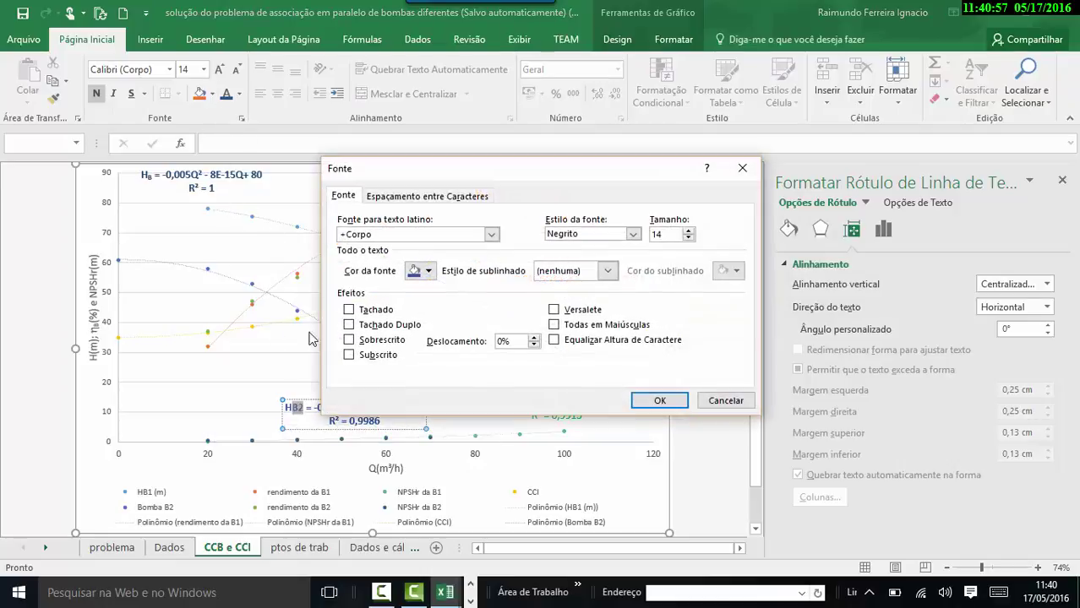
click(349, 355)
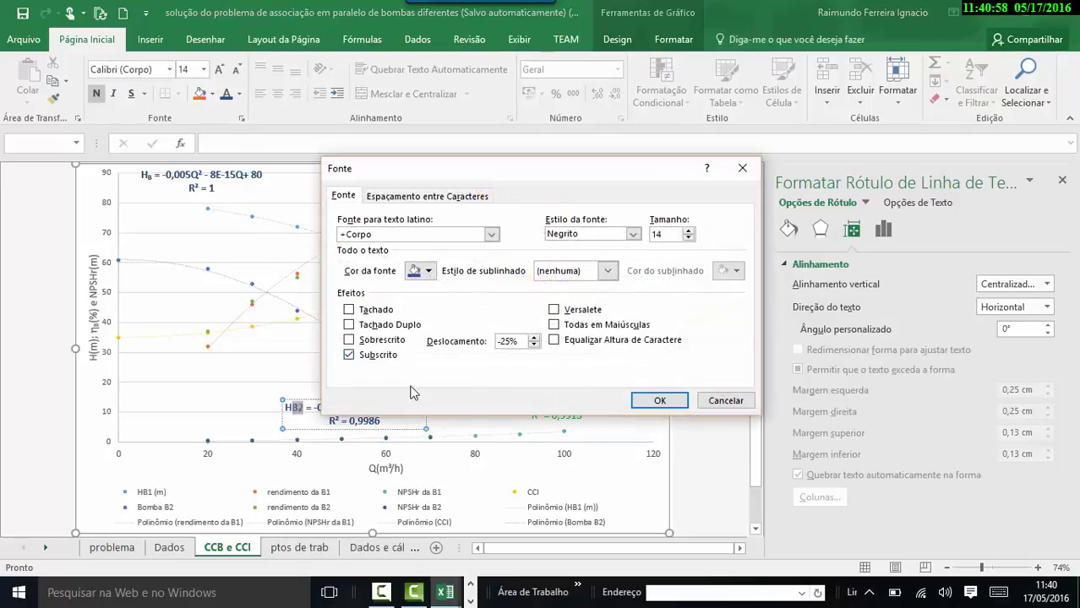
click(658, 400)
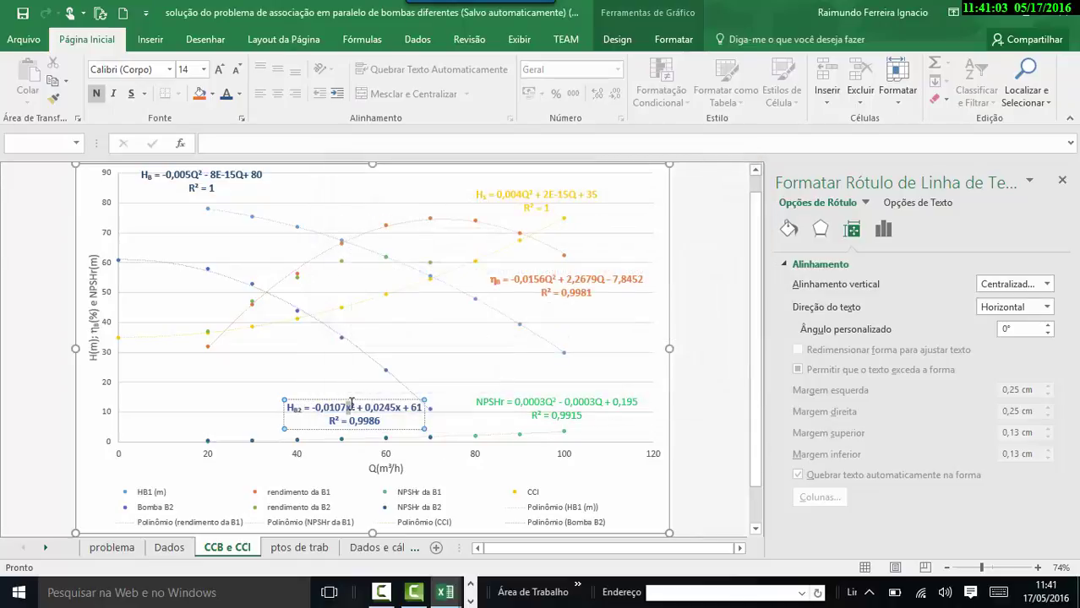
text(Q)
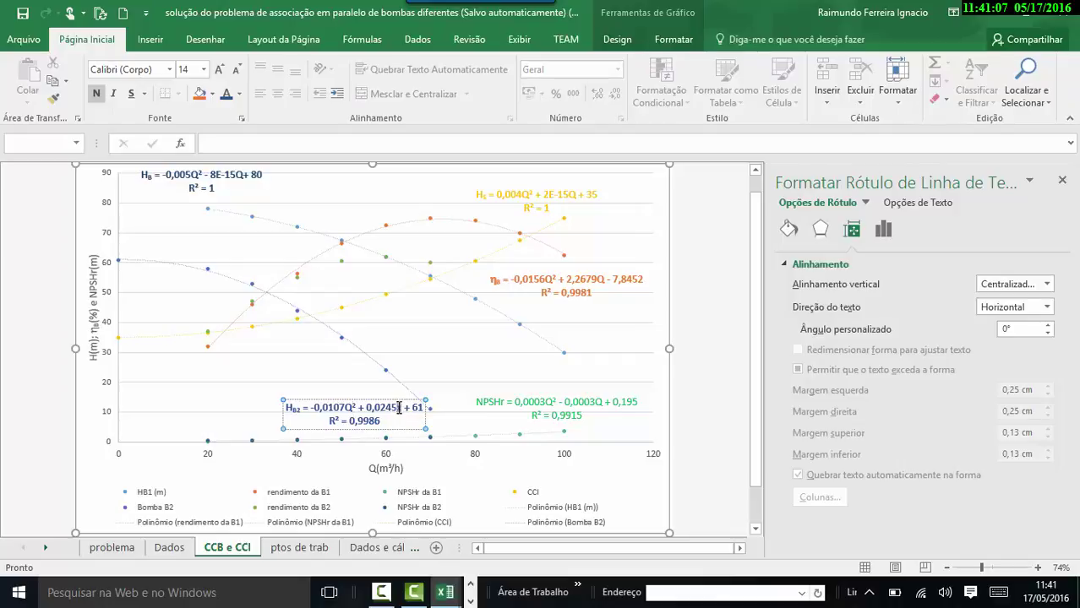
text(Q)
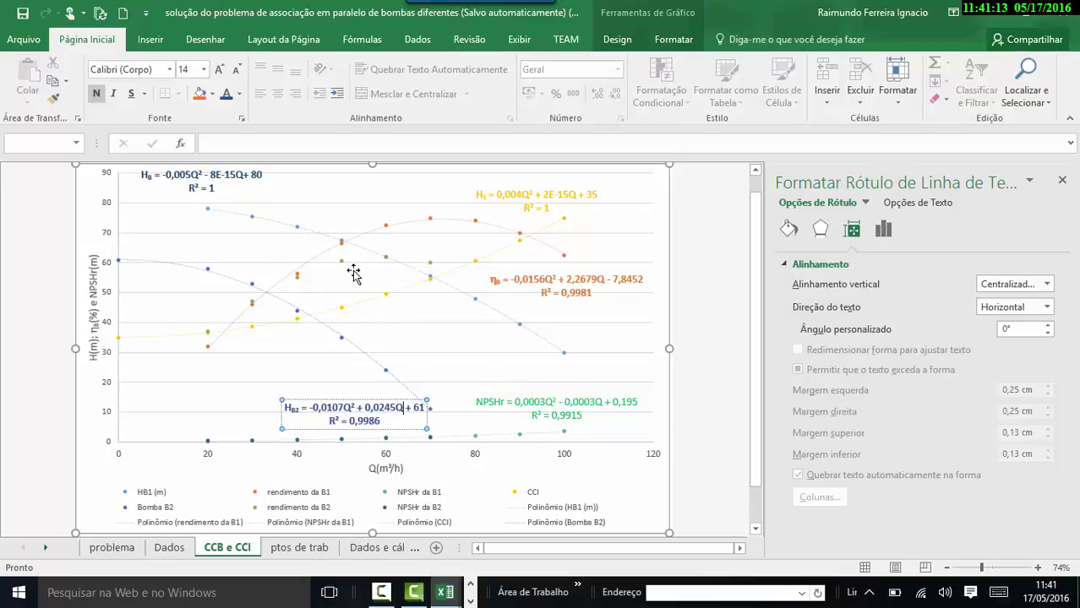
click(430, 265)
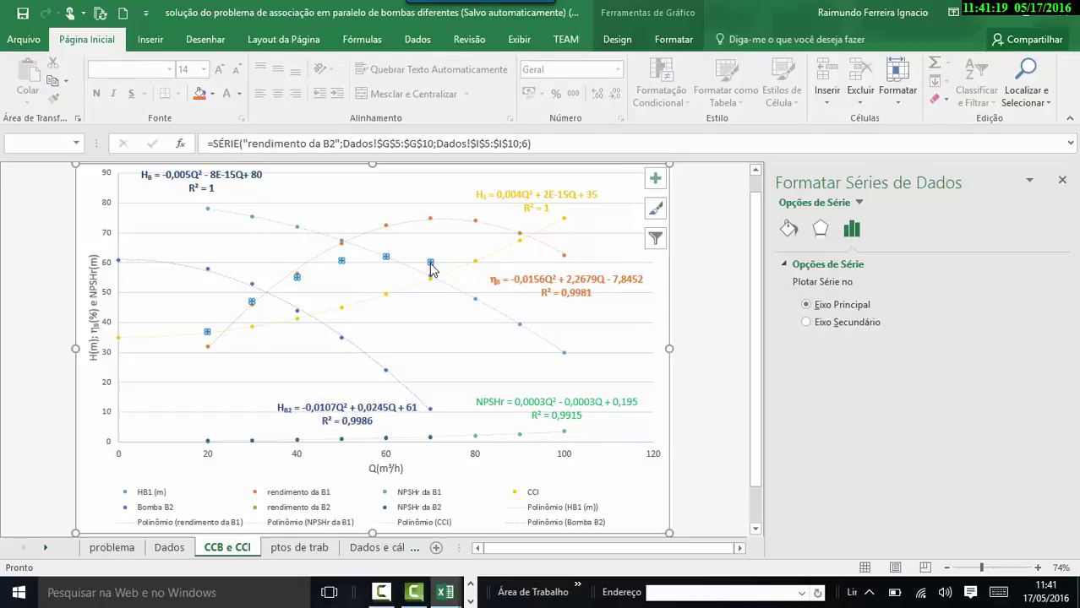
Step: Add an order-2 polynomial trendline to rendimento da B2, displaying its equation and R²
right_click(430, 265)
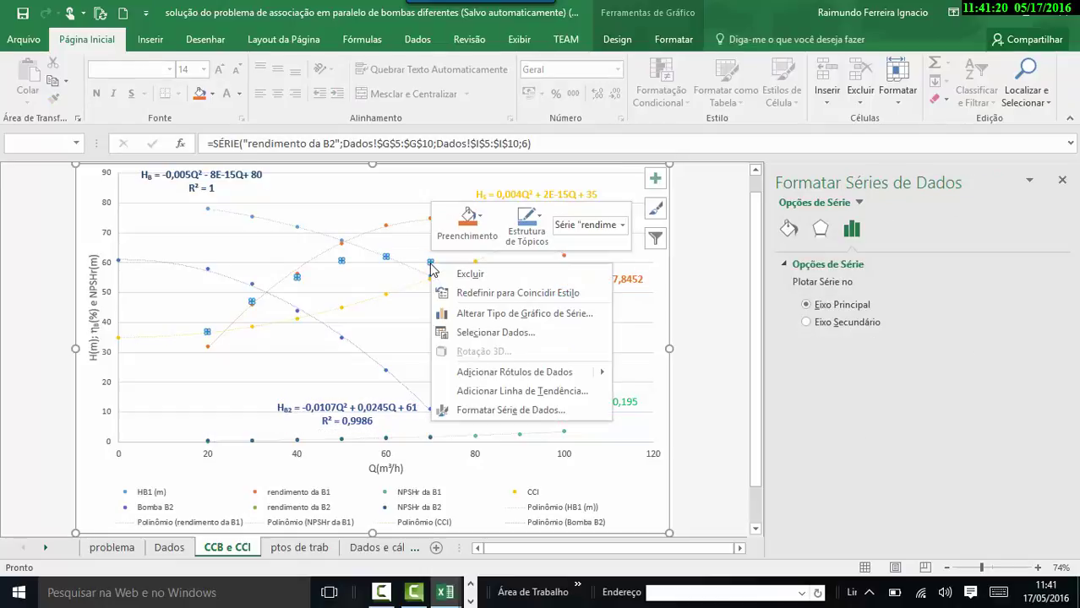
click(478, 393)
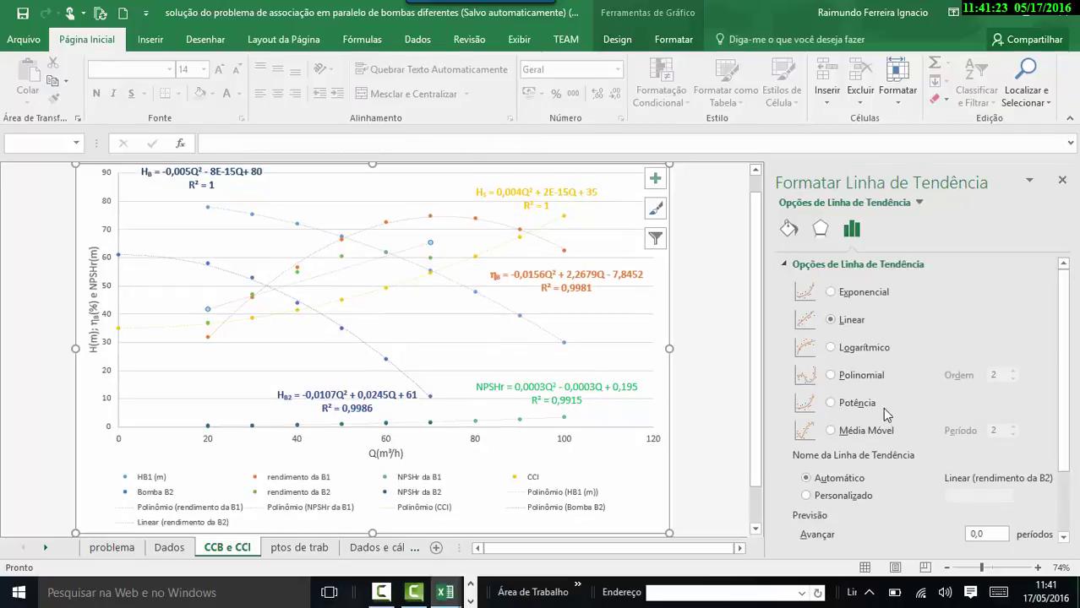
click(830, 375)
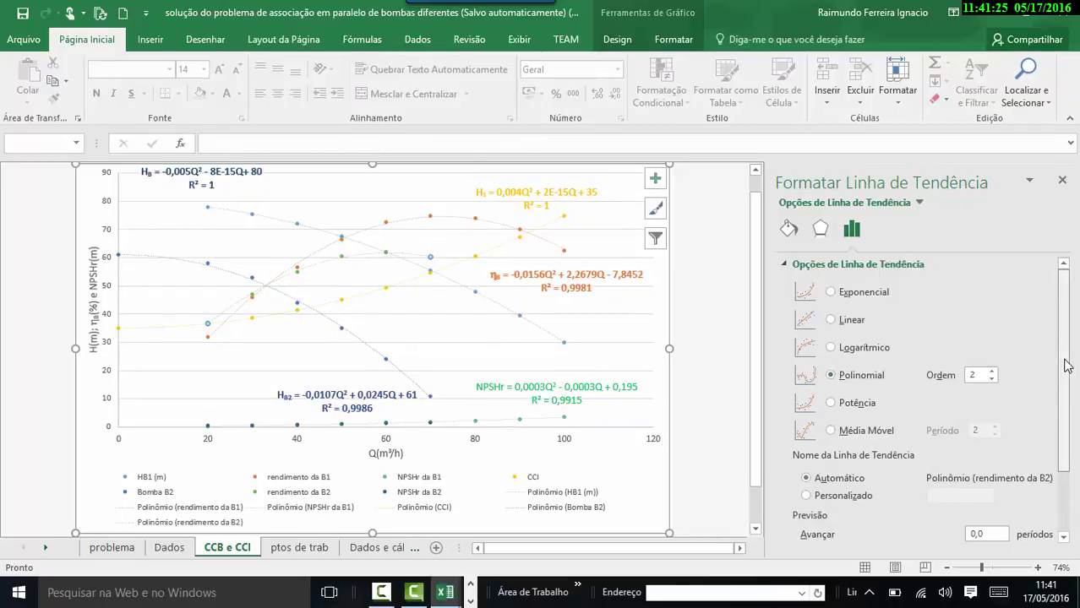
scroll(1056, 489, down, 3)
click(798, 511)
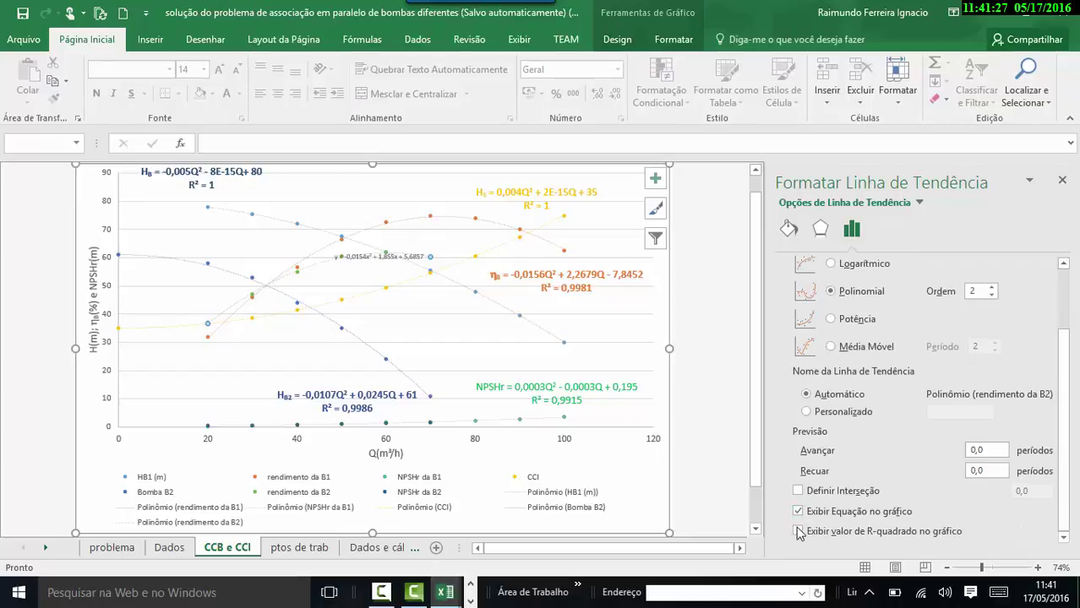
click(798, 530)
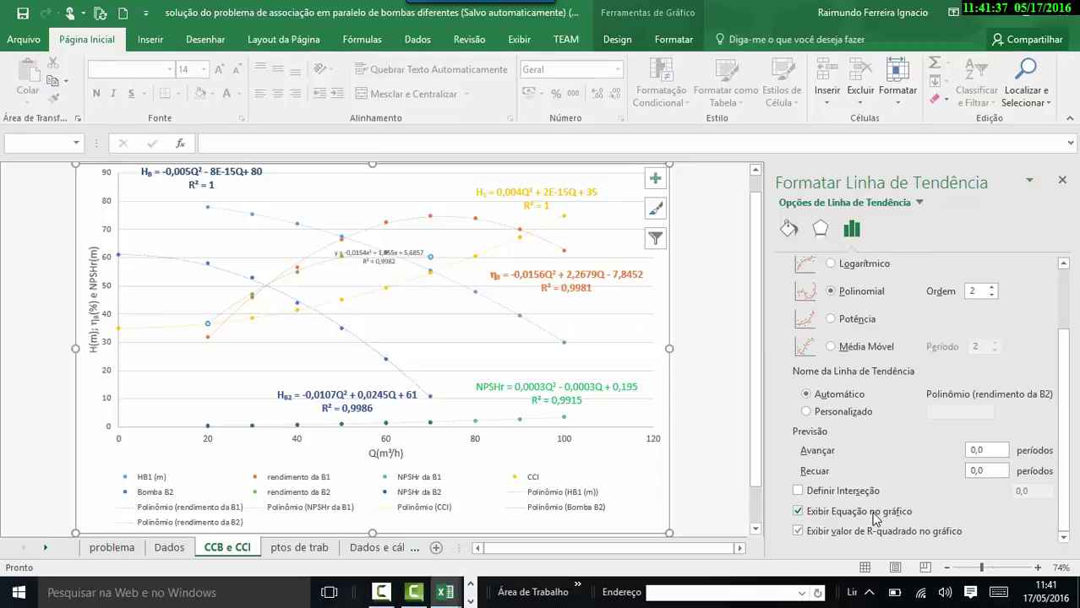
Step: Format the efficiency equation label as bold, green, size 14 and move it down and right
click(402, 265)
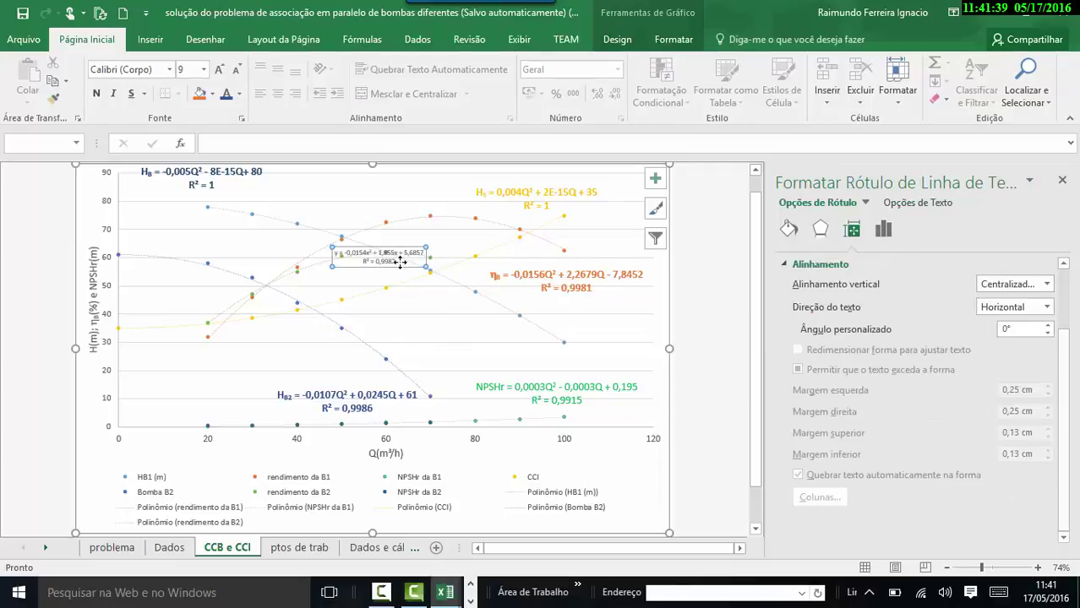
click(204, 69)
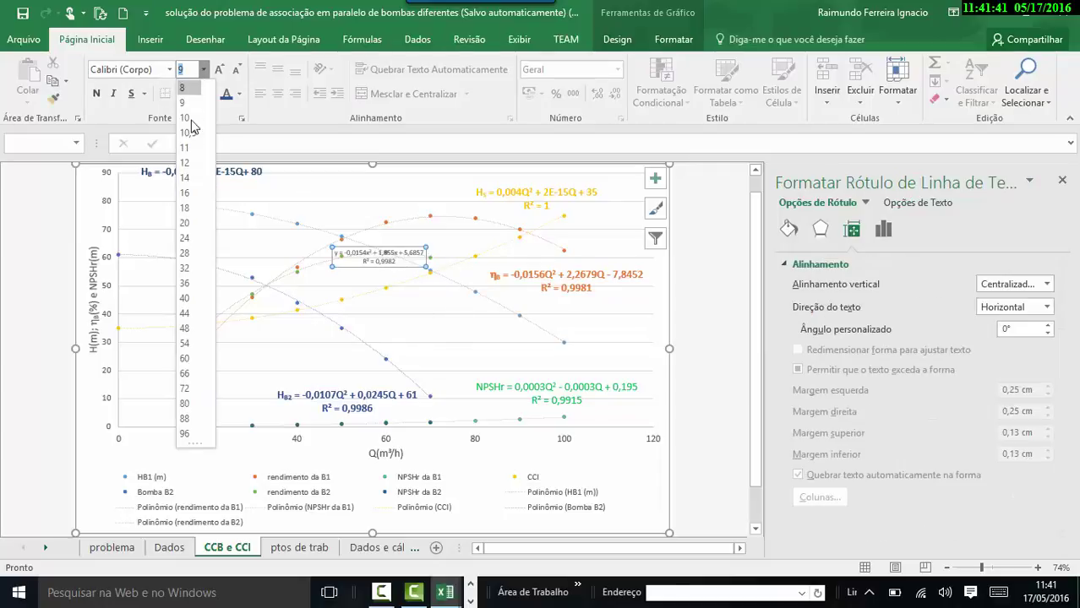
click(194, 186)
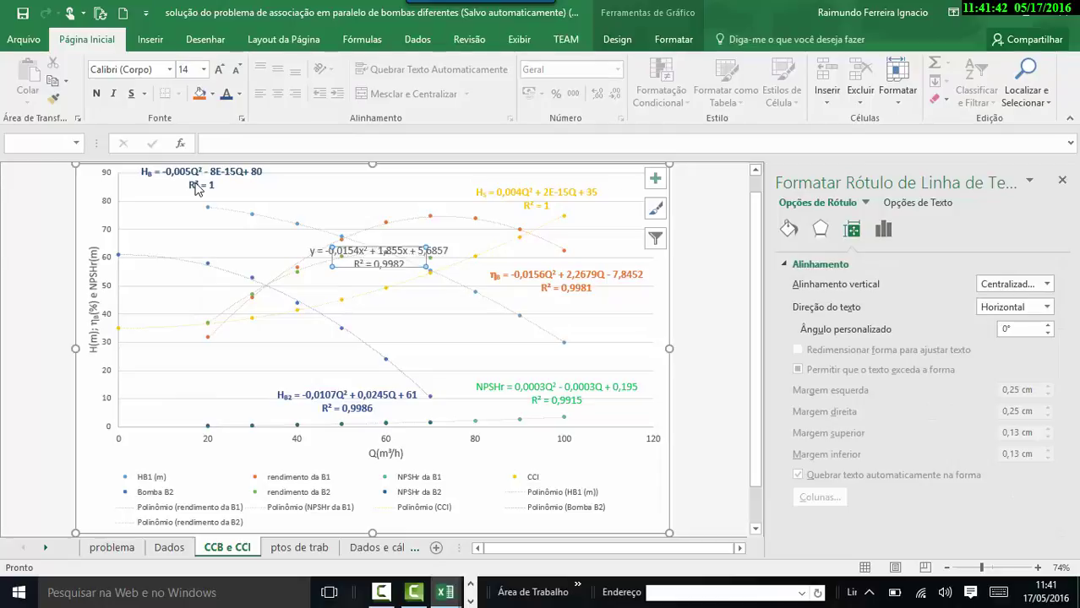
click(239, 94)
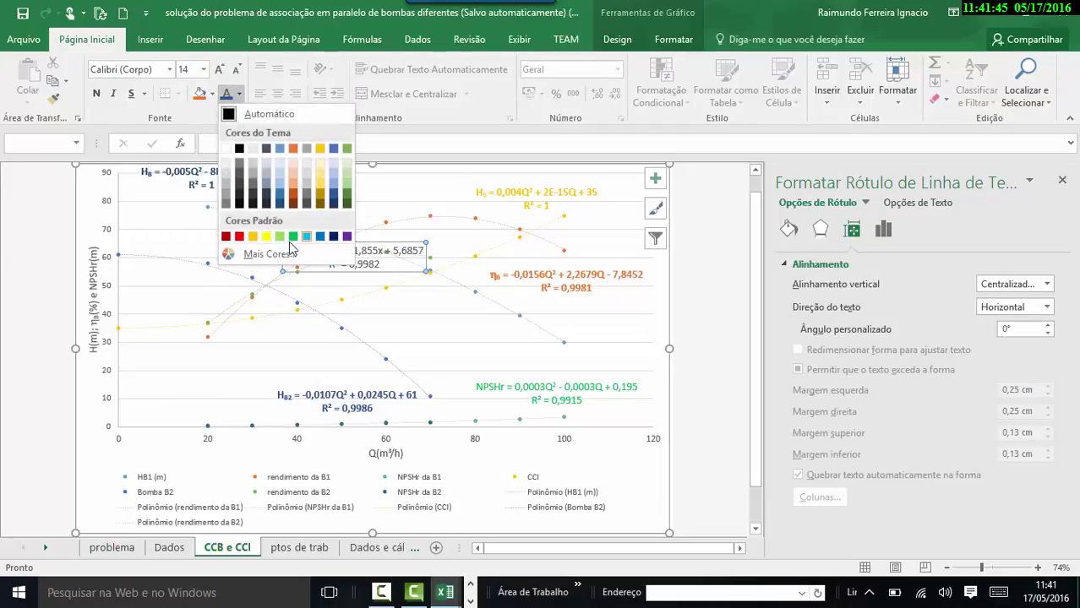
click(346, 149)
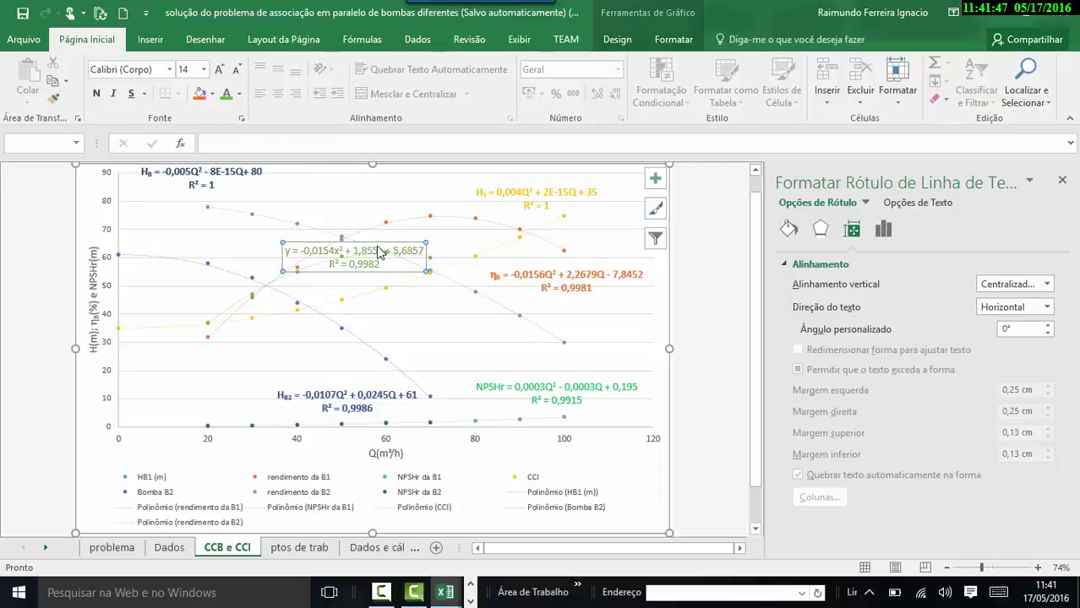
click(95, 95)
mouse_move(323, 248)
mouse_down()
mouse_move(397, 303)
mouse_move(172, 221)
mouse_up()
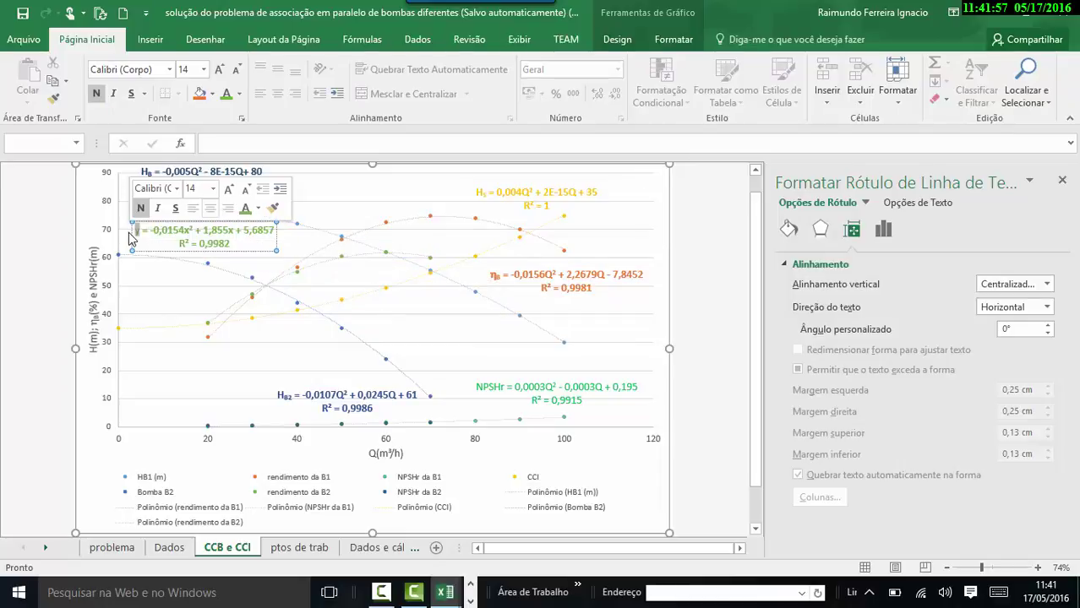
Step: Label the equation ηB2, with subscript B2 and the Symbol font turning h into η
text(hB2)
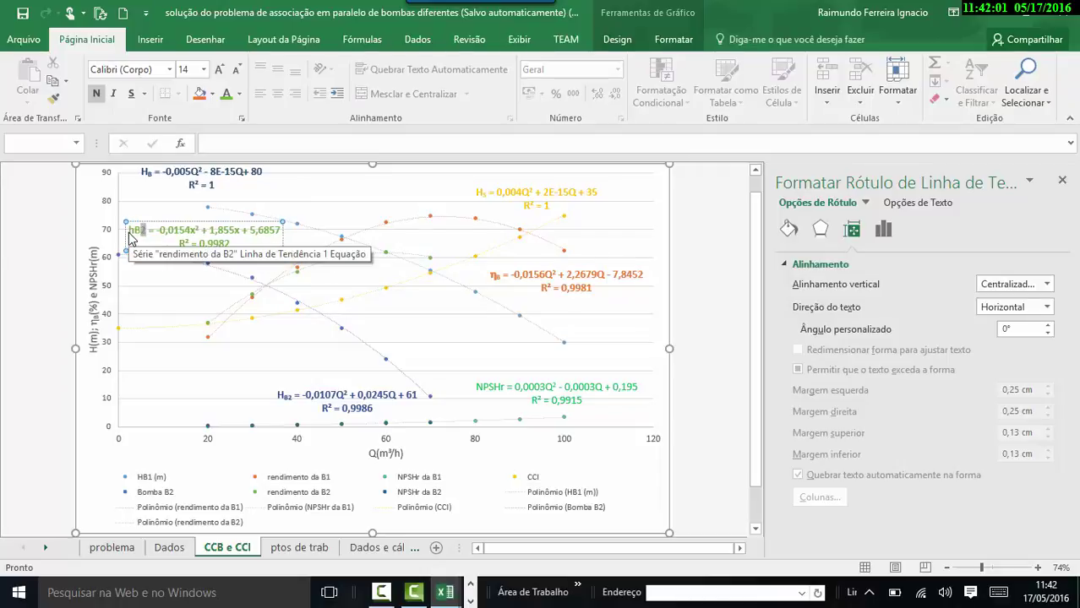
click(241, 118)
click(349, 355)
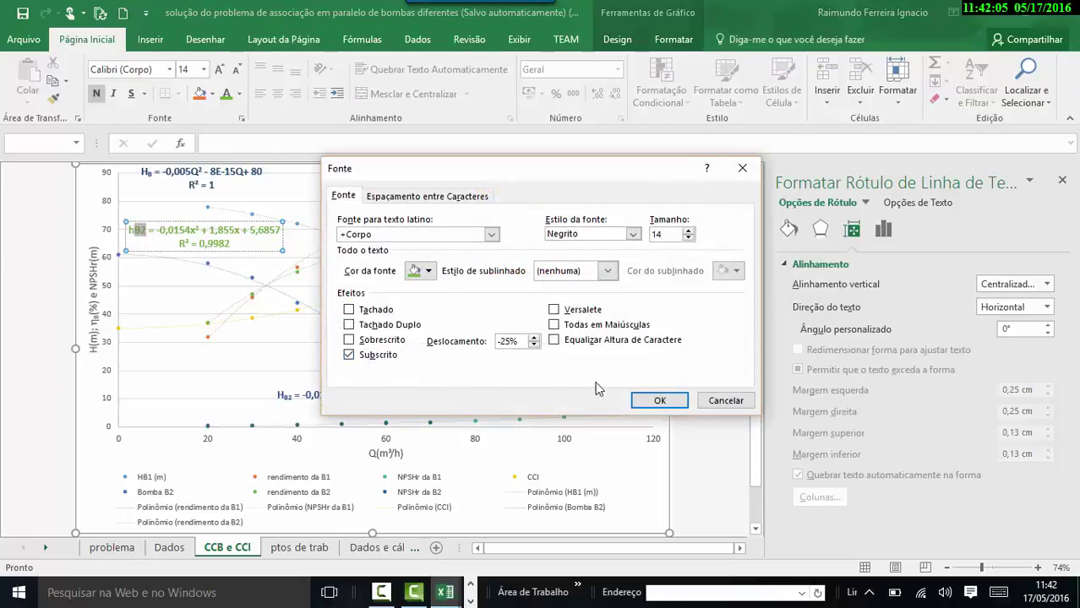
click(659, 401)
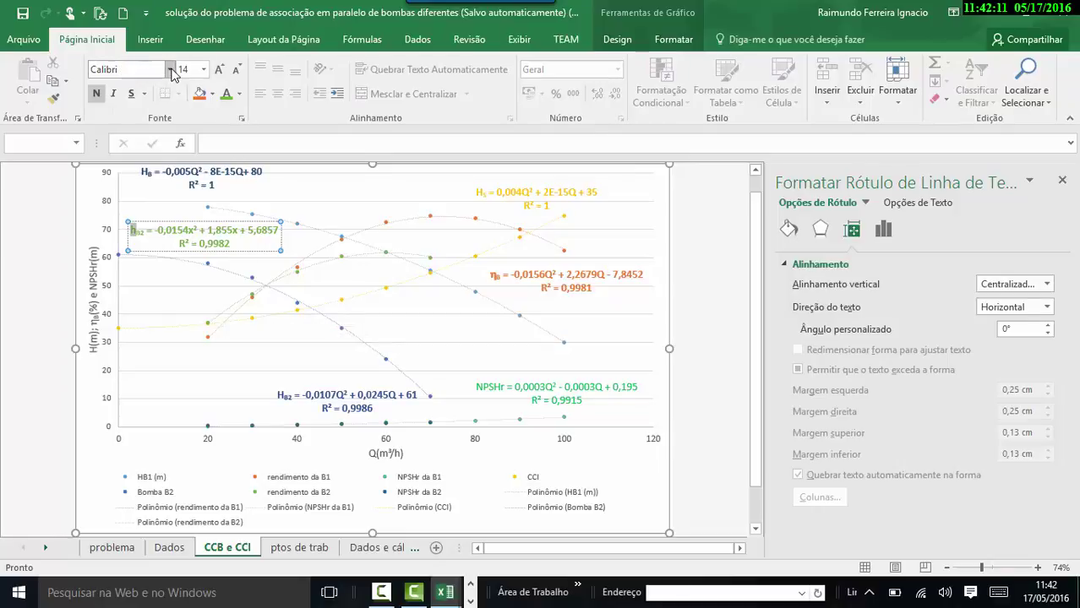
click(171, 70)
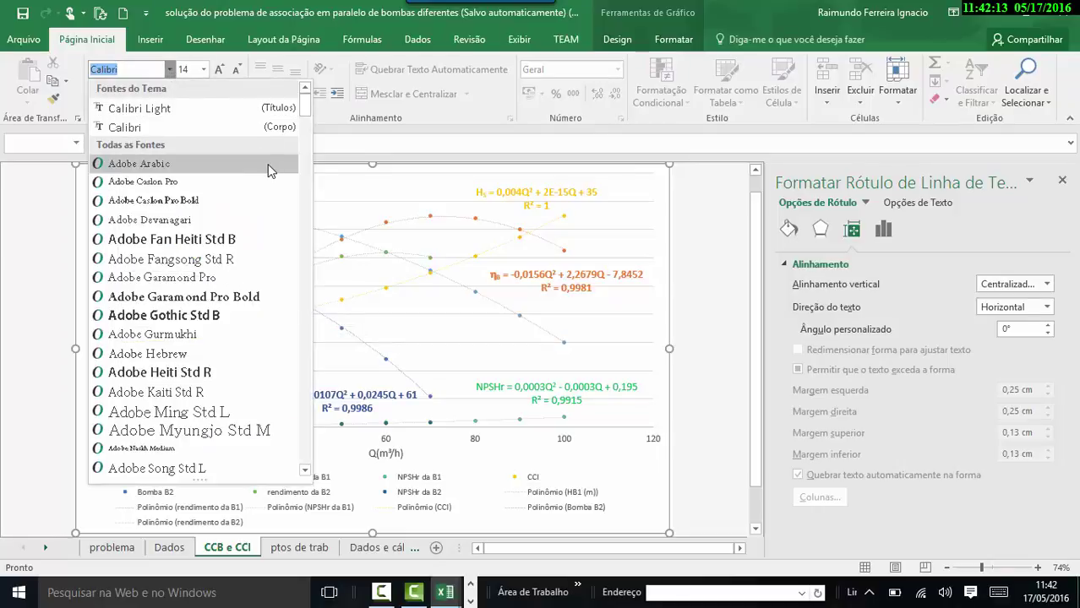
text(s)
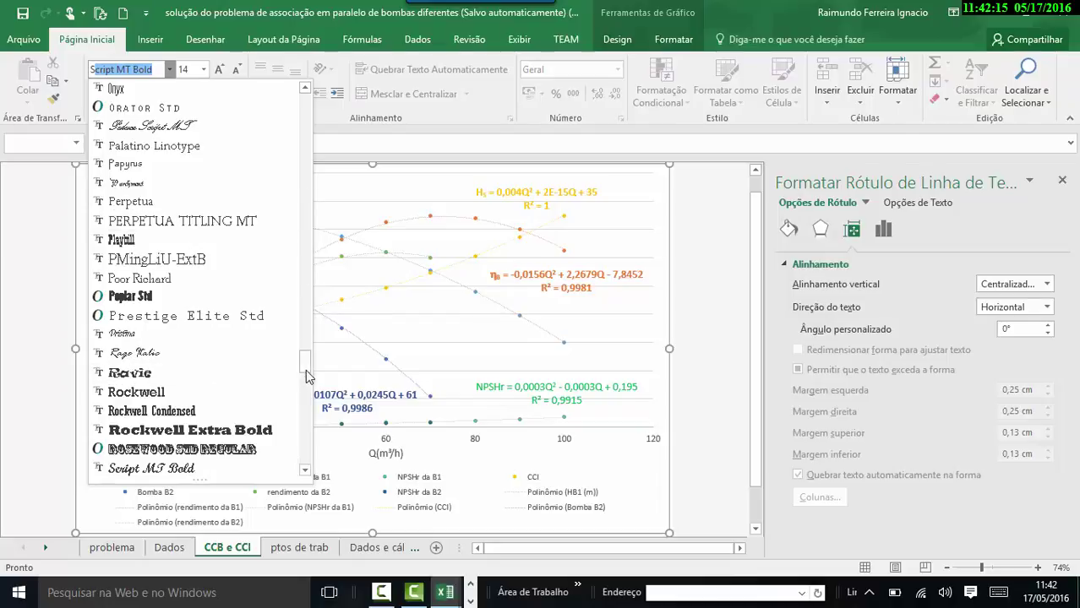
drag(304, 362, 311, 421)
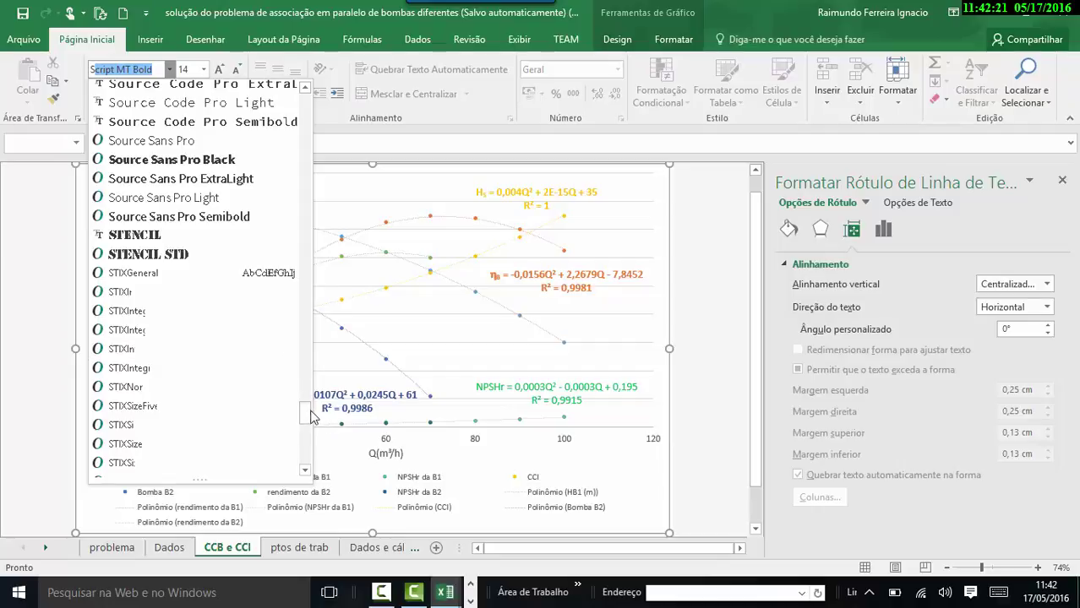
scroll(311, 418, down, 3)
key(Escape)
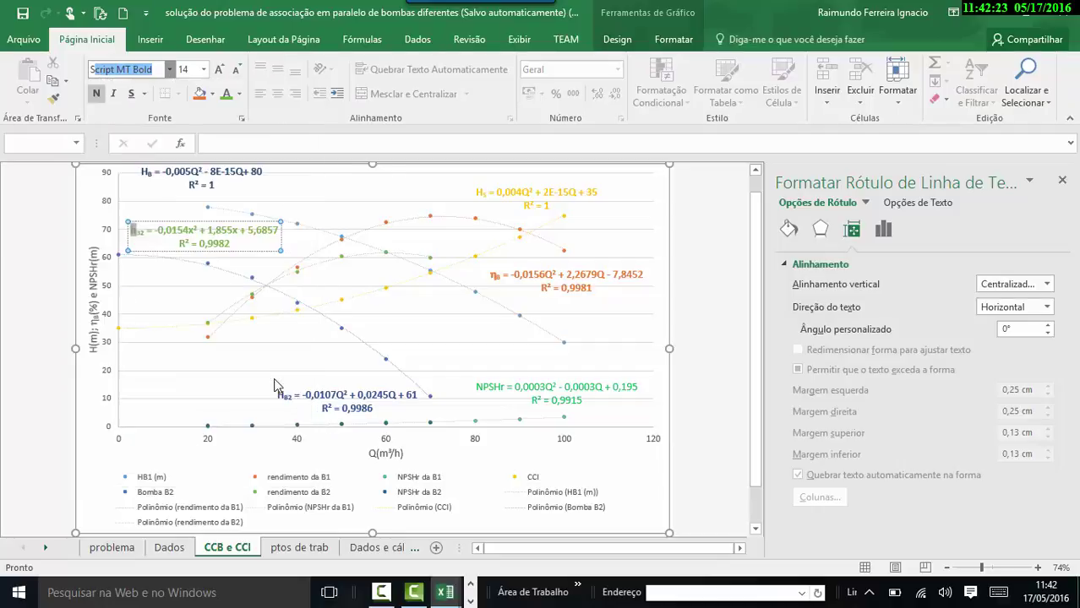
text(Symbol)
key(Return)
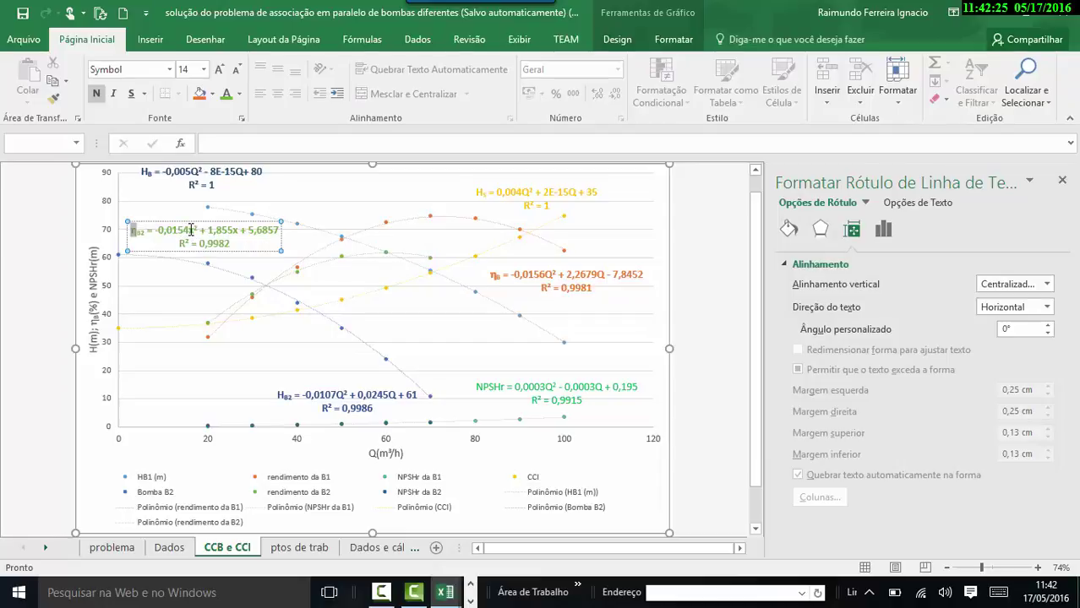
Step: Replace the x after -0,0154 with Q
drag(187, 230, 196, 230)
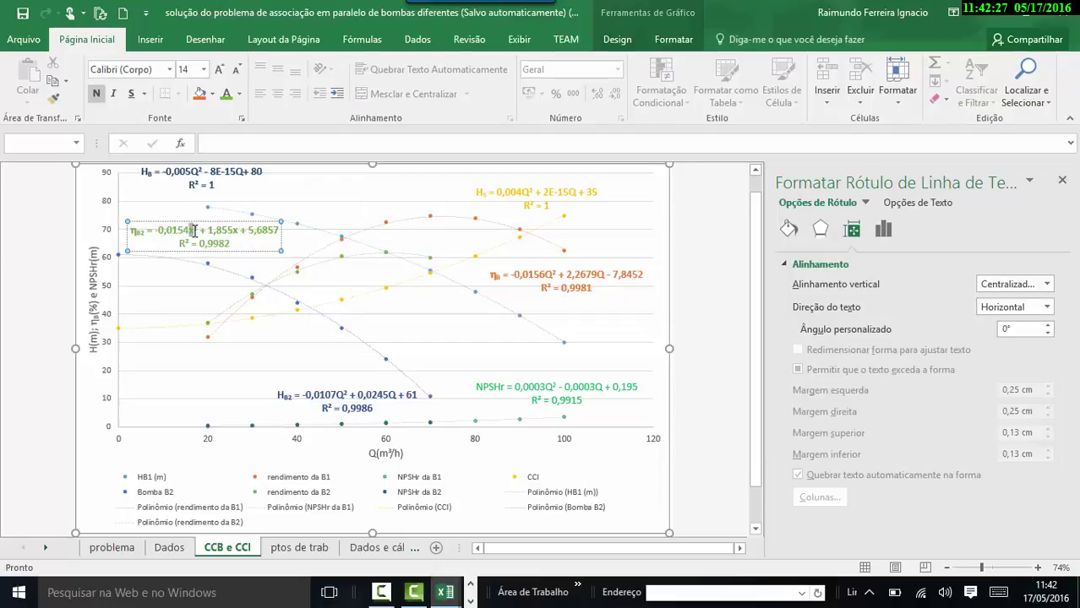
text(Q)
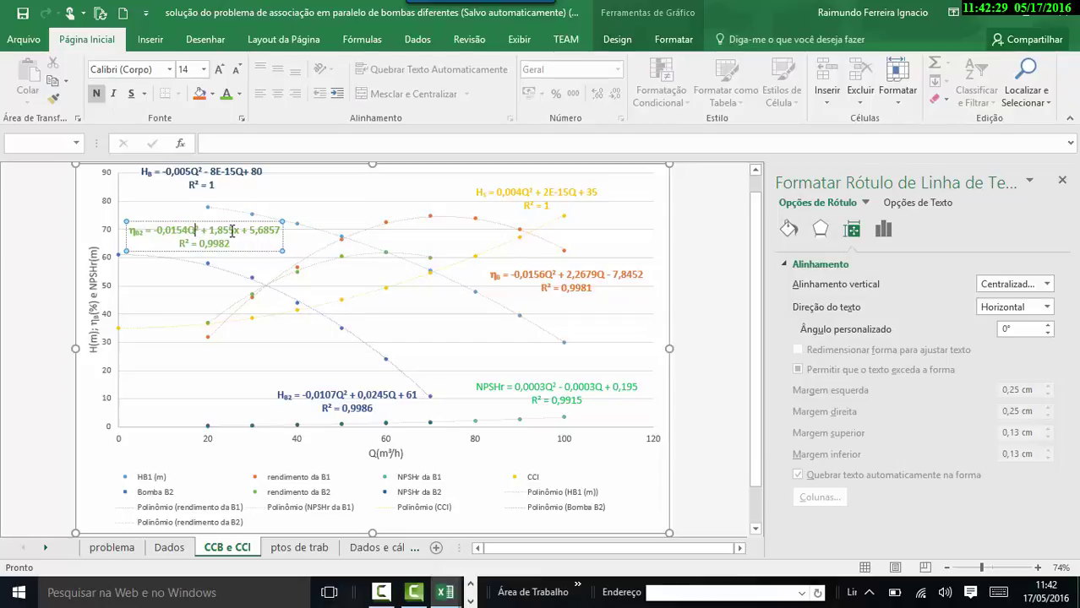
drag(237, 229, 242, 236)
Step: Prefix the NPSHr equation label with NPSHr_B2, making B2 subscript
click(242, 231)
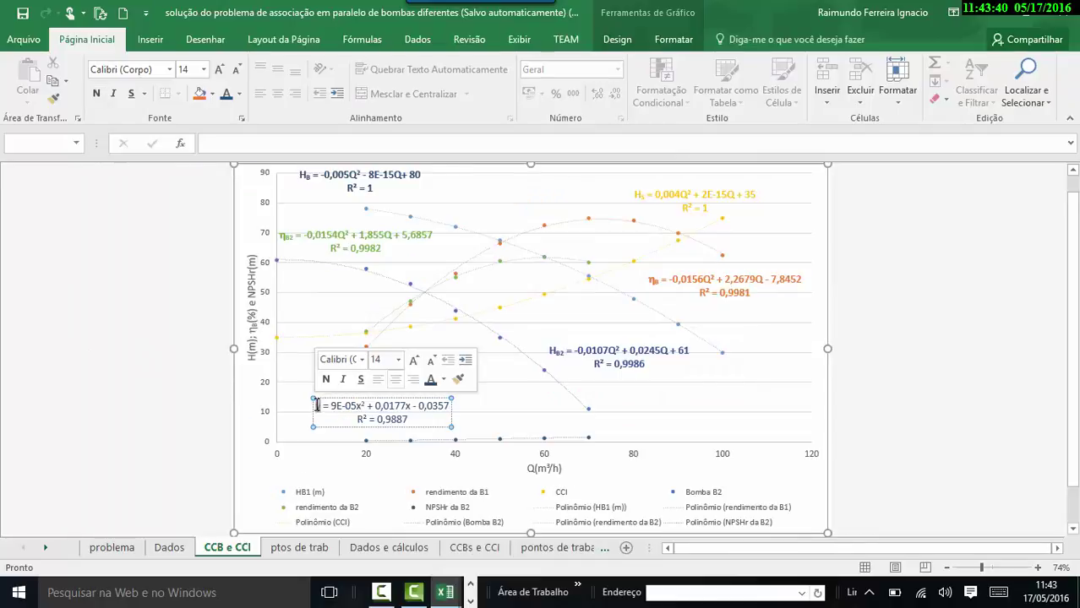
text(NPS )
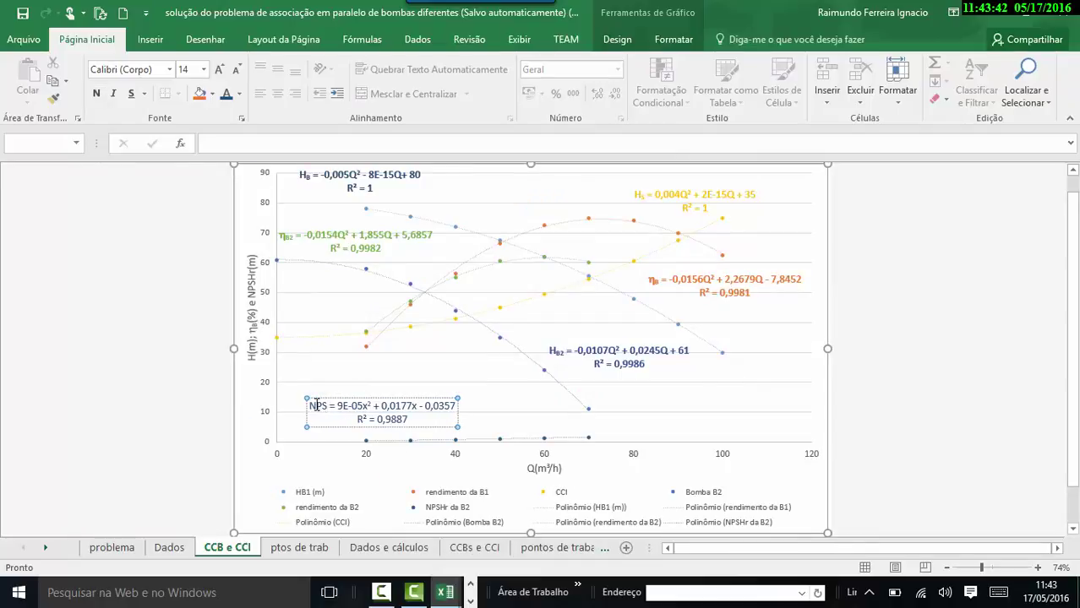
text(Hr)
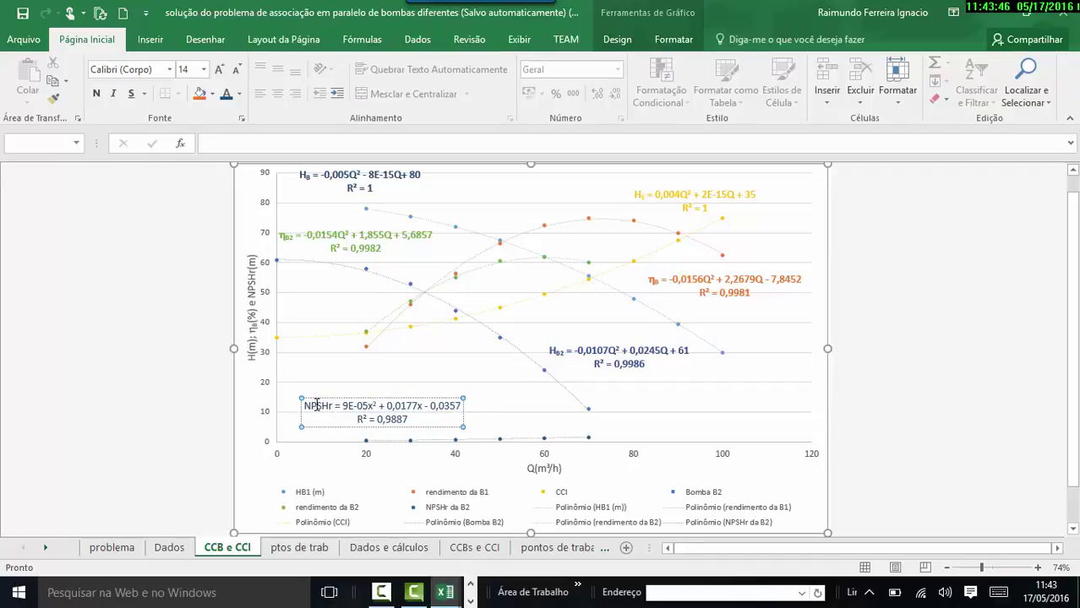
text(_B@)
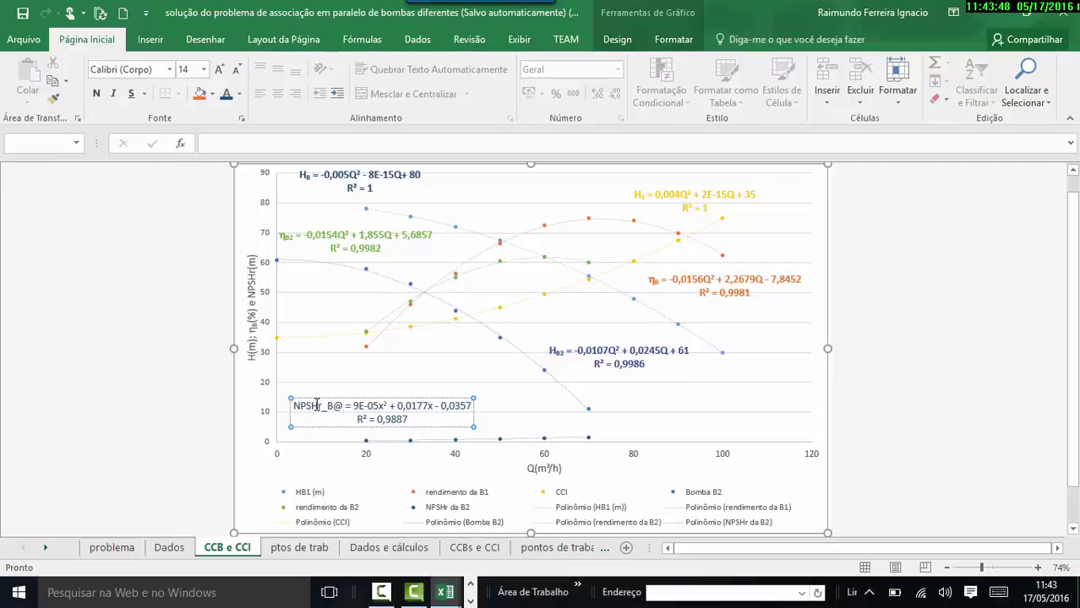
key(BackSpace)
text(2)
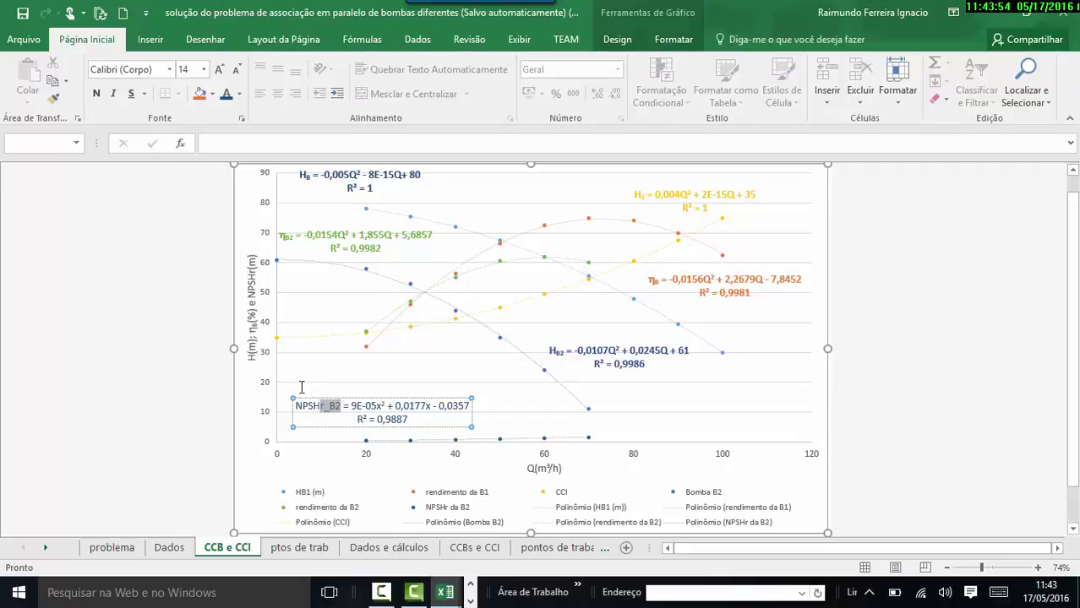
click(241, 118)
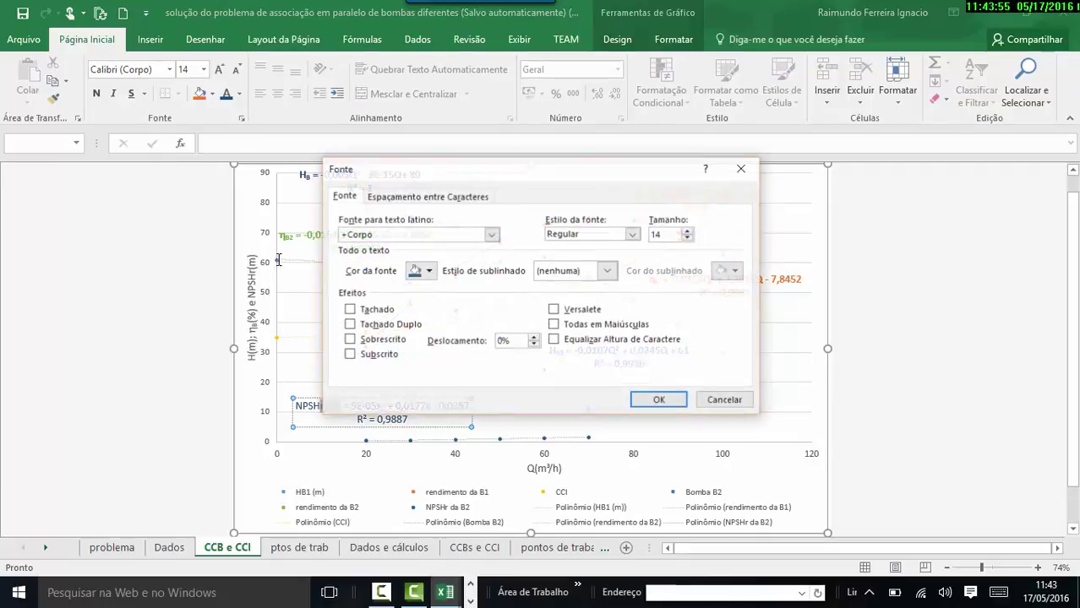
click(348, 355)
click(639, 395)
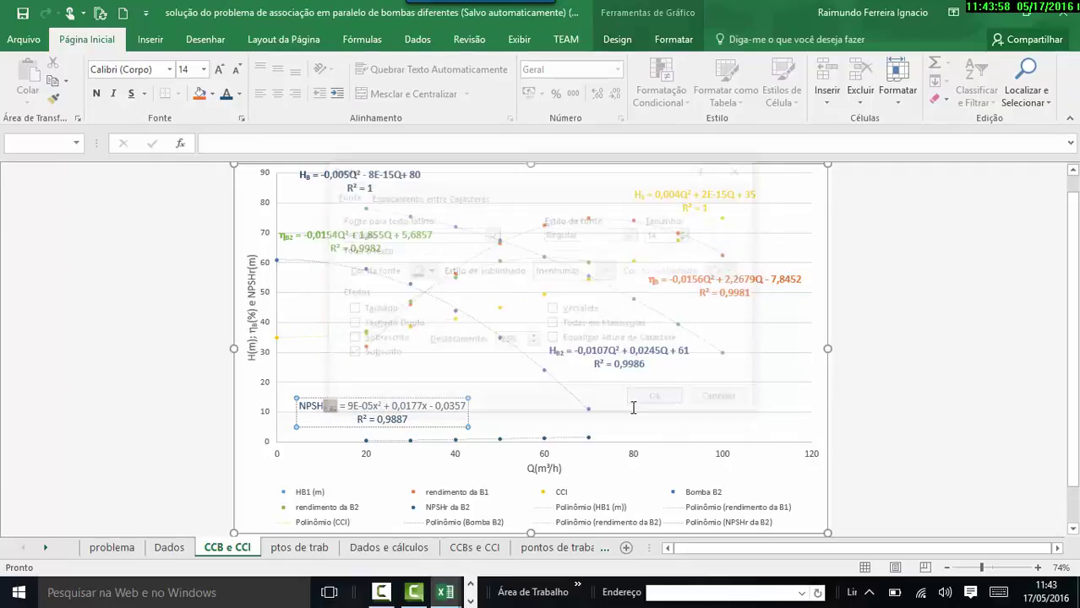
Step: Replace the x in the 9E-05x² term with Q
click(374, 405)
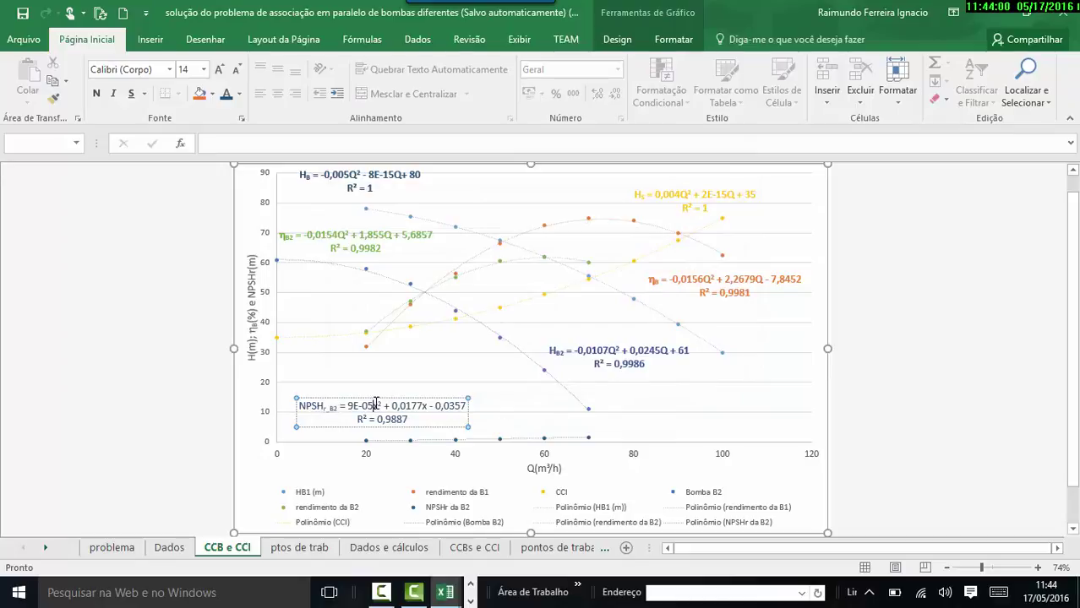
double_click(376, 405)
text(q)
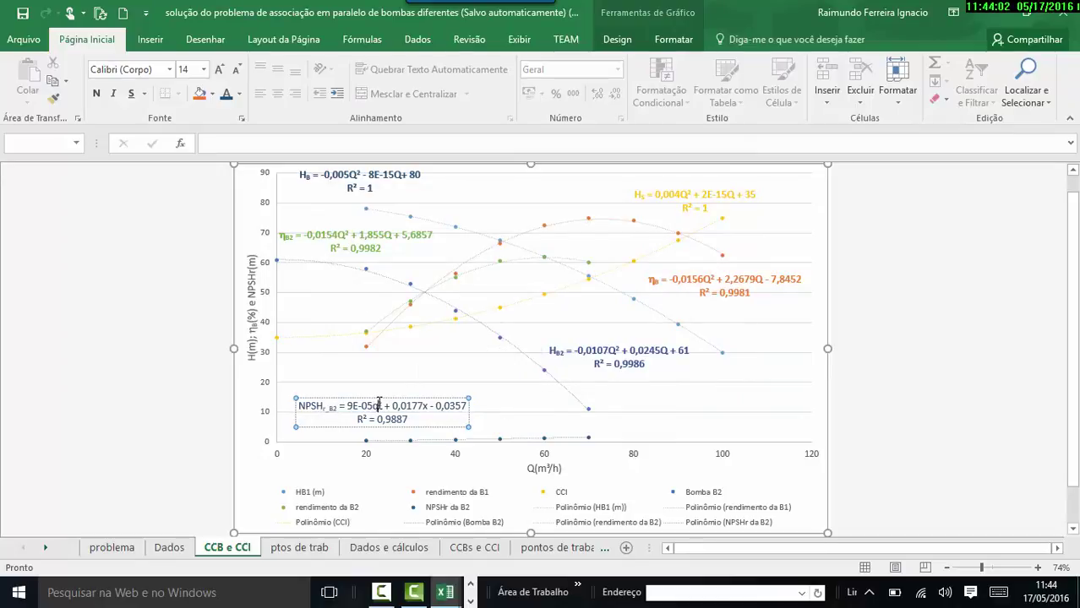
key(BackSpace)
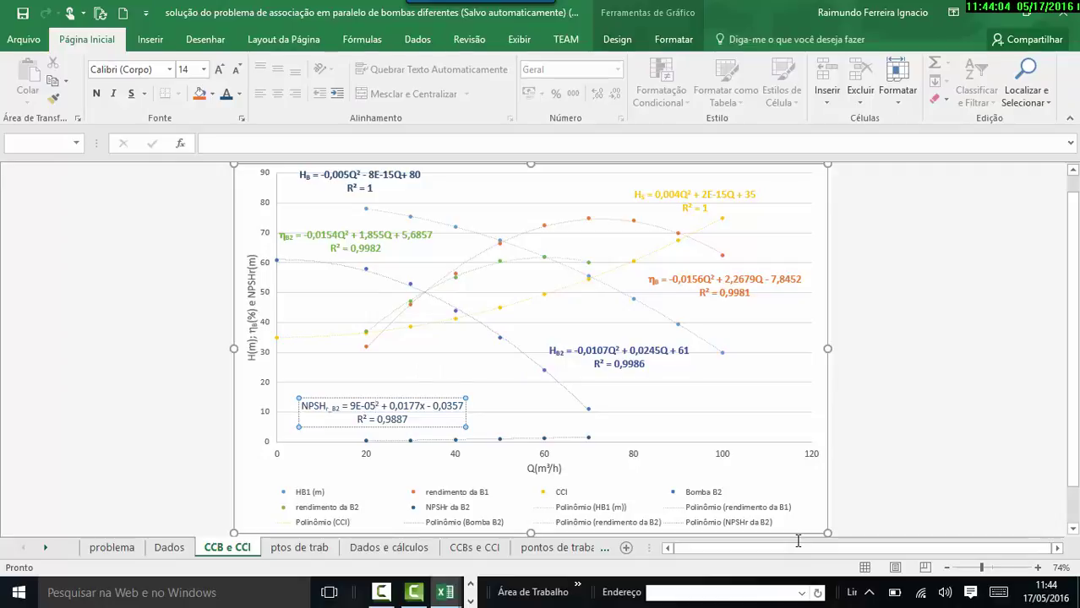
text(Q)
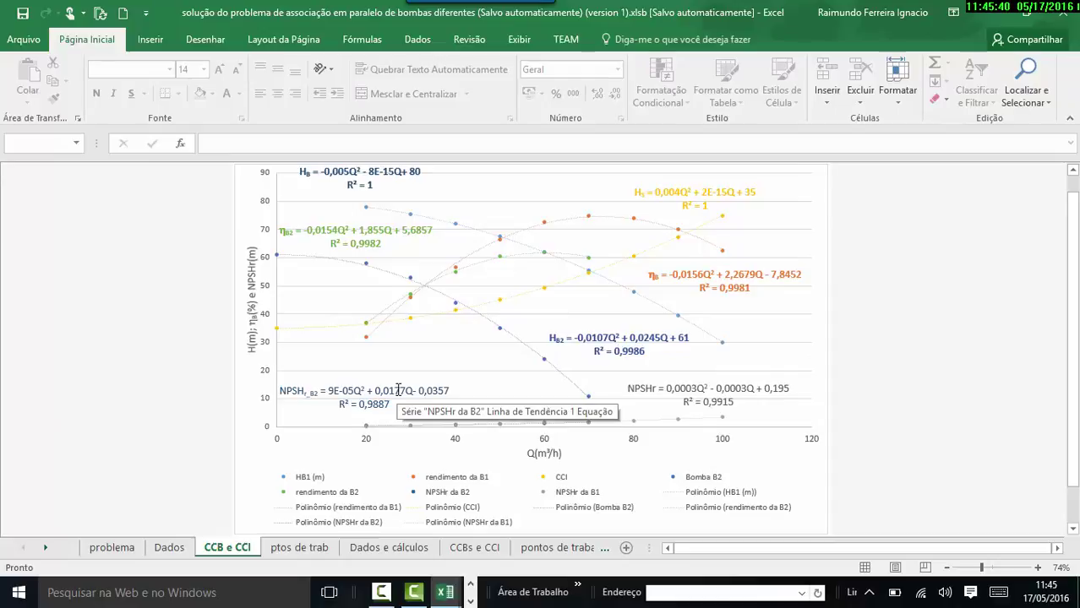
Step: Check the head, ηB2 and NPSHr,B2 equation labels on the chart in turn
click(639, 351)
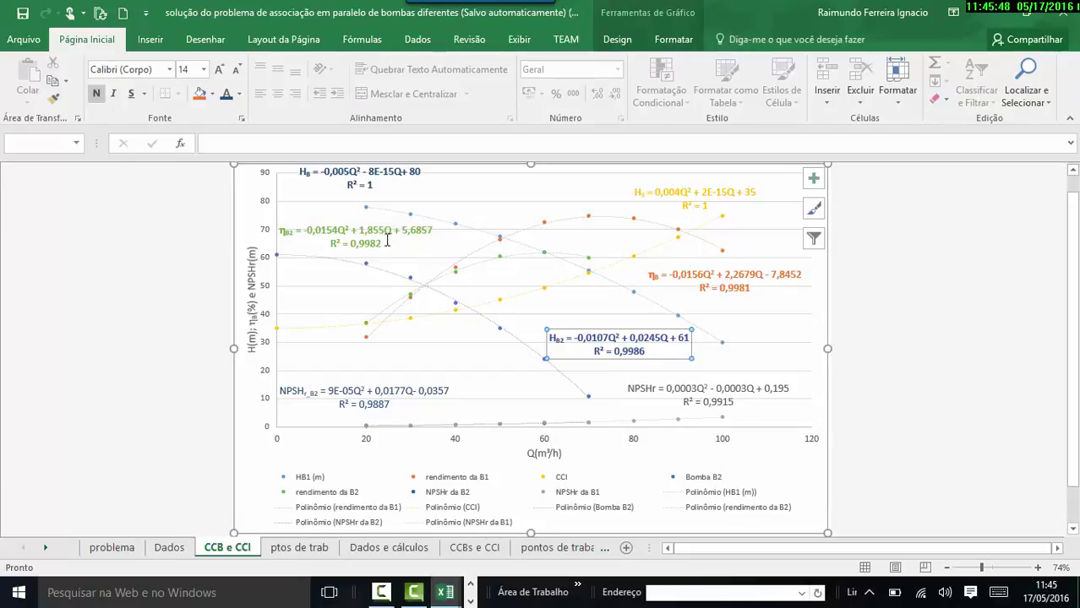
click(387, 240)
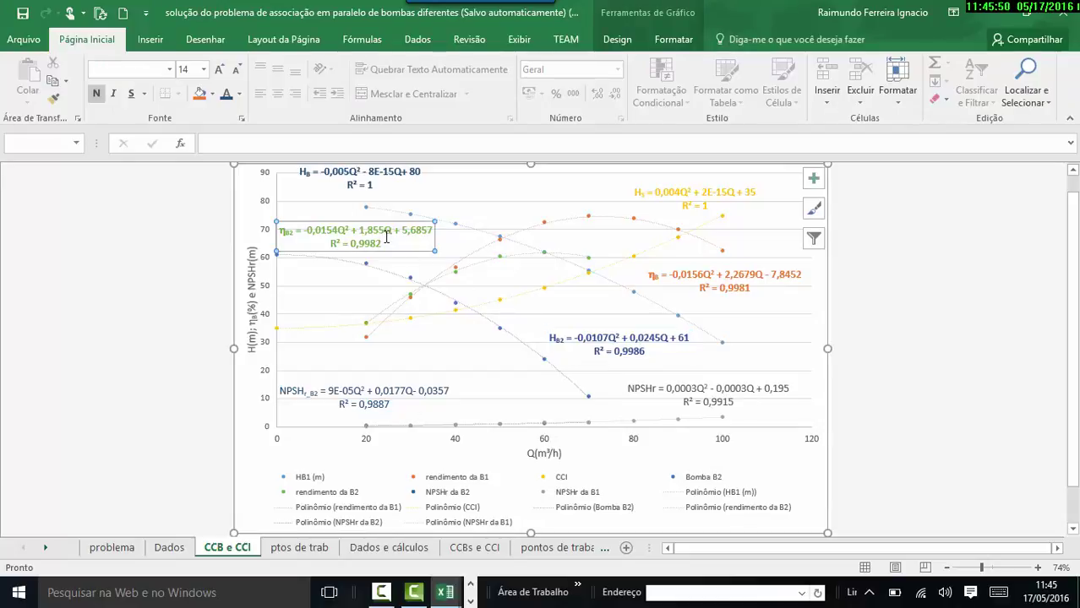
click(376, 391)
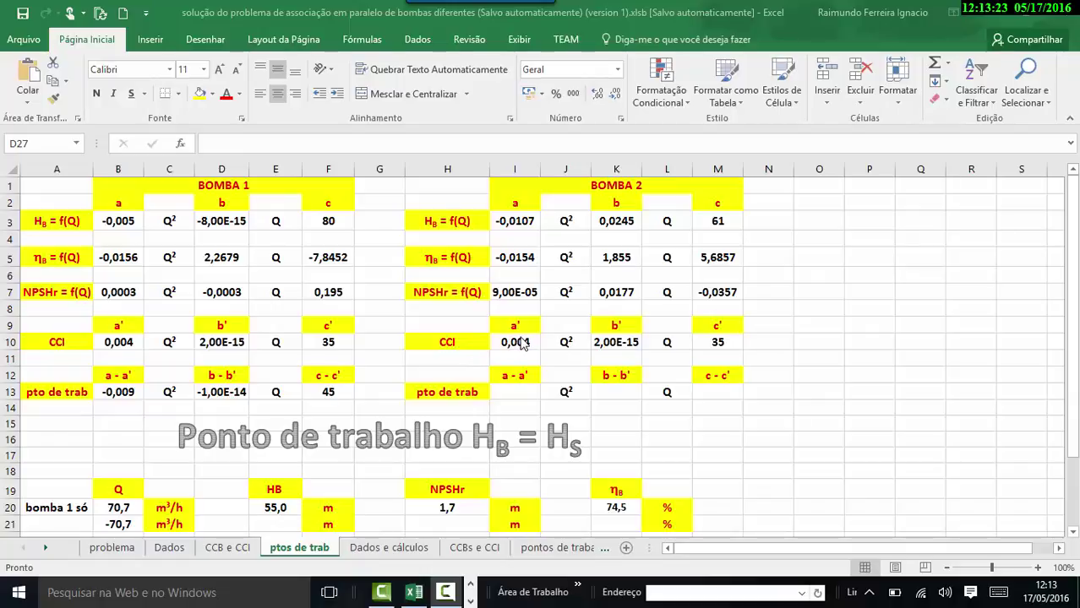
Step: Enter =I3-I10 in I13 to get pump 2's a − a' coefficient, -0,0147
click(523, 392)
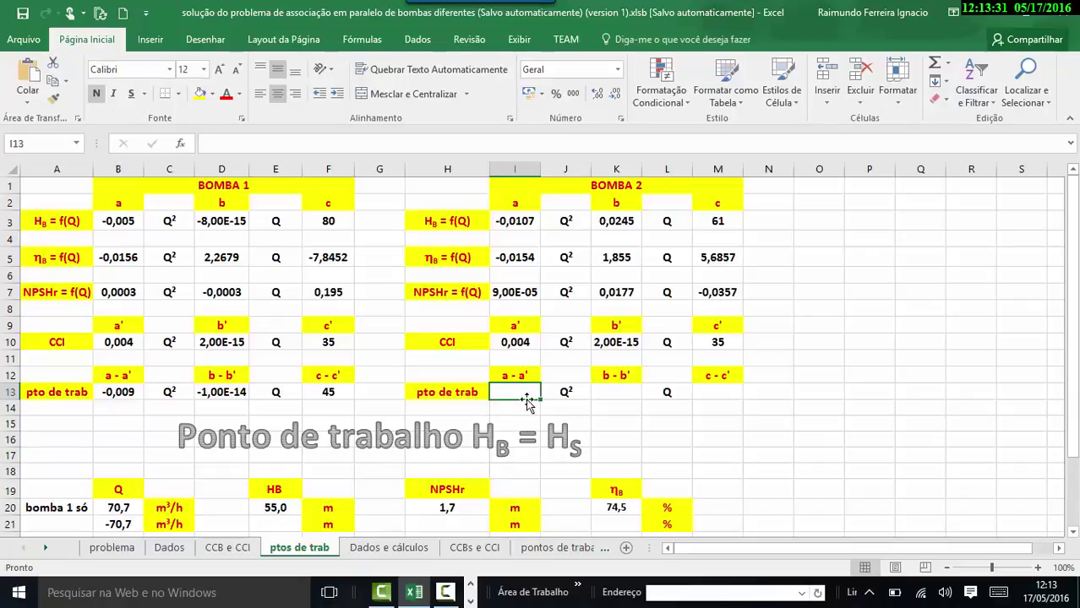
text(=)
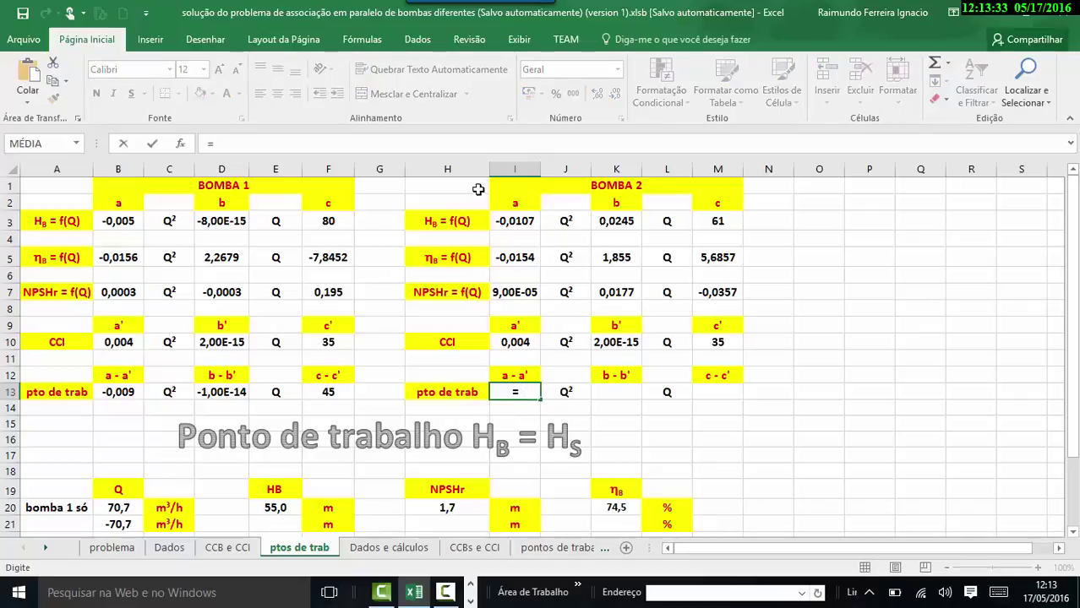
click(526, 221)
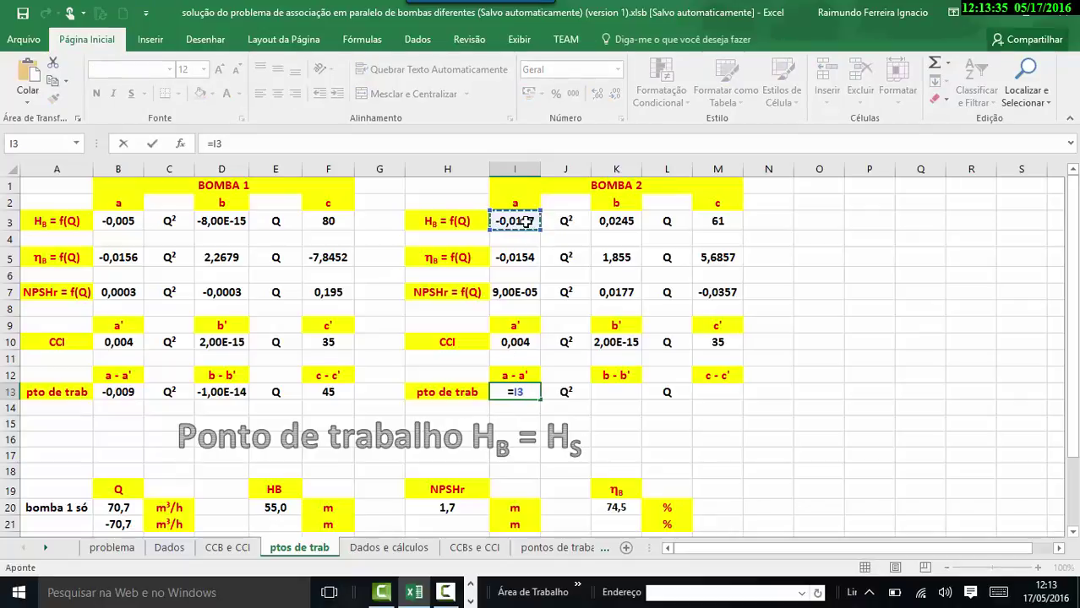
text(-)
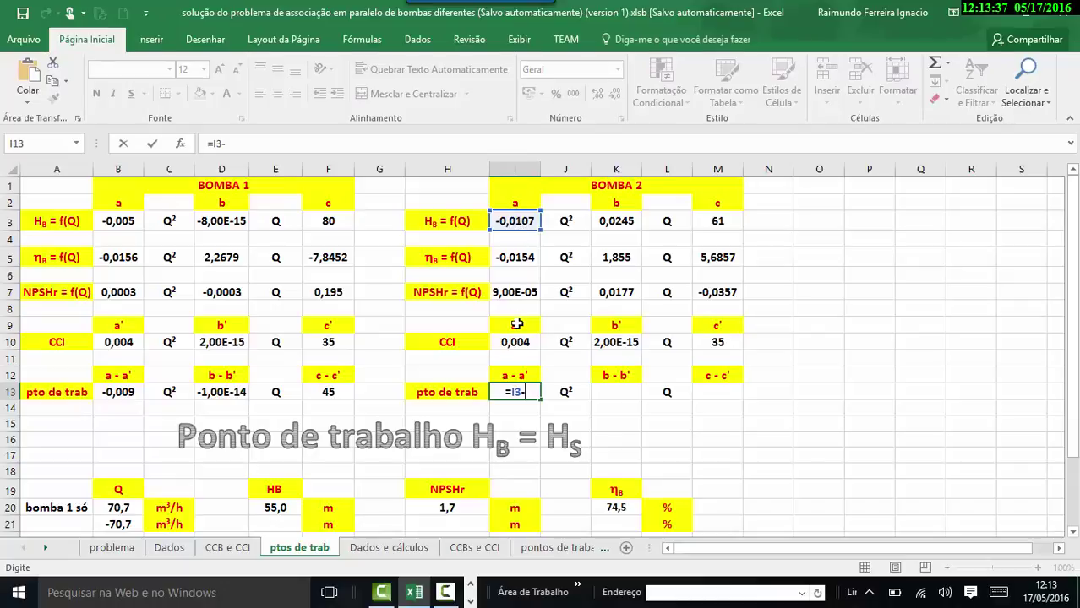
click(526, 342)
key(Return)
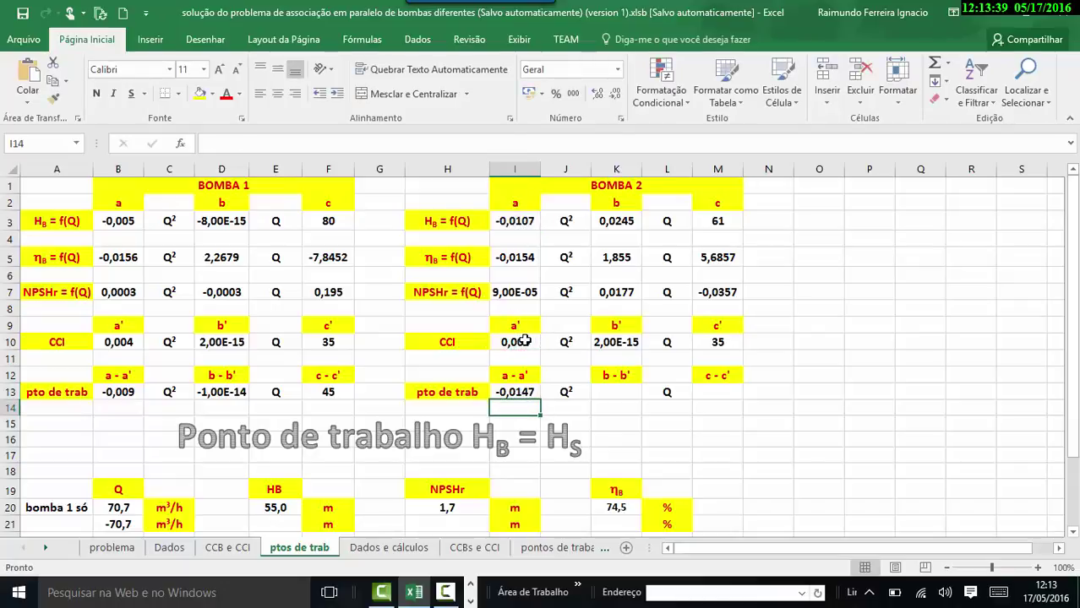
Step: Enter =K3-K10 in K13 (2,45E-02) and =M3-M10 in M13 (26)
click(619, 394)
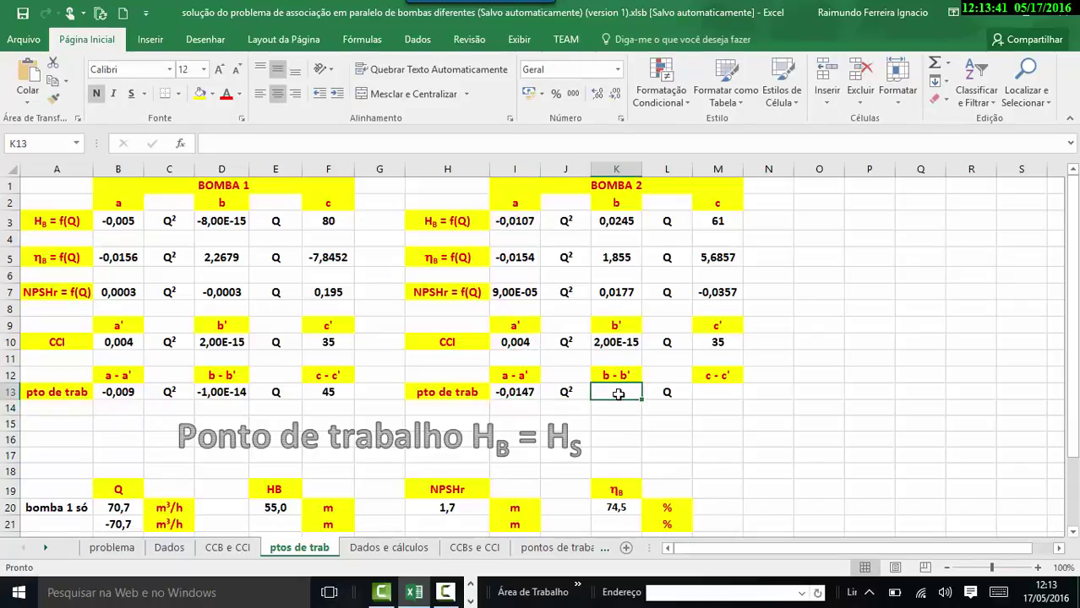
text(=)
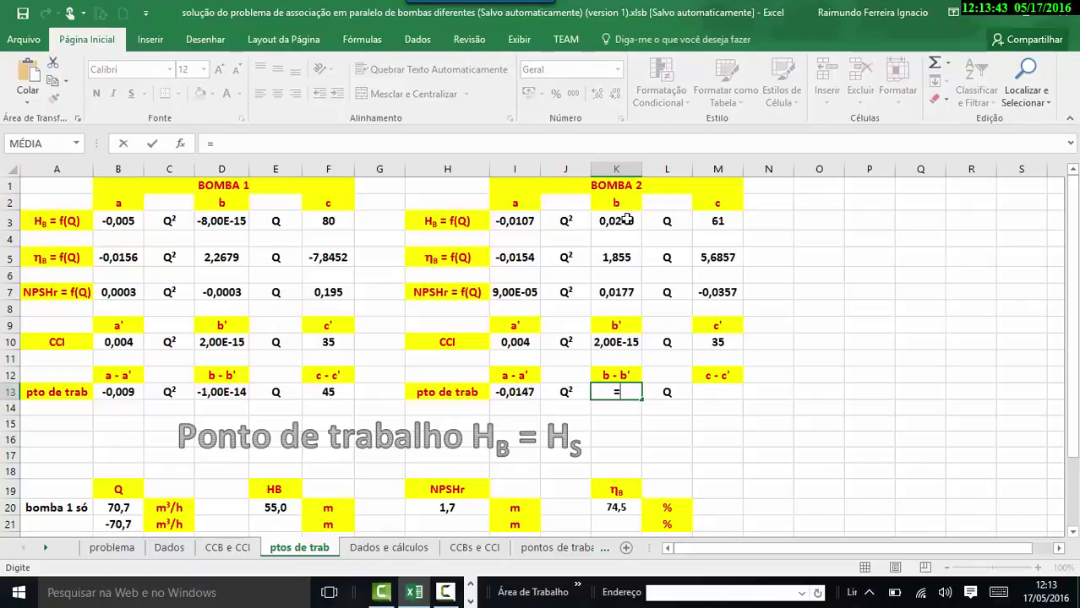
click(627, 219)
text(-)
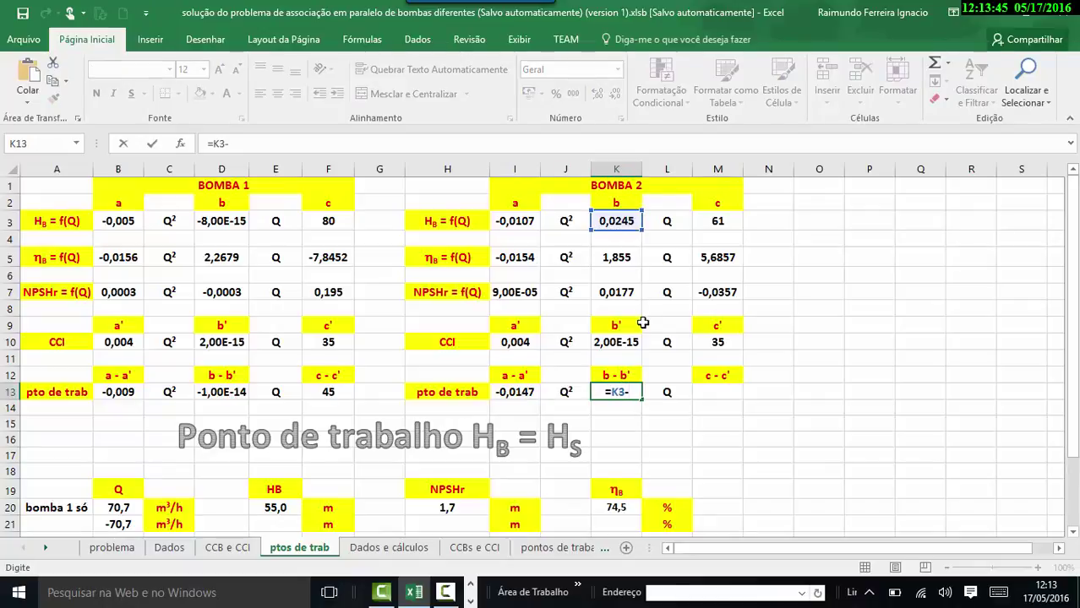
click(625, 342)
key(Return)
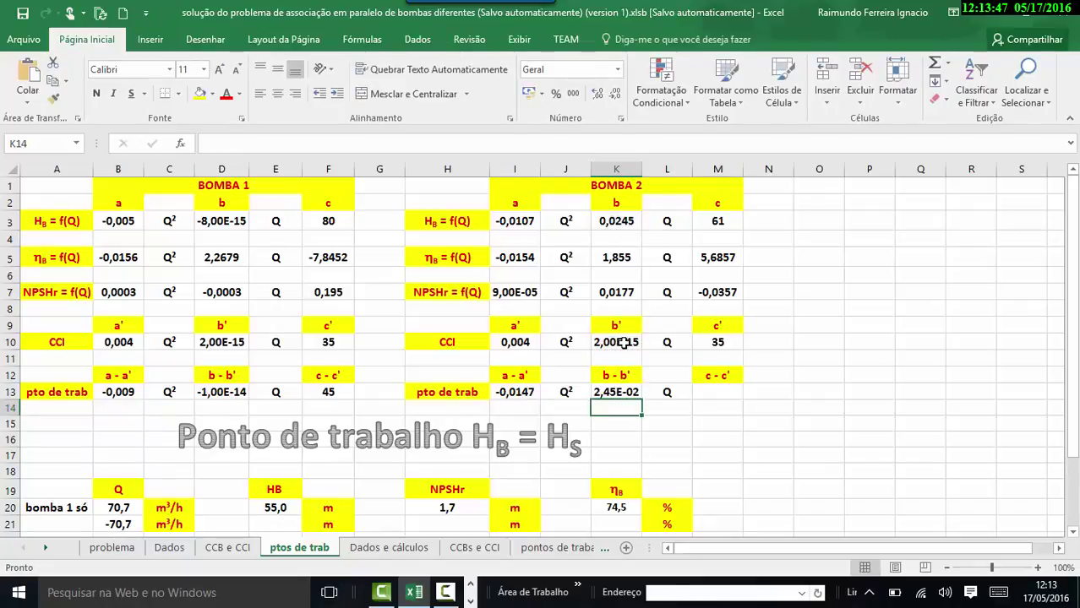
click(724, 394)
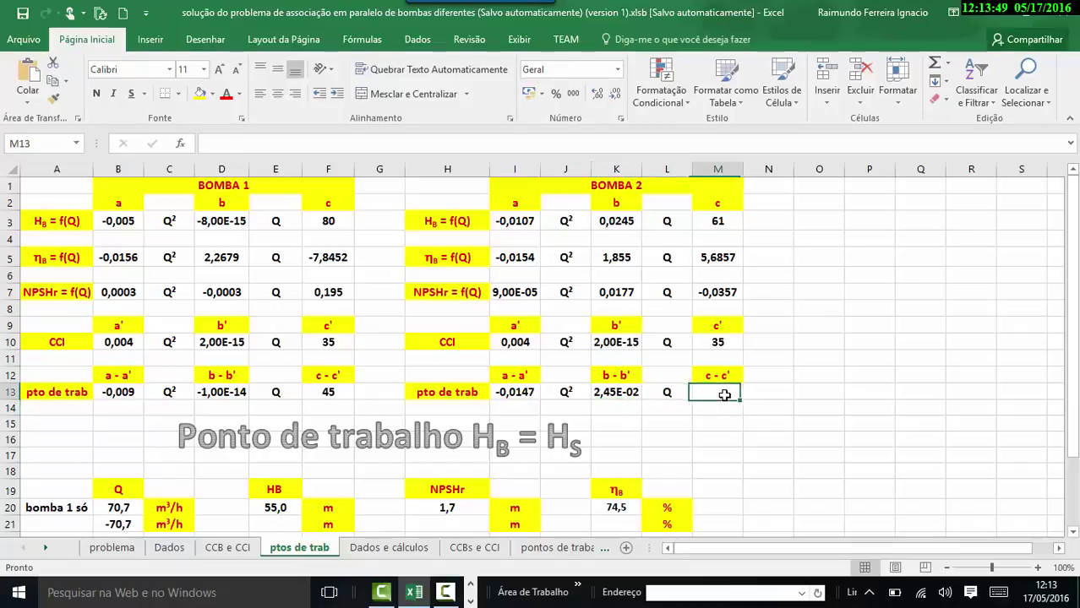
text(=)
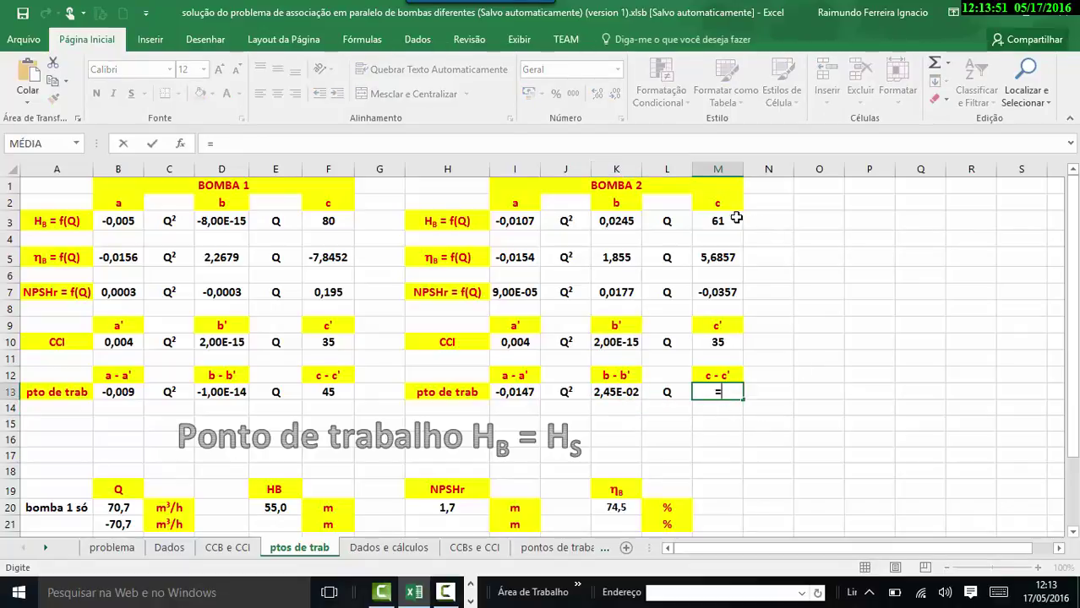
click(734, 218)
text(-)
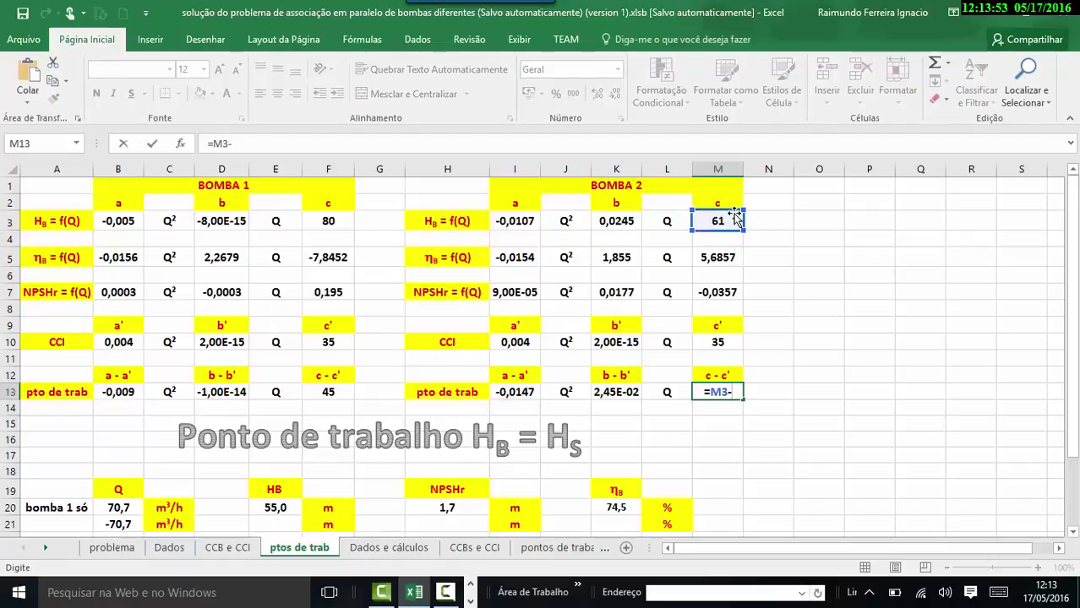
click(728, 341)
key(Return)
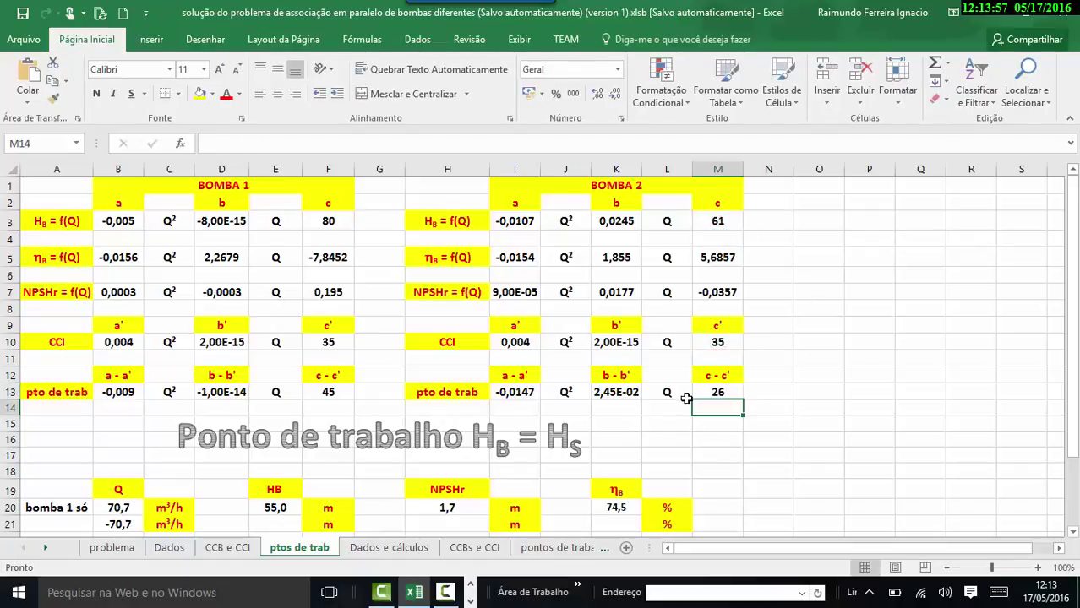
scroll(675, 407, down, 2)
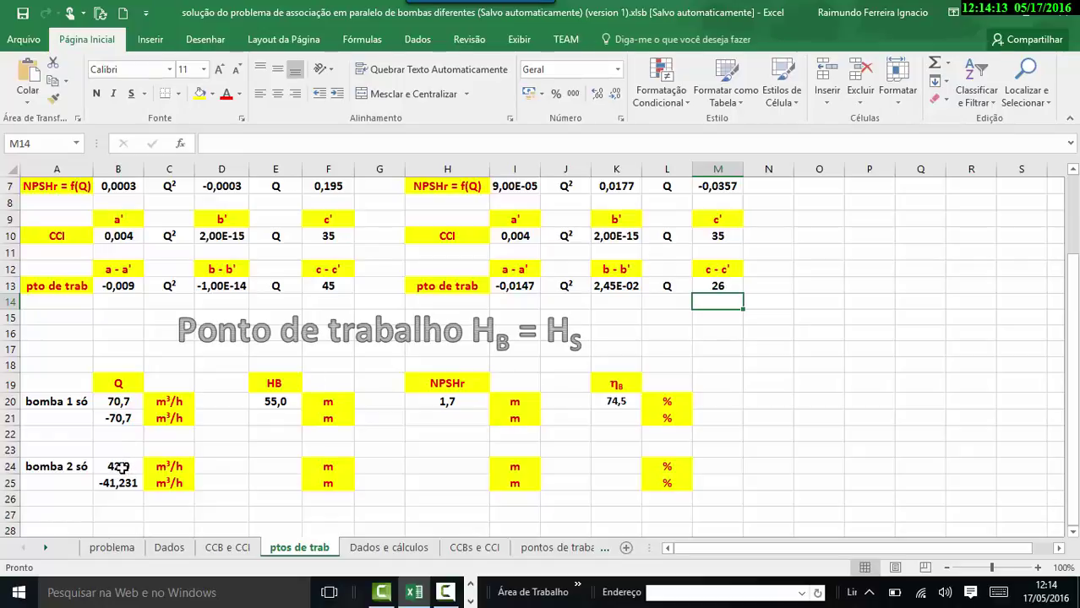
Step: Remove two decimals from B25 so the negative flow reads -41,2
click(122, 489)
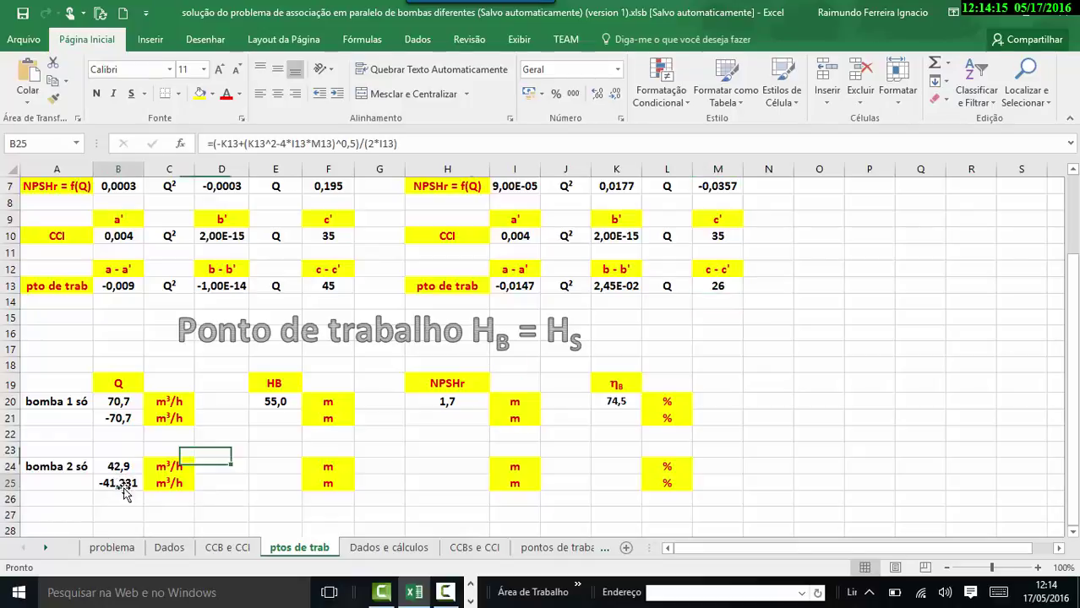
click(617, 97)
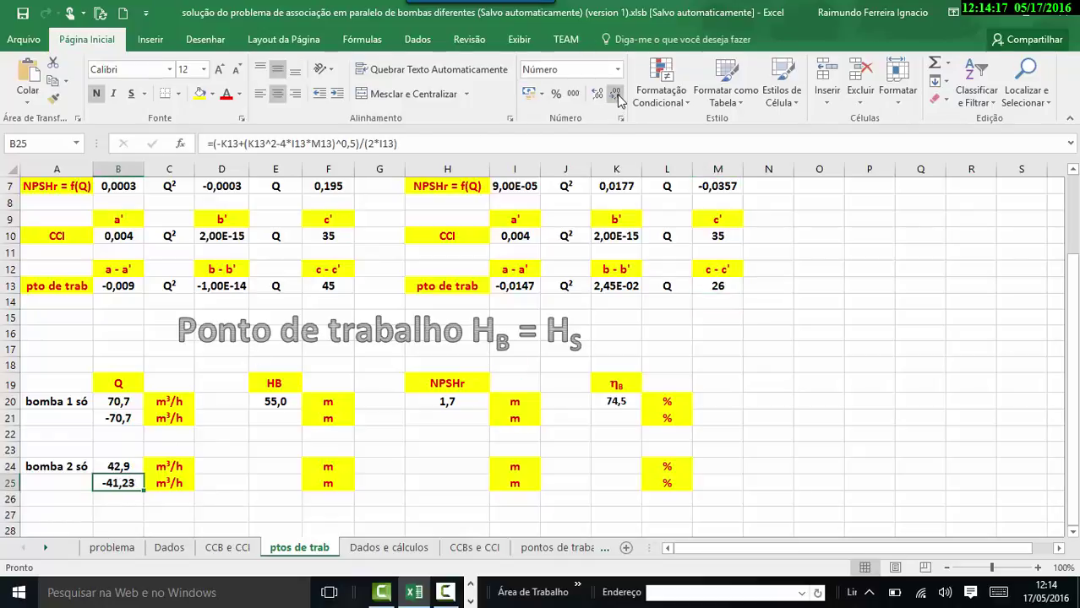
click(618, 97)
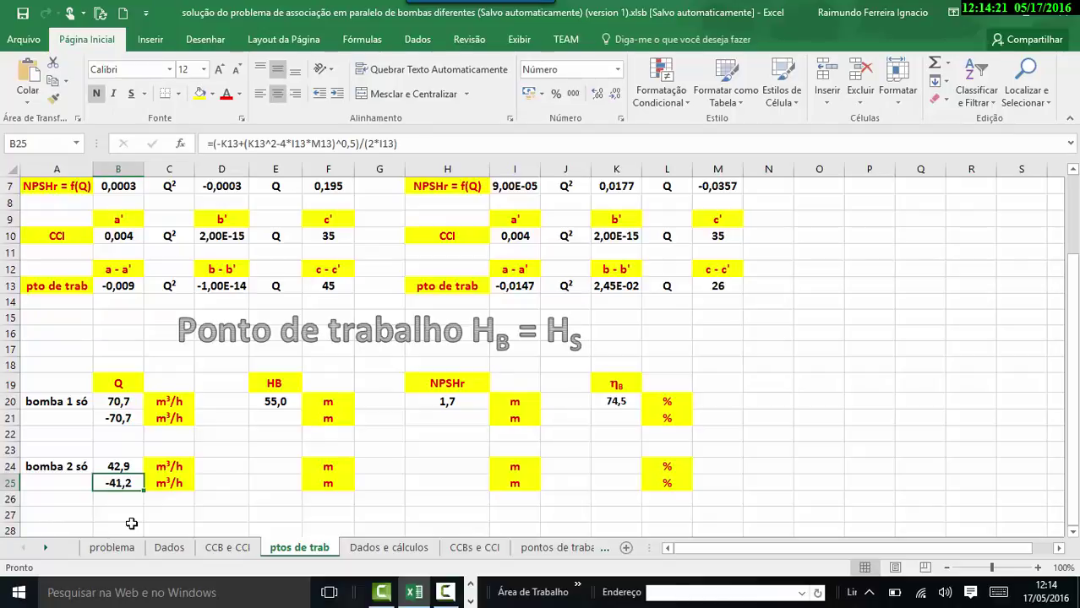
click(279, 468)
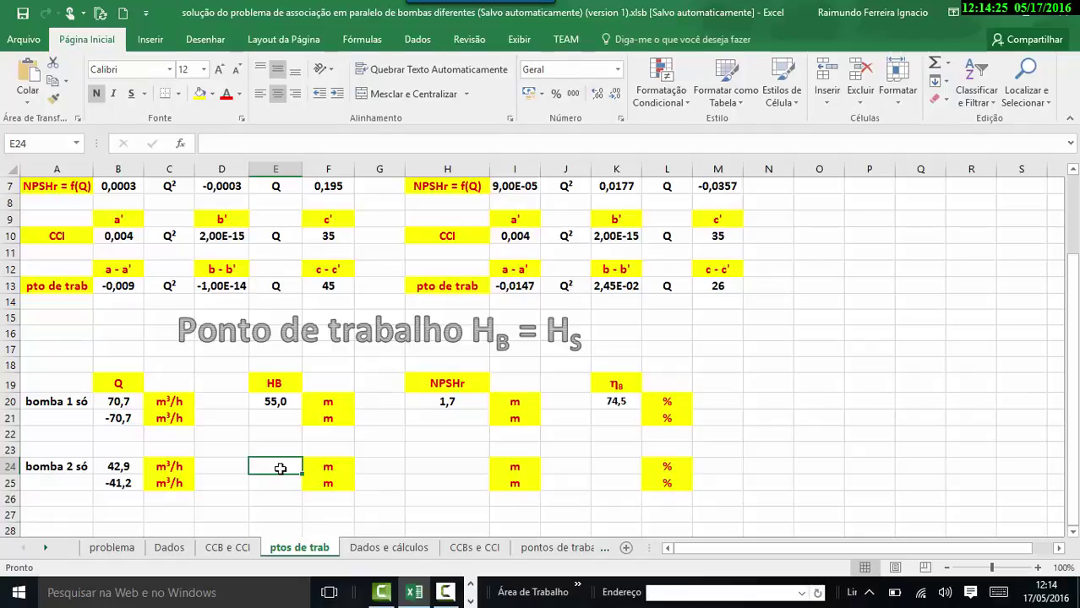
Step: Enter =I10*B24^2+K10*B24+M10 in E24, giving pump 2's head 4,24E+01
text(=)
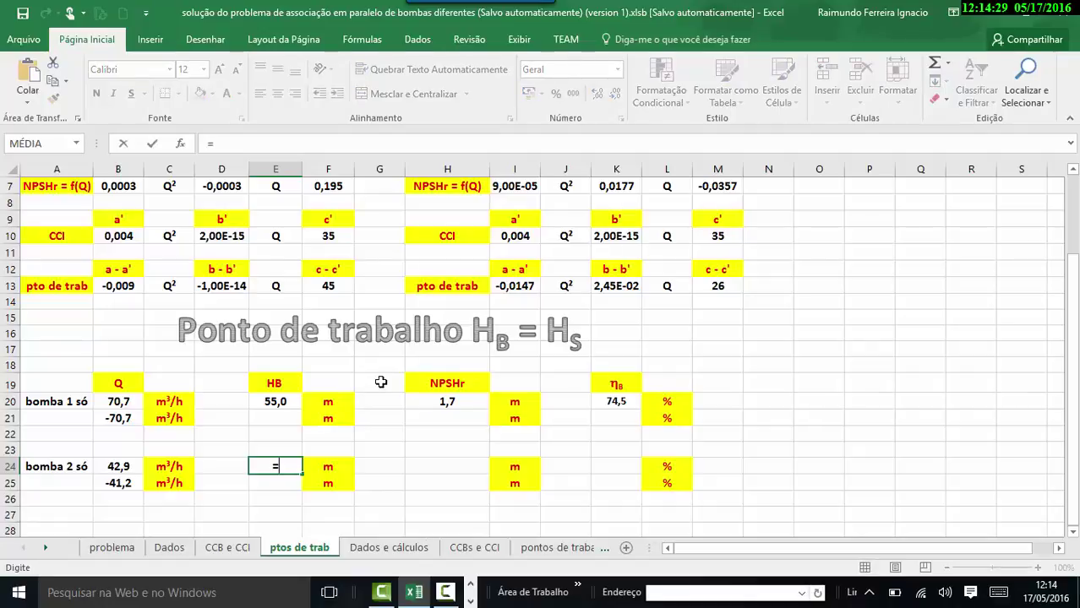
click(514, 235)
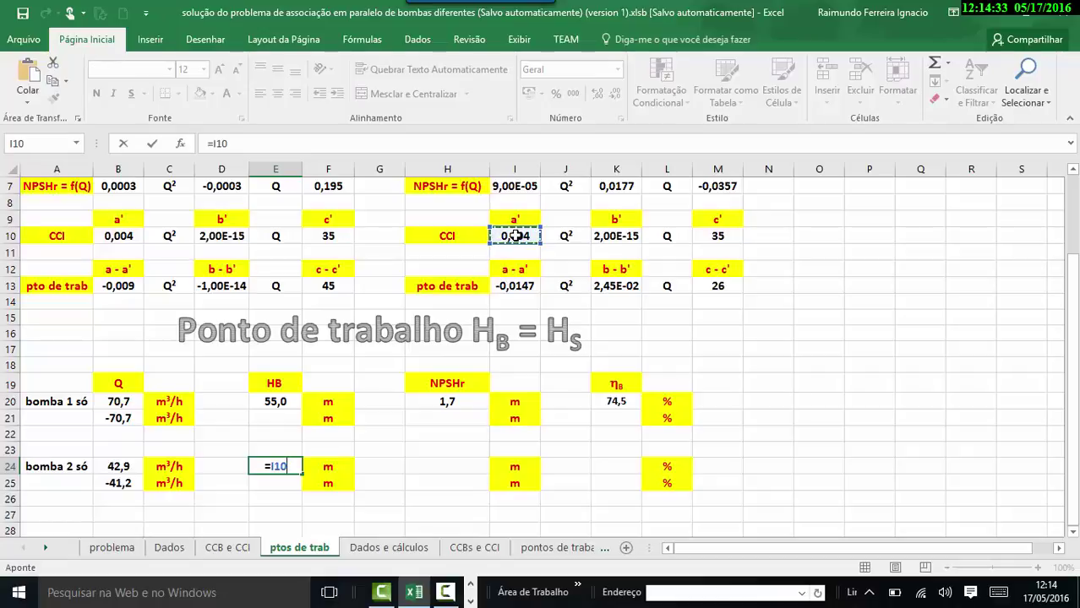
text(*)
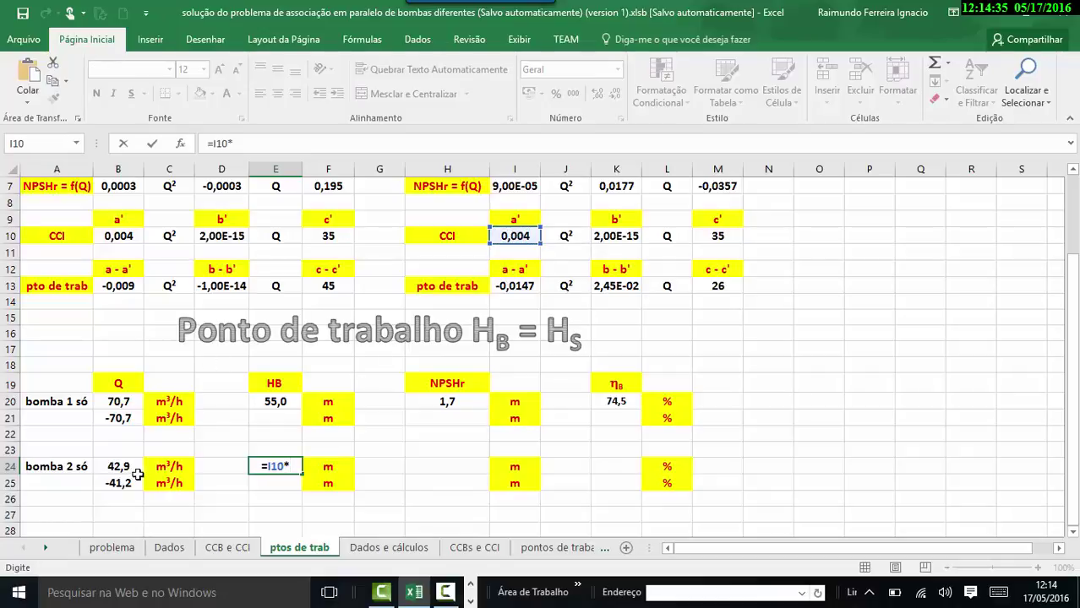
click(121, 466)
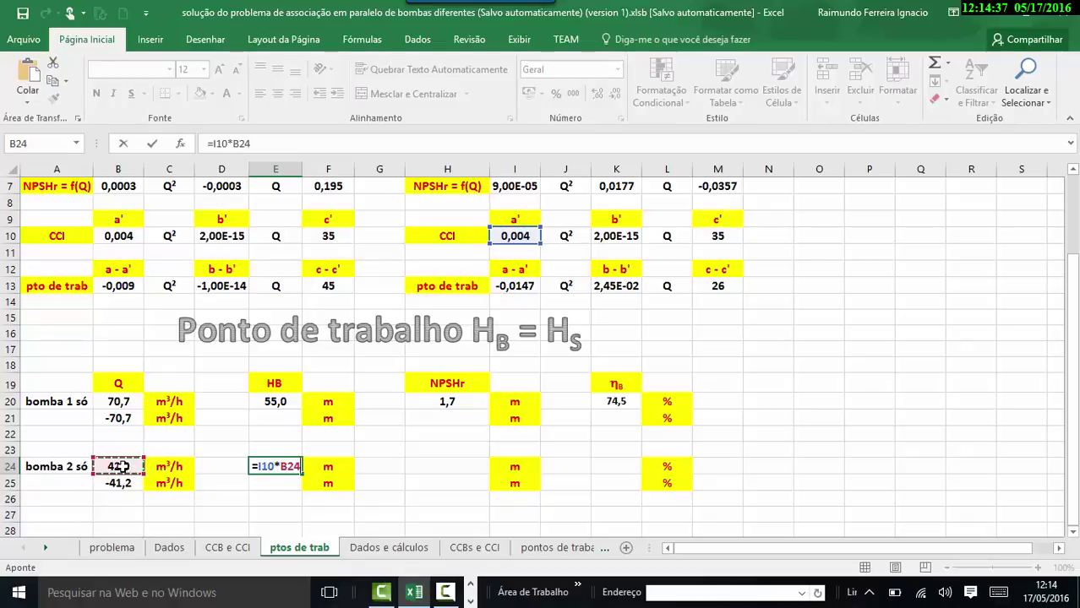
text(^2)
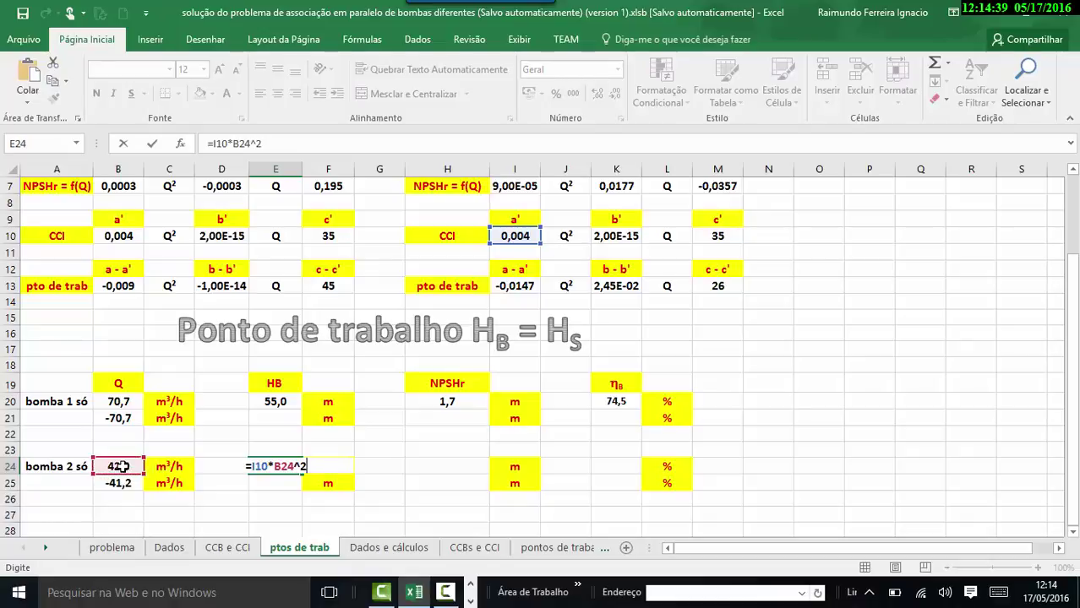
text(+)
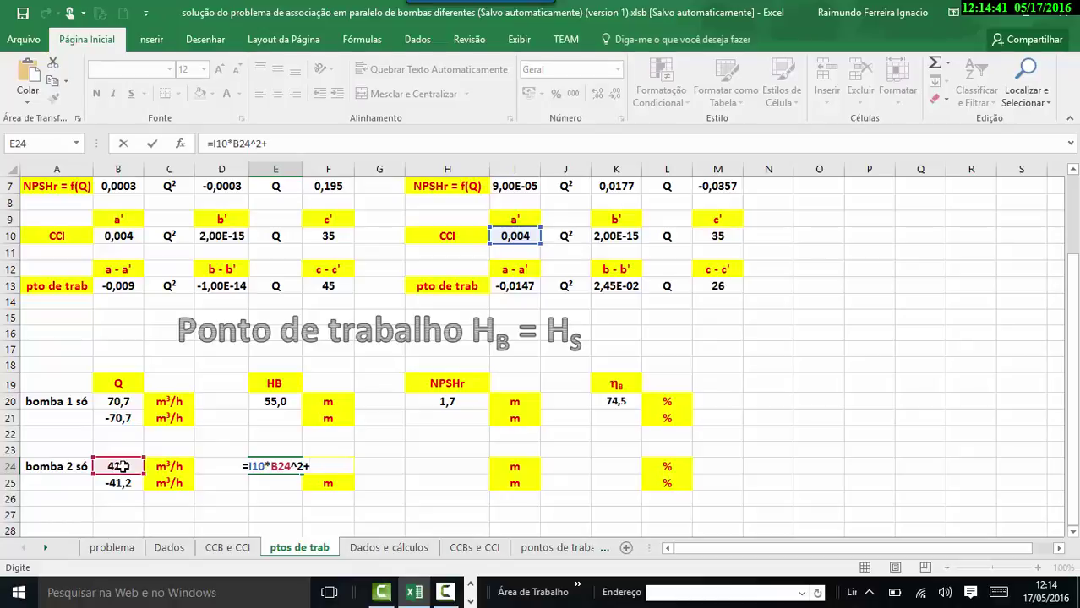
click(622, 237)
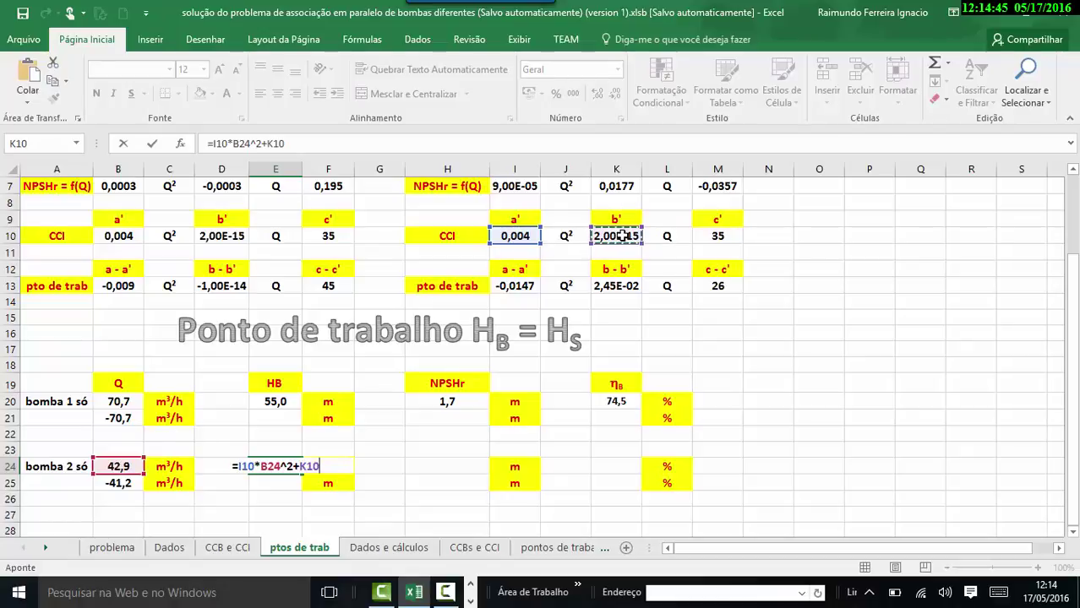
text(*)
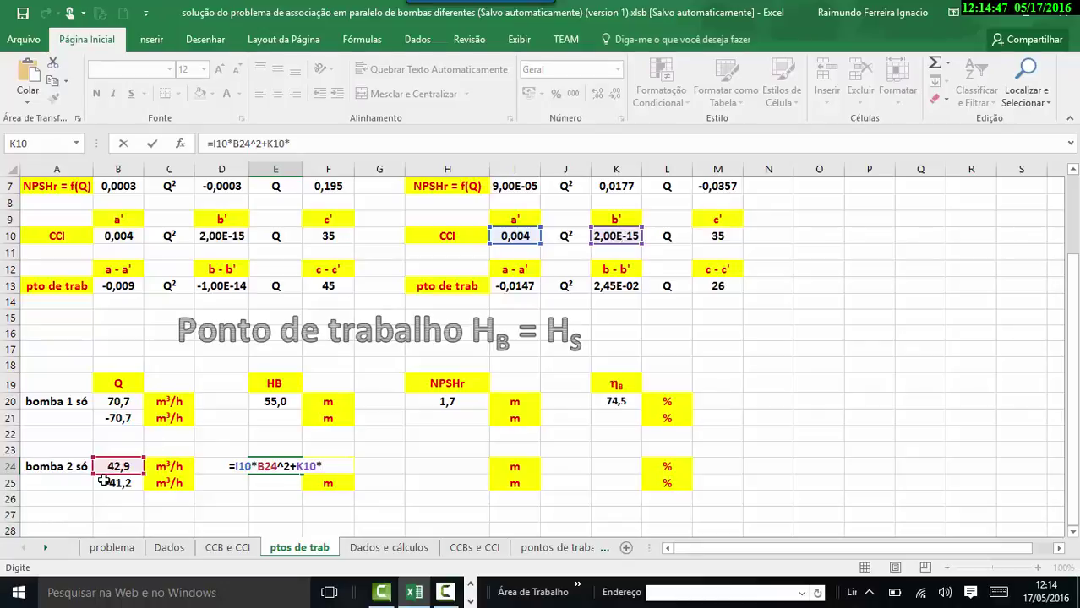
click(111, 466)
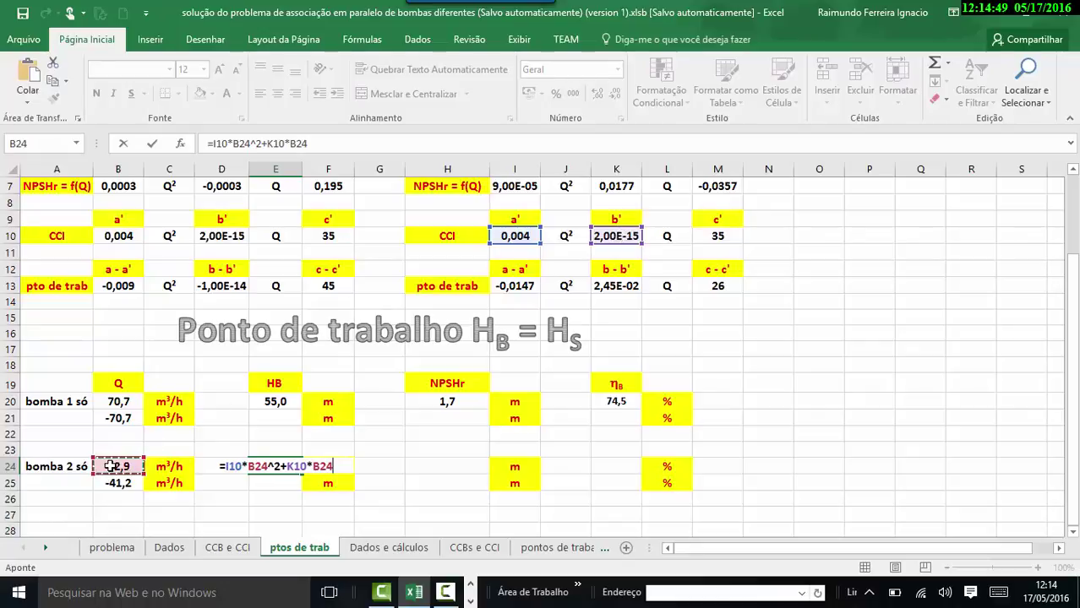
text(+)
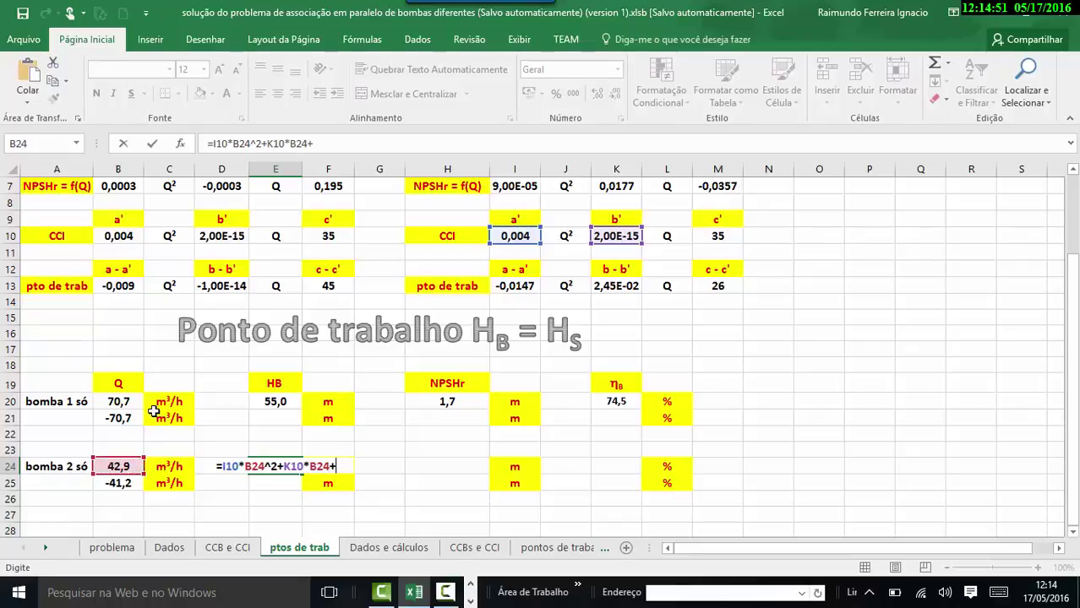
click(716, 235)
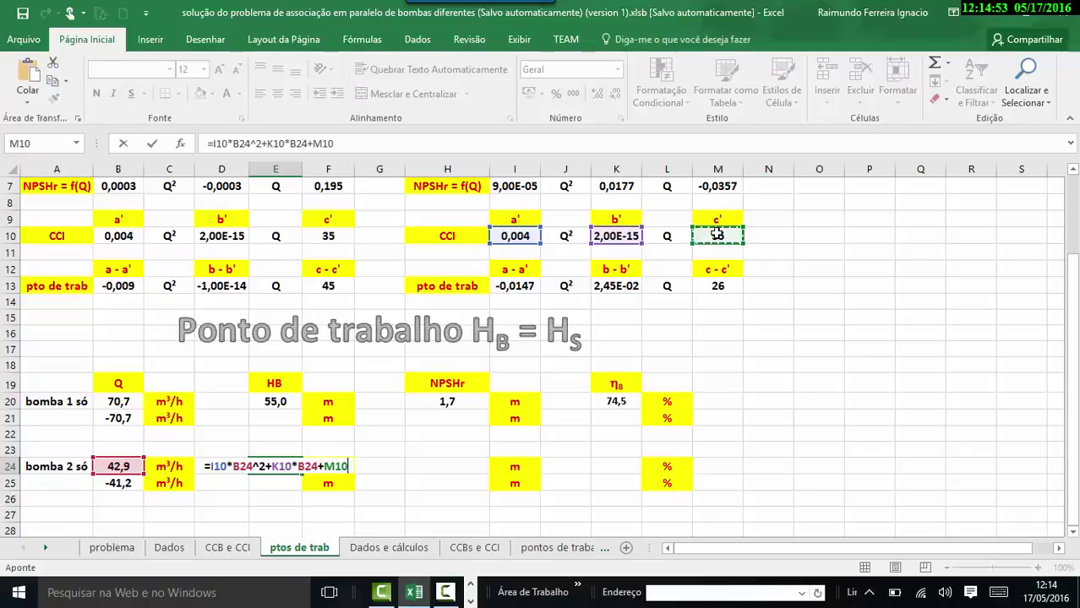
key(Return)
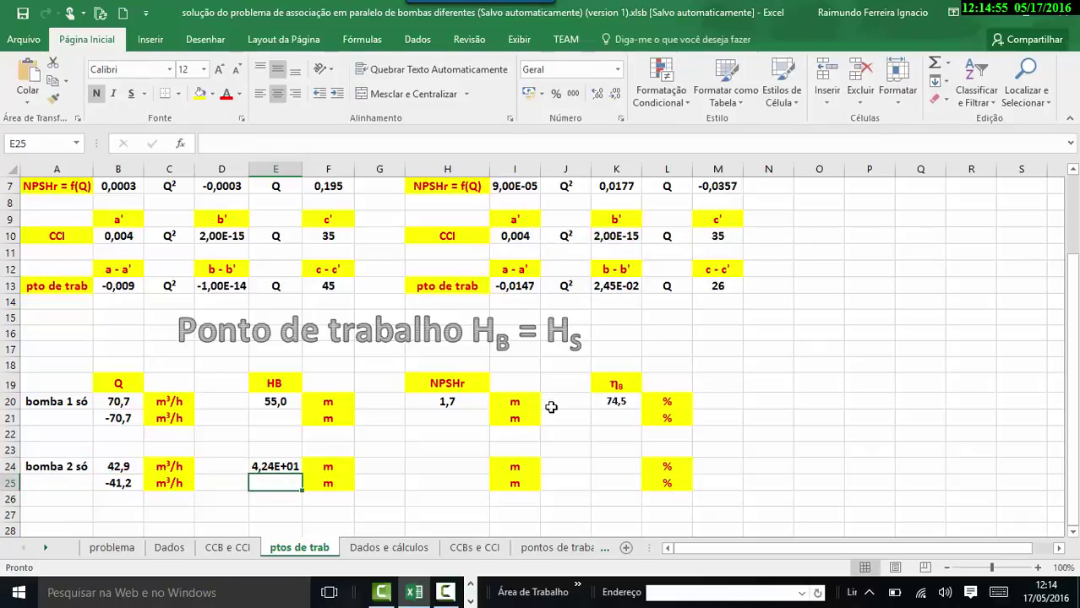
click(274, 466)
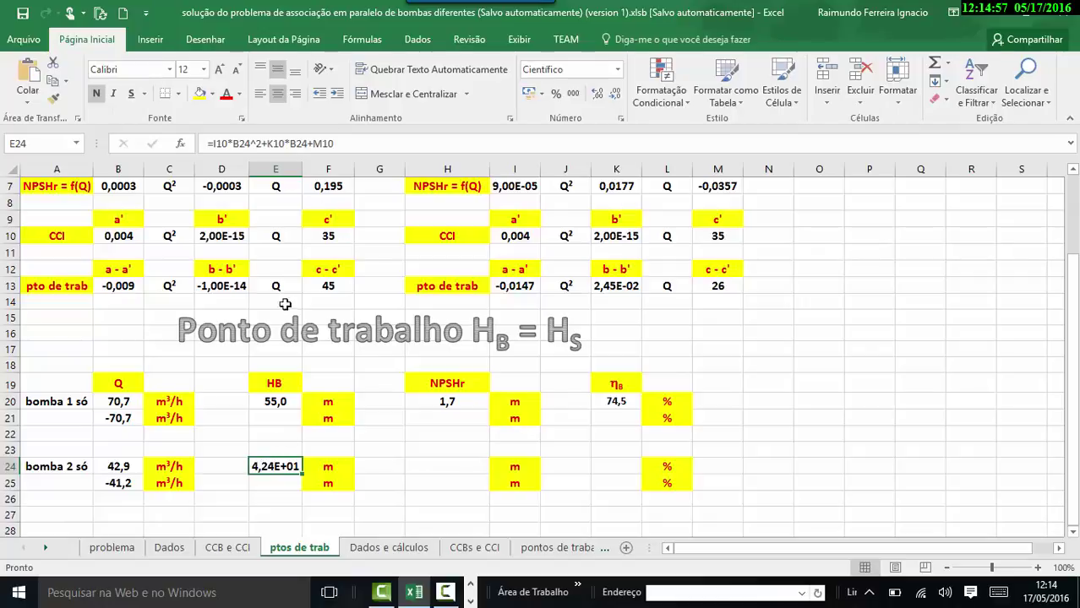
Step: Format E24 as Number with one decimal so the head reads 42,4
right_click(266, 466)
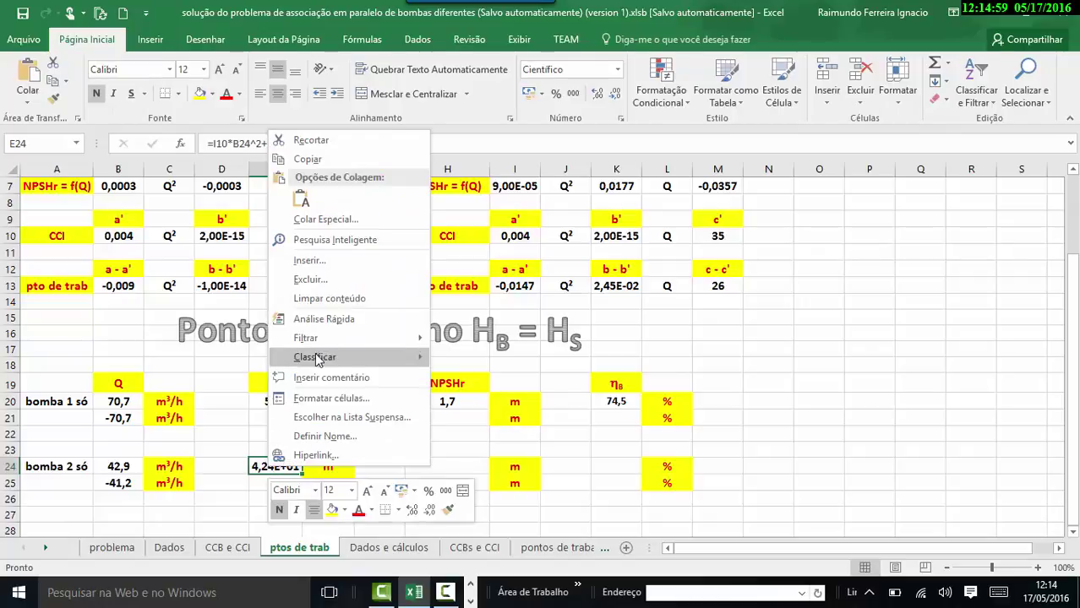
click(333, 398)
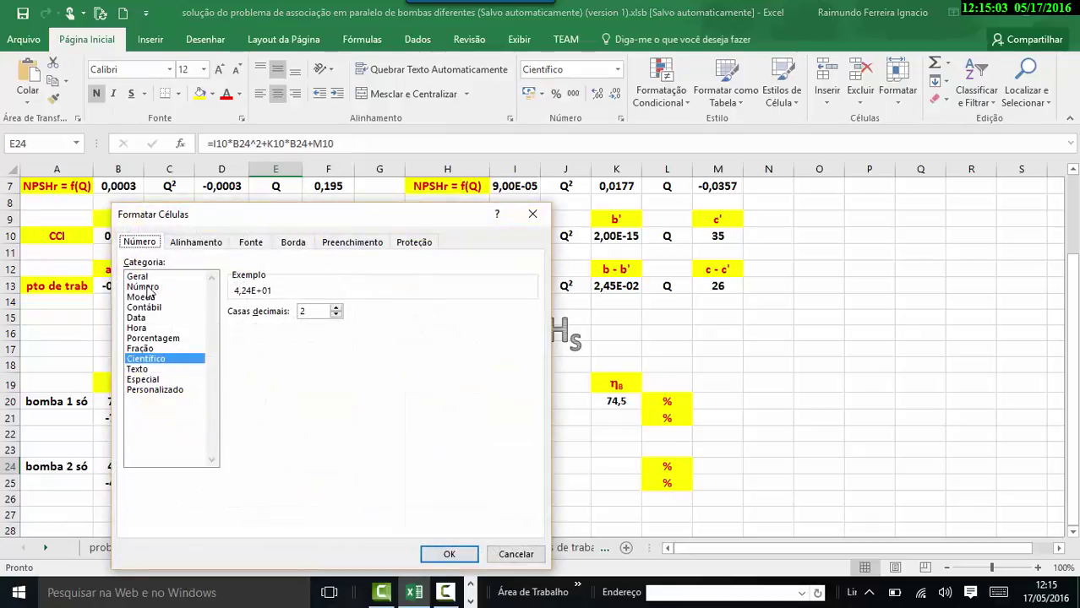
click(151, 288)
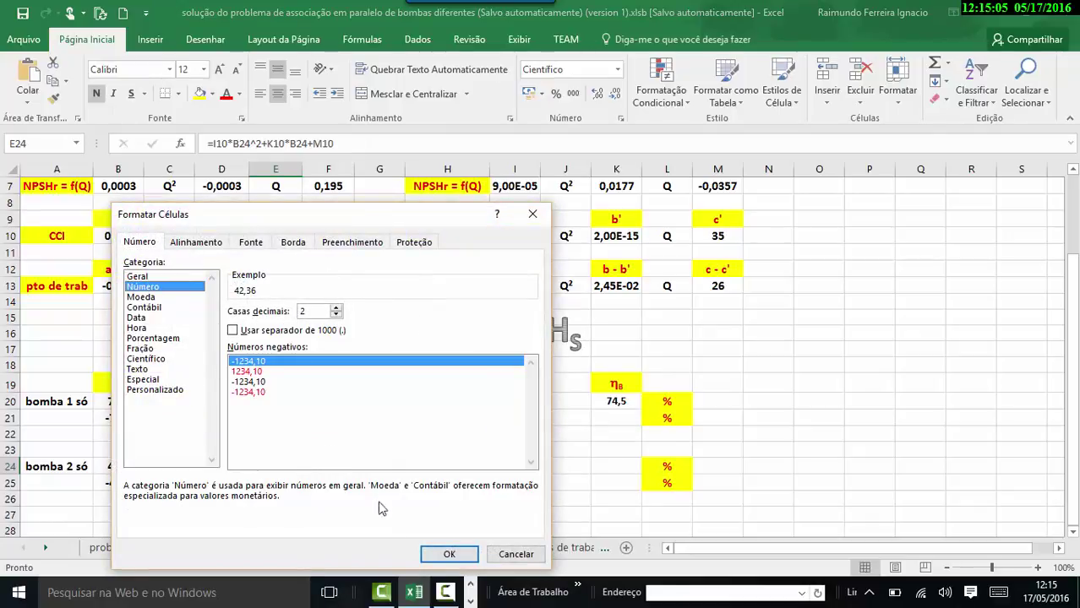
click(438, 551)
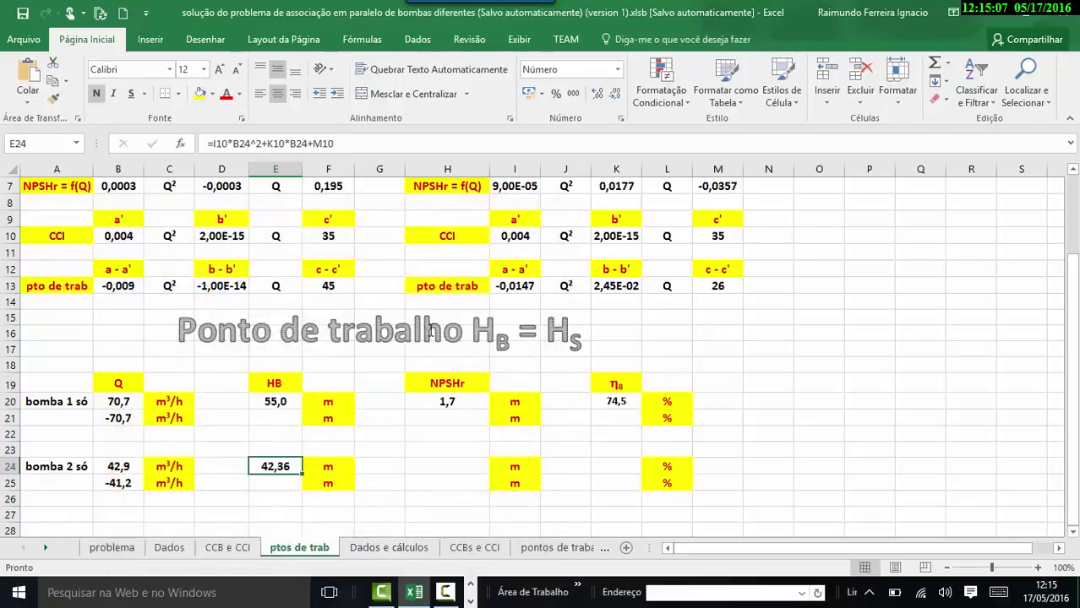
click(614, 93)
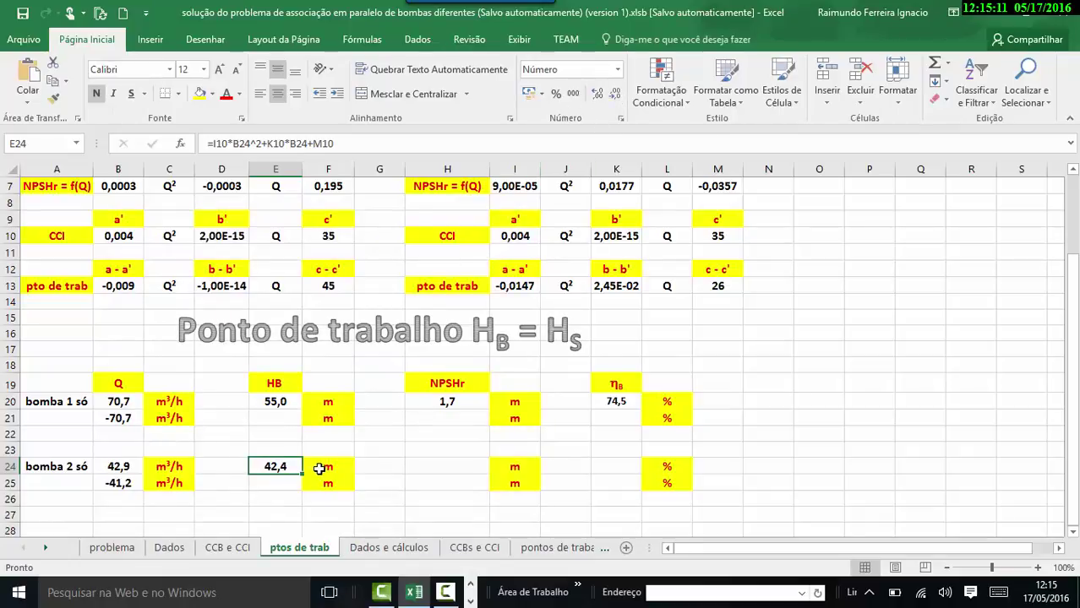
click(460, 471)
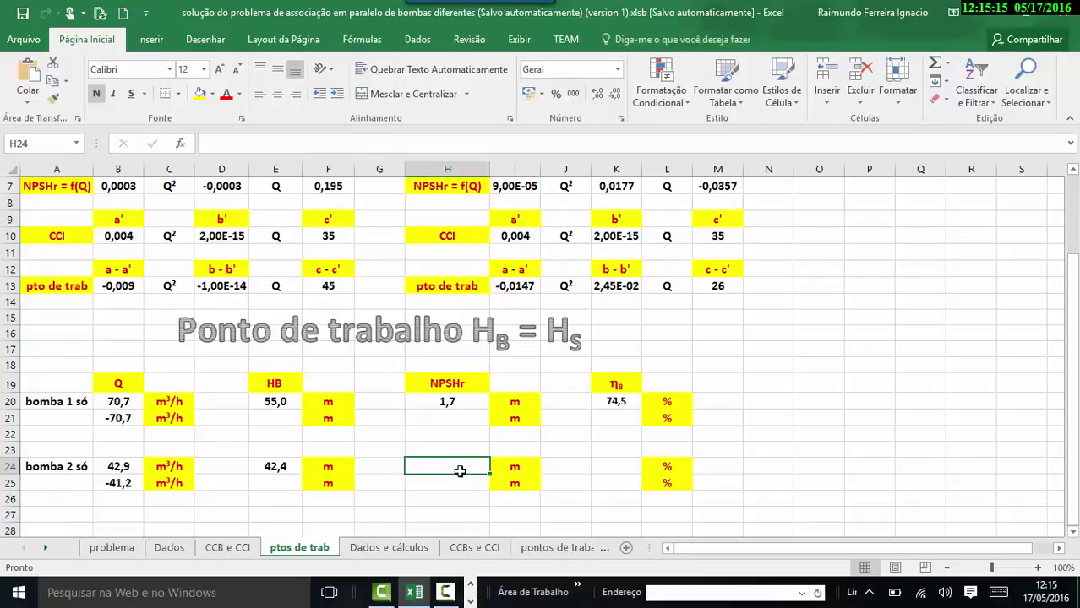
Step: Enter =I7*B24^2+K7*B24+M7 in H24 to compute pump 2's NPSHr
text(=)
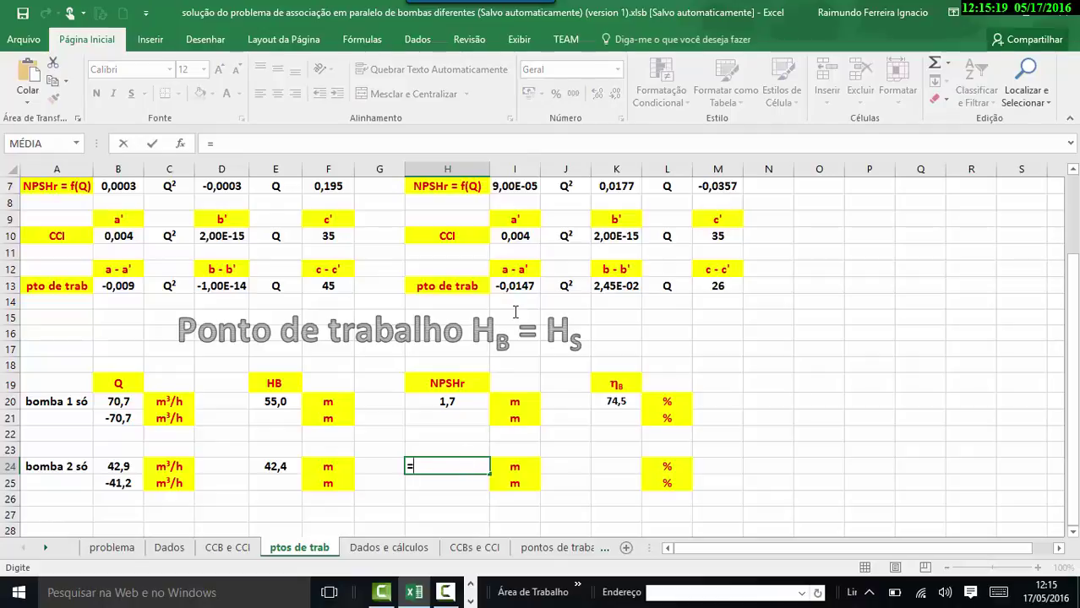
scroll(515, 312, up, 1)
click(514, 239)
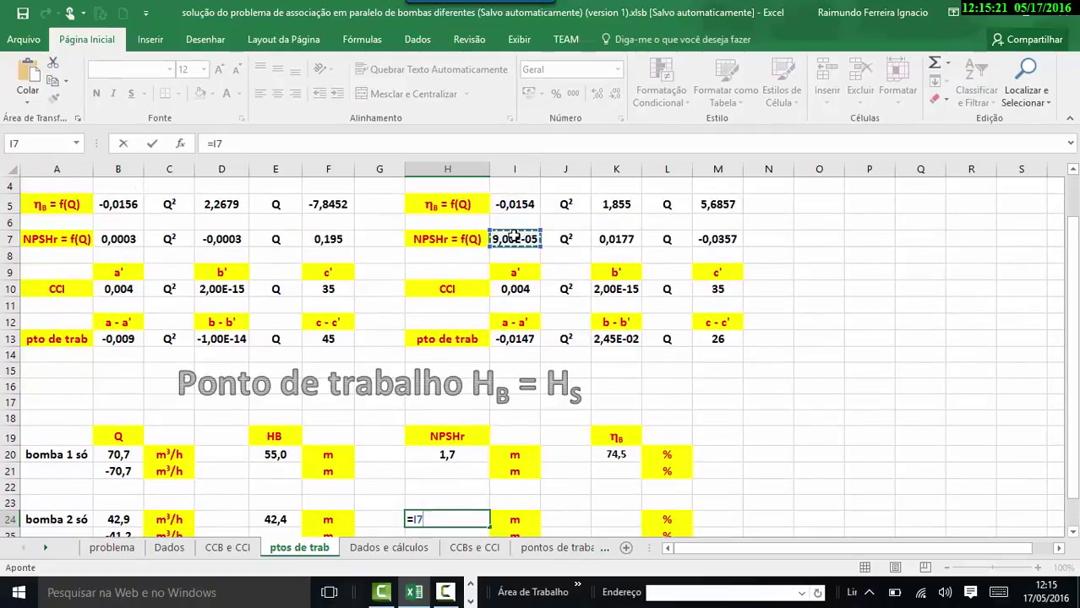
text(*)
click(126, 519)
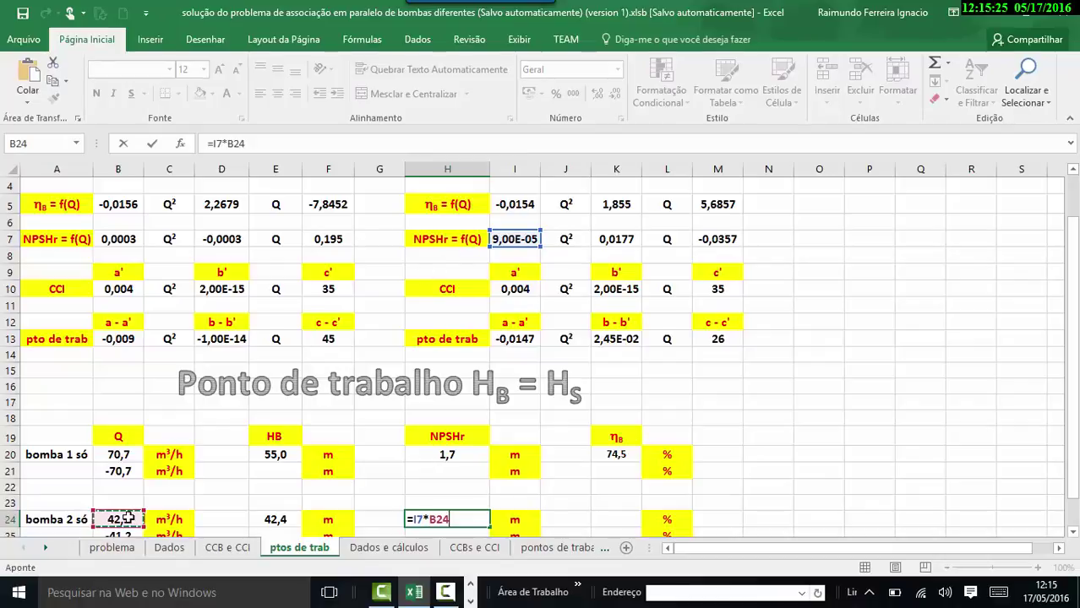
text(^2)
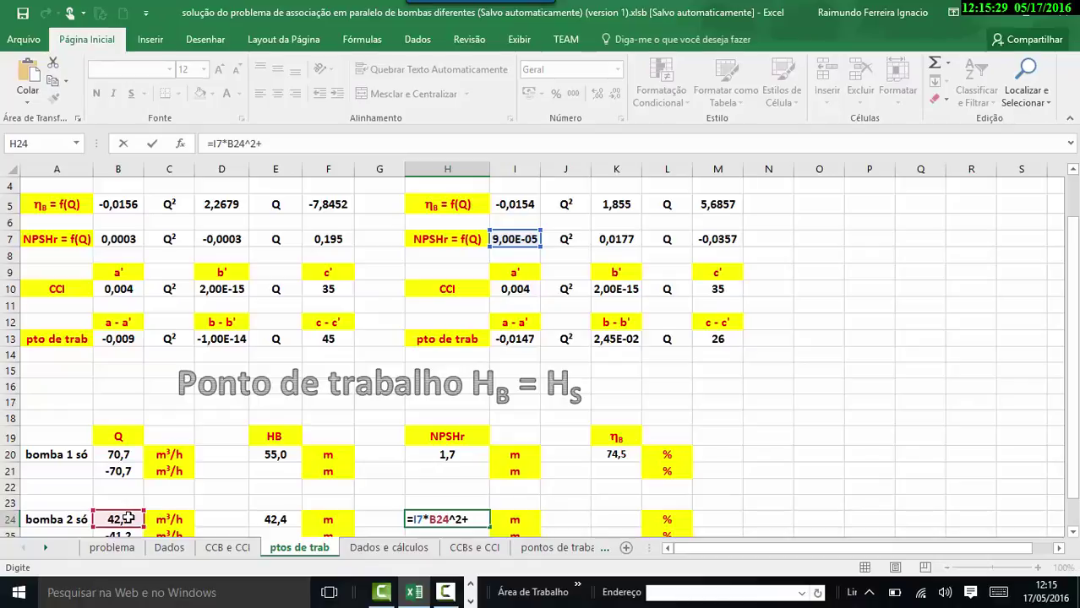
text(+)
click(614, 243)
text(*)
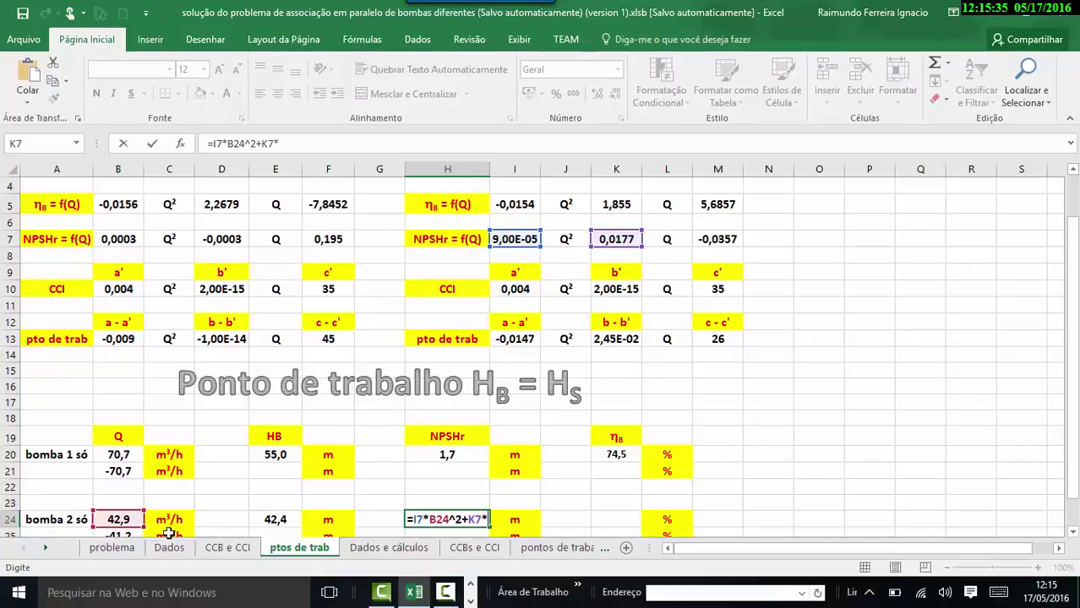
click(123, 522)
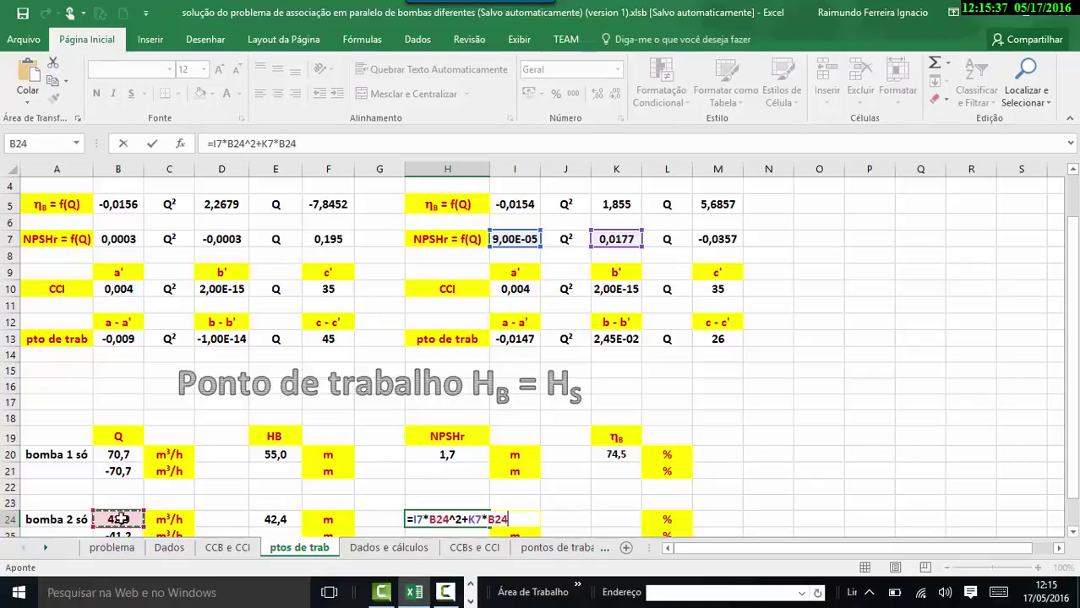
text(+)
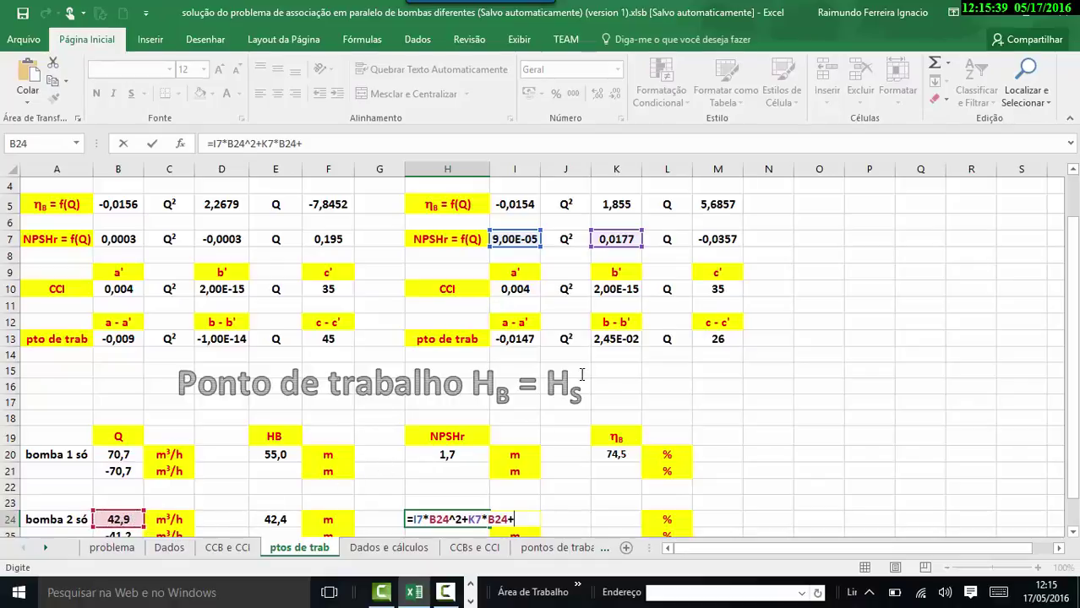
click(720, 240)
key(Return)
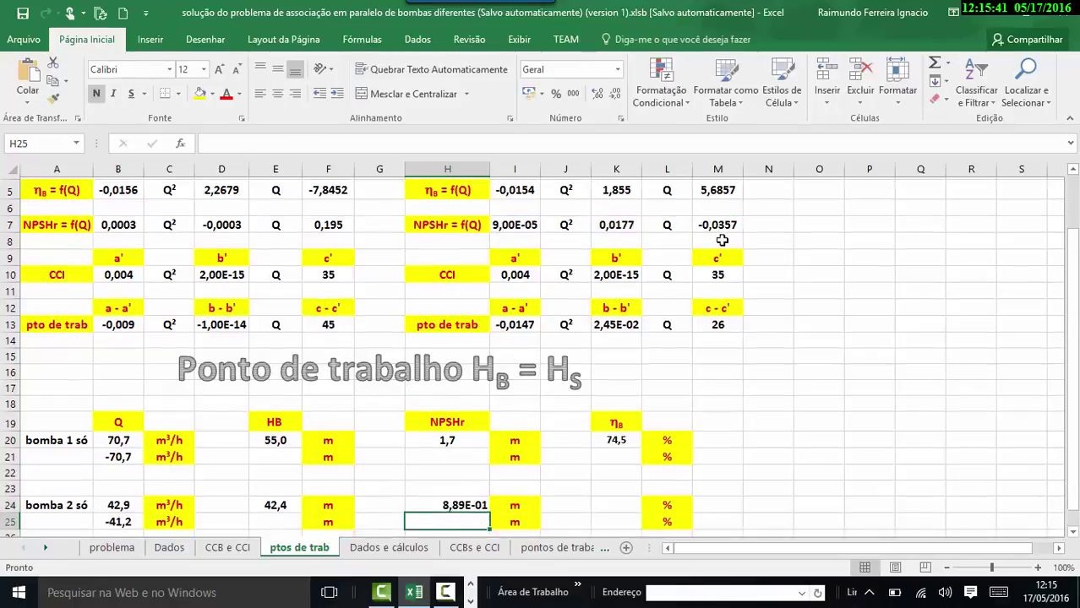
Step: Centre H24's value vertically and horizontally
click(479, 505)
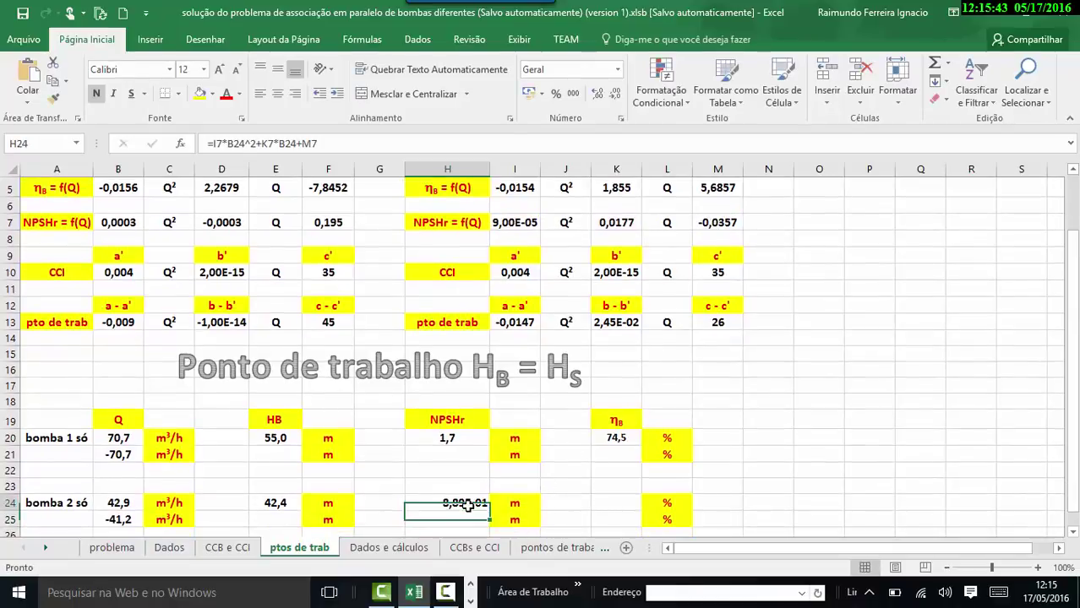
click(278, 69)
click(280, 93)
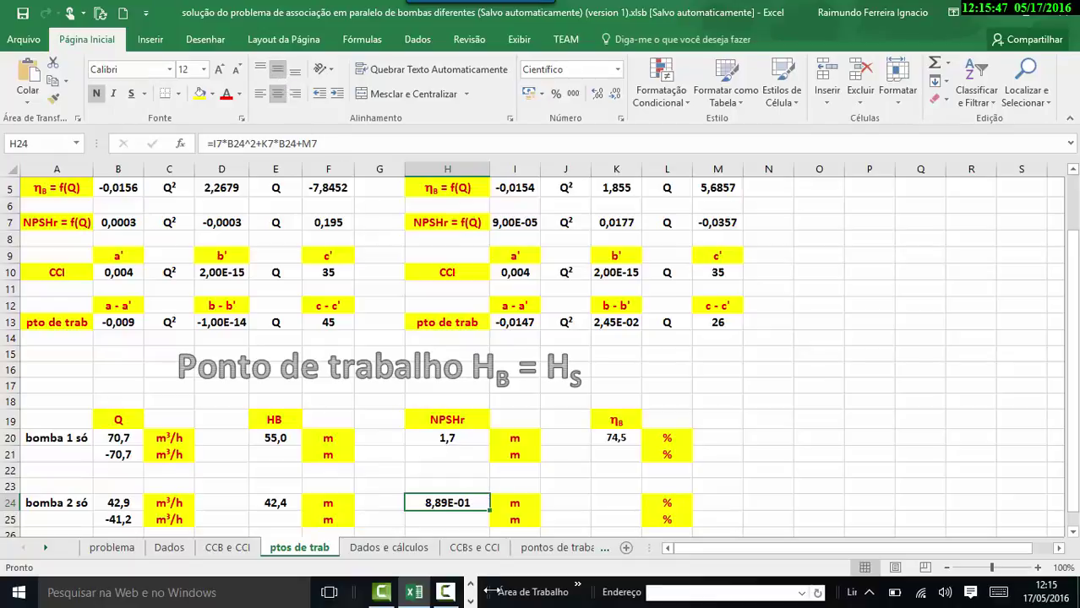
Step: Format H24 as Number with three decimals so the NPSHr reads 0,889
right_click(461, 503)
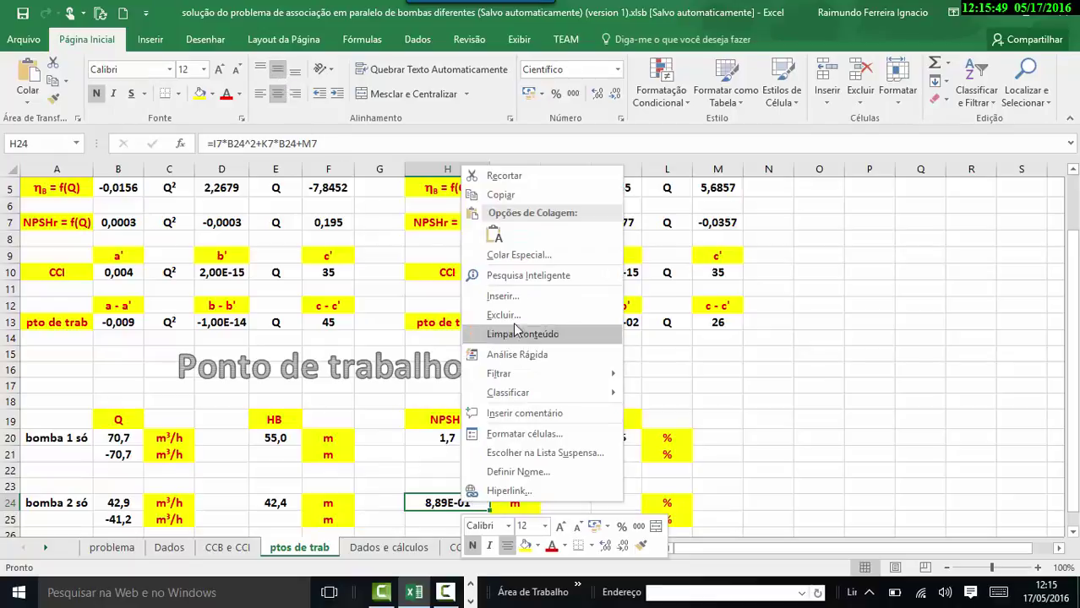
mouse_move(522, 378)
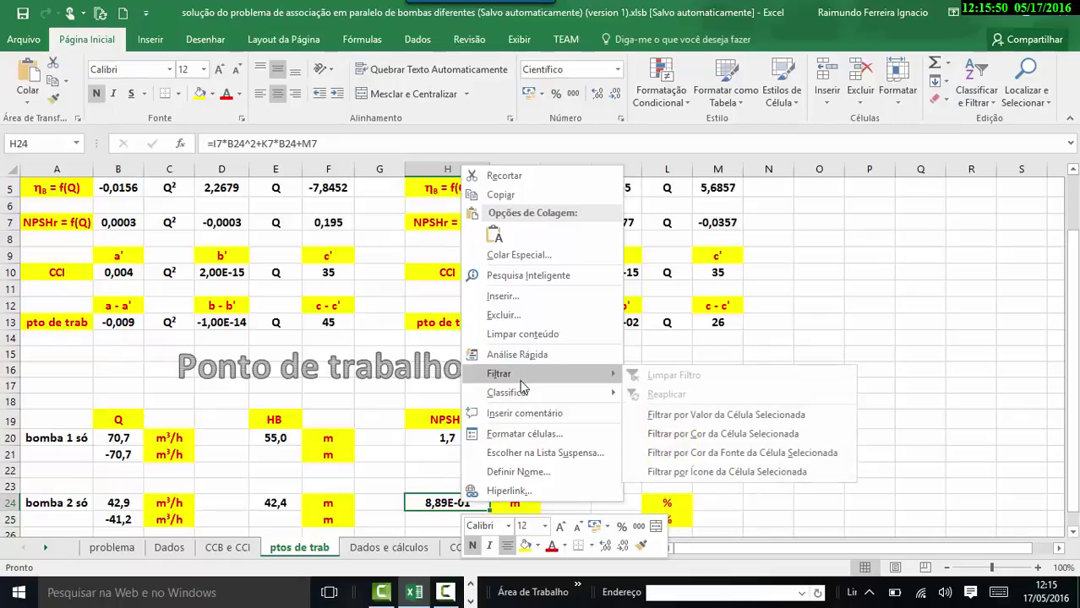
click(524, 433)
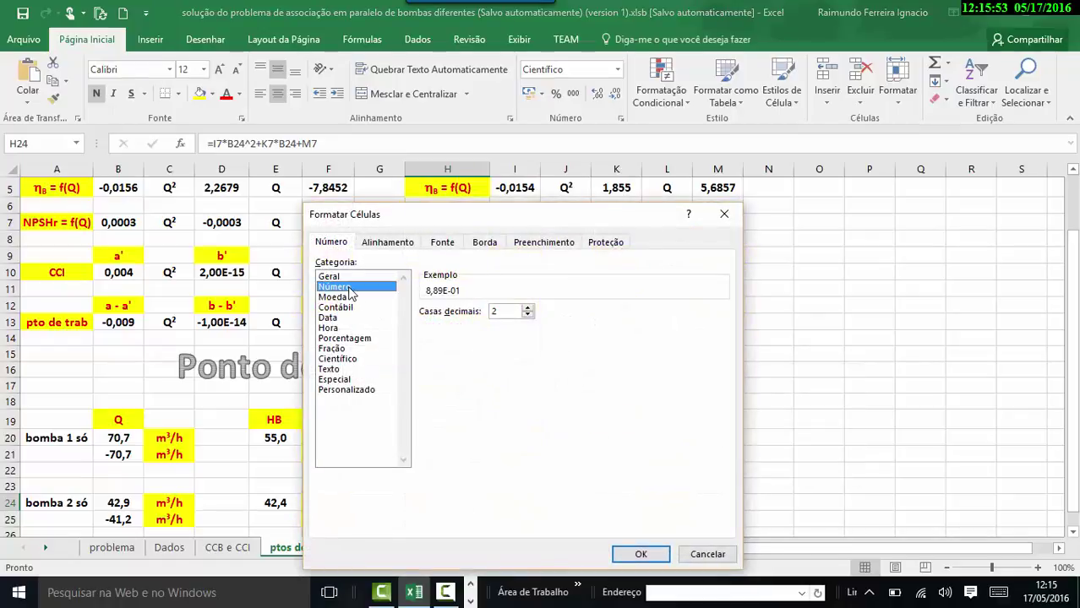
click(353, 288)
click(642, 555)
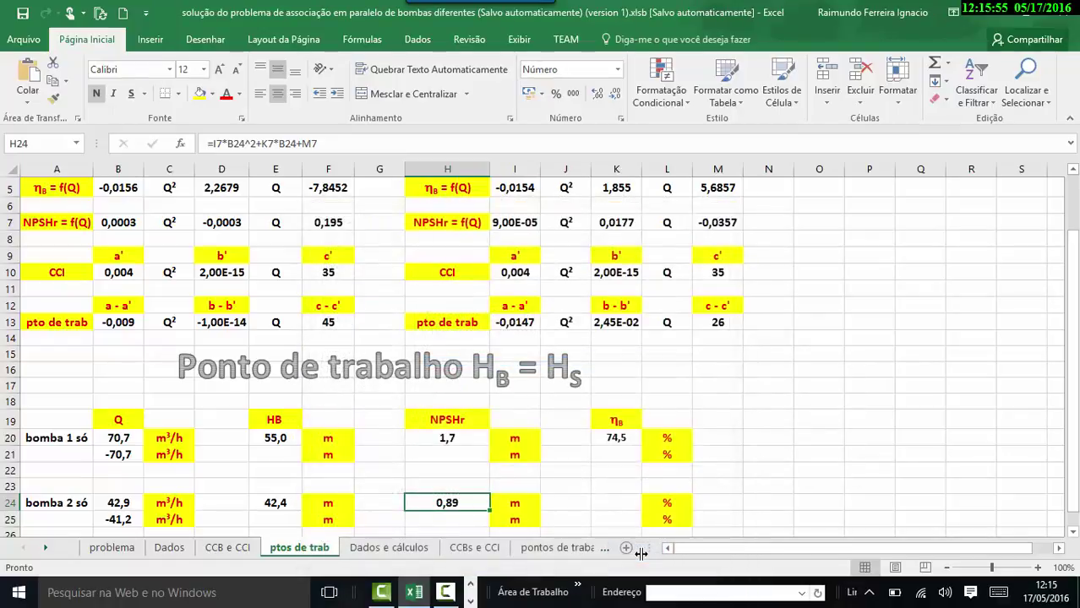
click(616, 94)
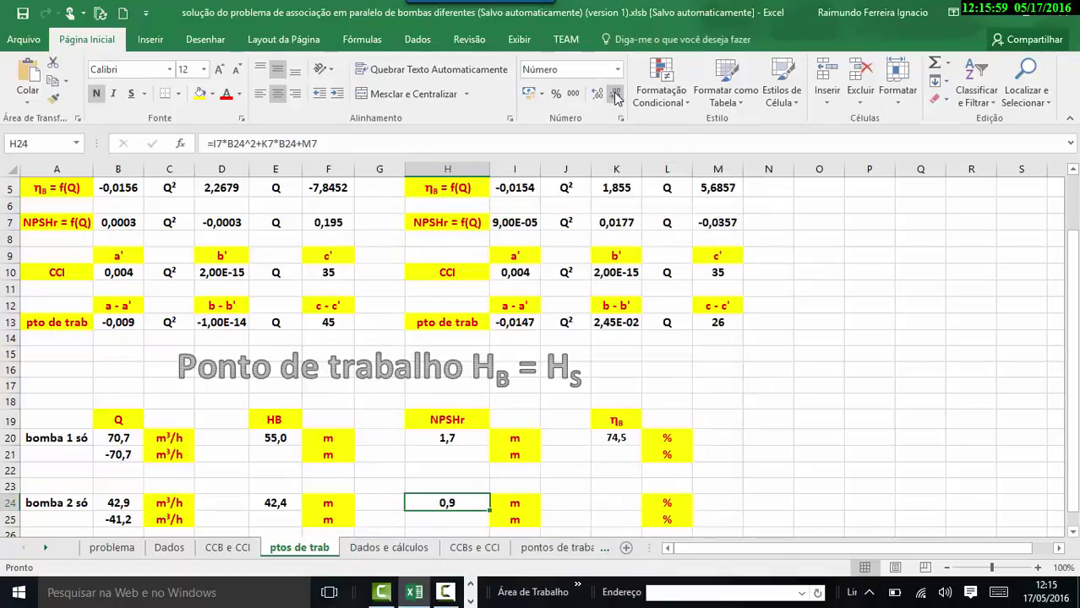
click(596, 94)
click(597, 94)
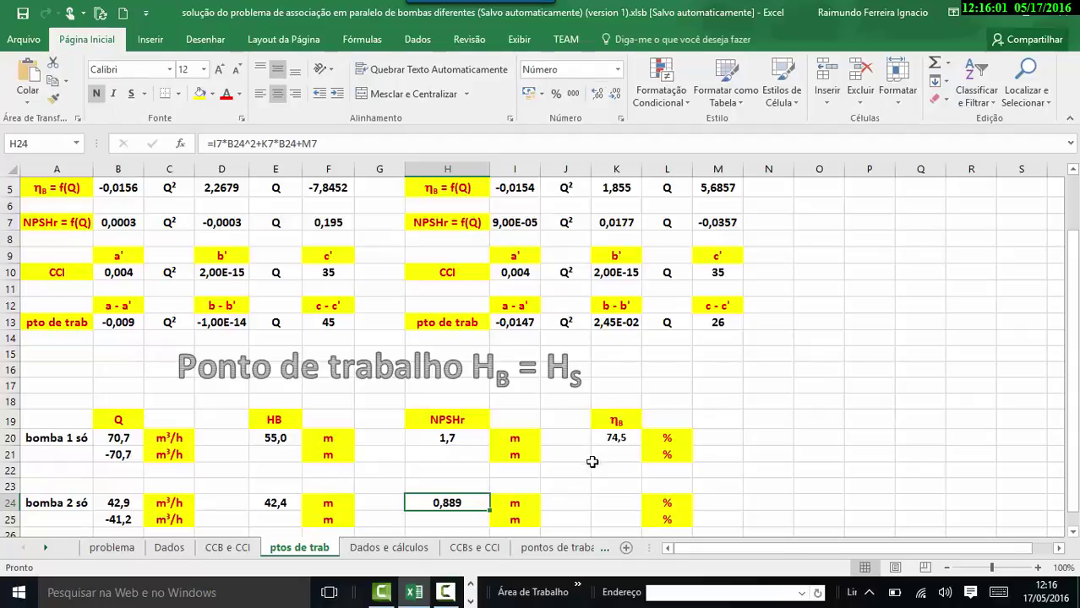
click(611, 503)
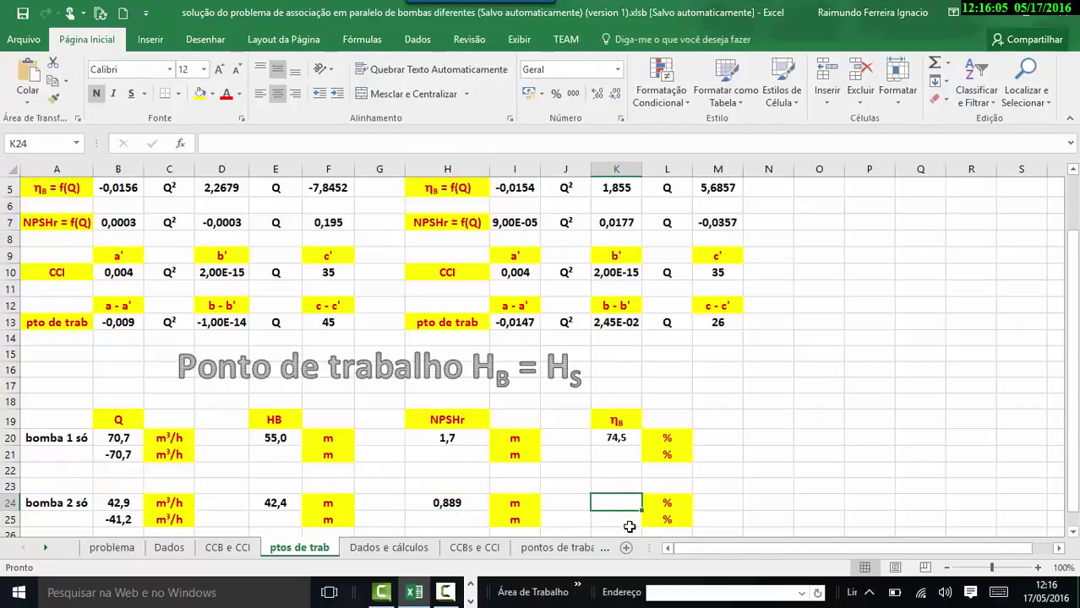
Step: Enter =I5*B24^2+K5*B24+M5 in K24, giving pump 2's efficiency 56,9216
text(=)
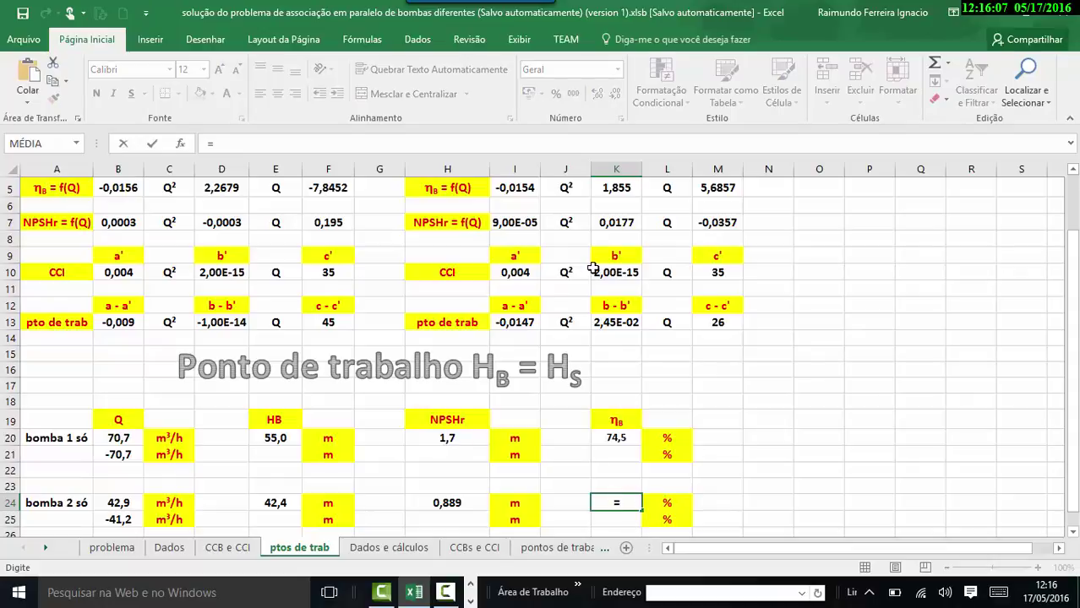
click(528, 187)
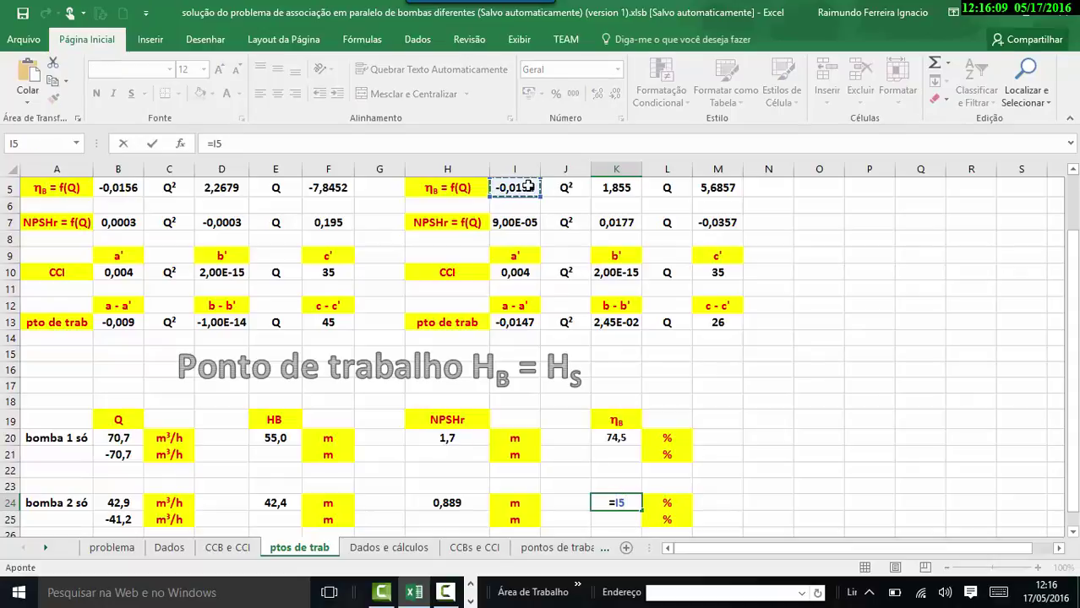
text(*)
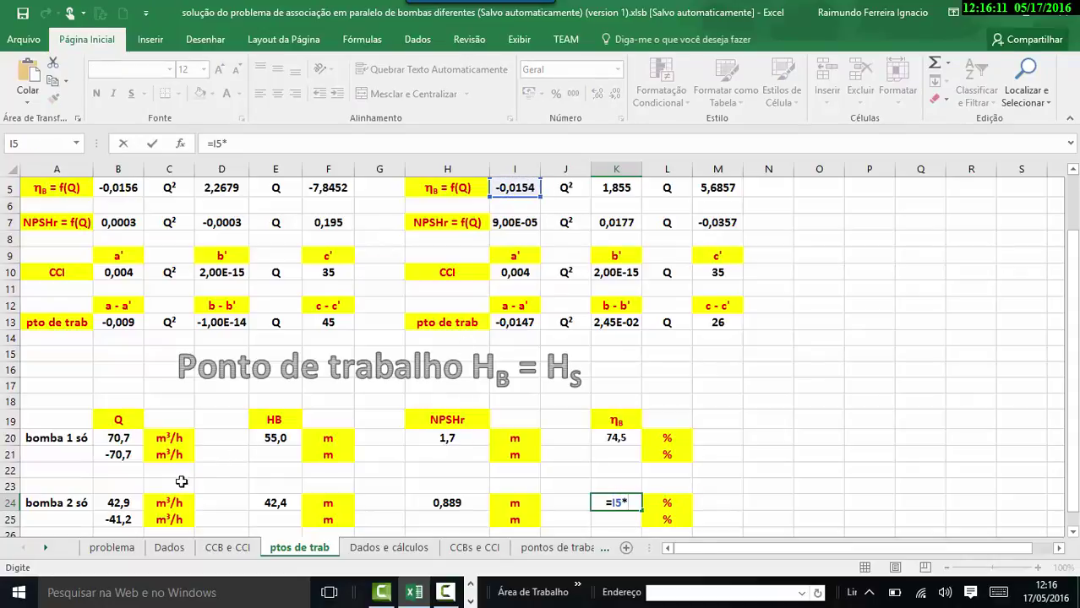
click(123, 503)
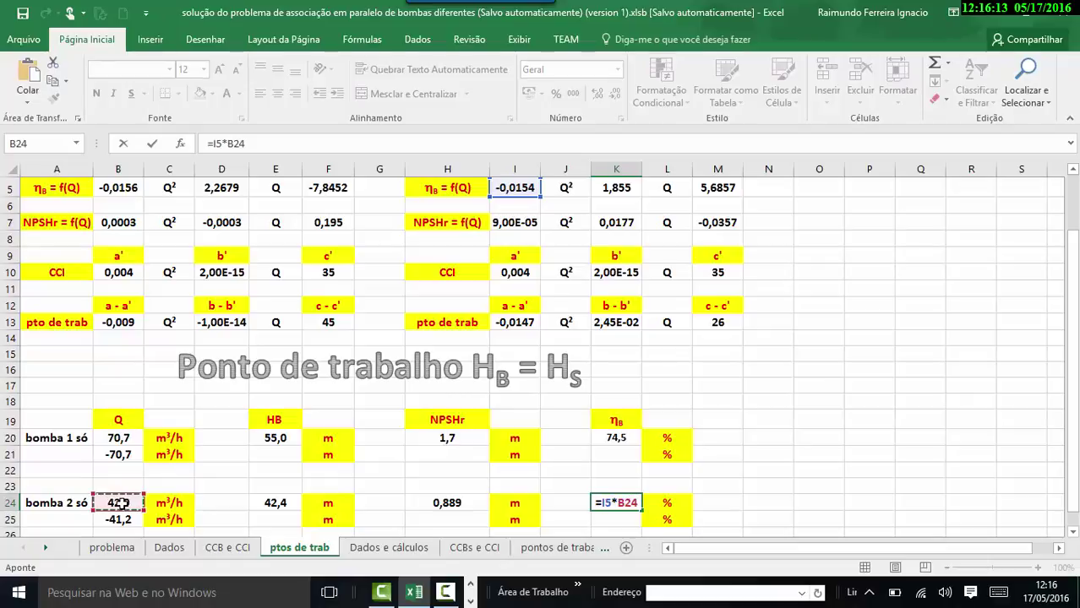
text(^2)
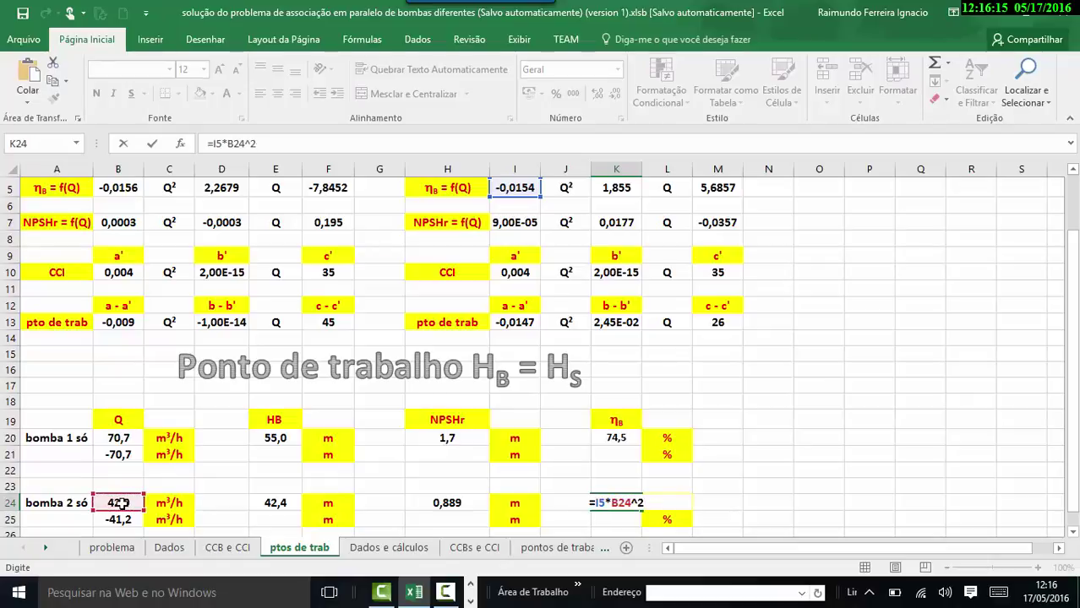
text(+)
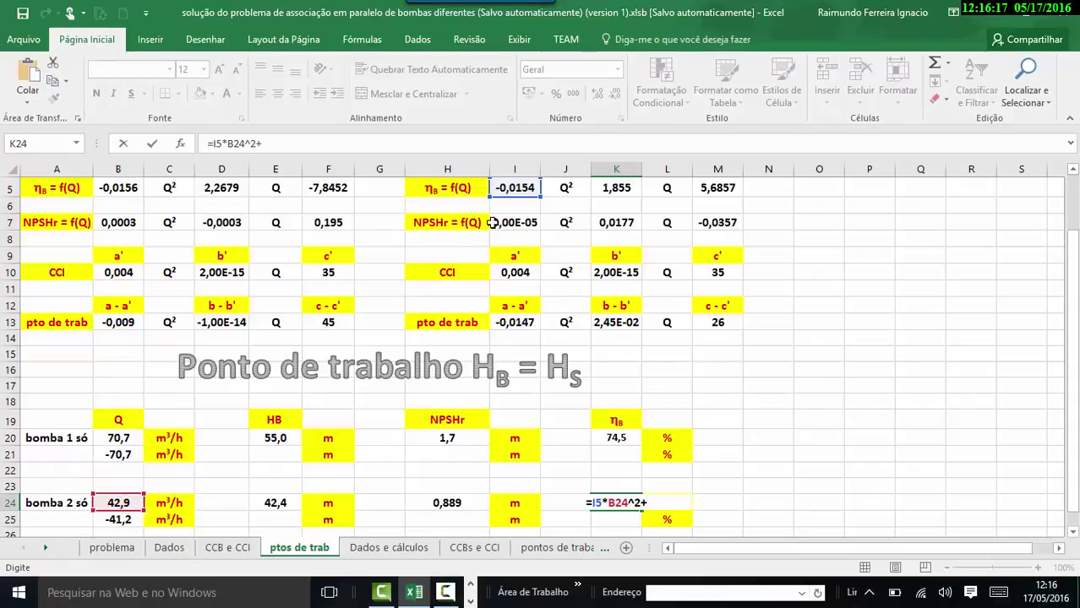
click(614, 187)
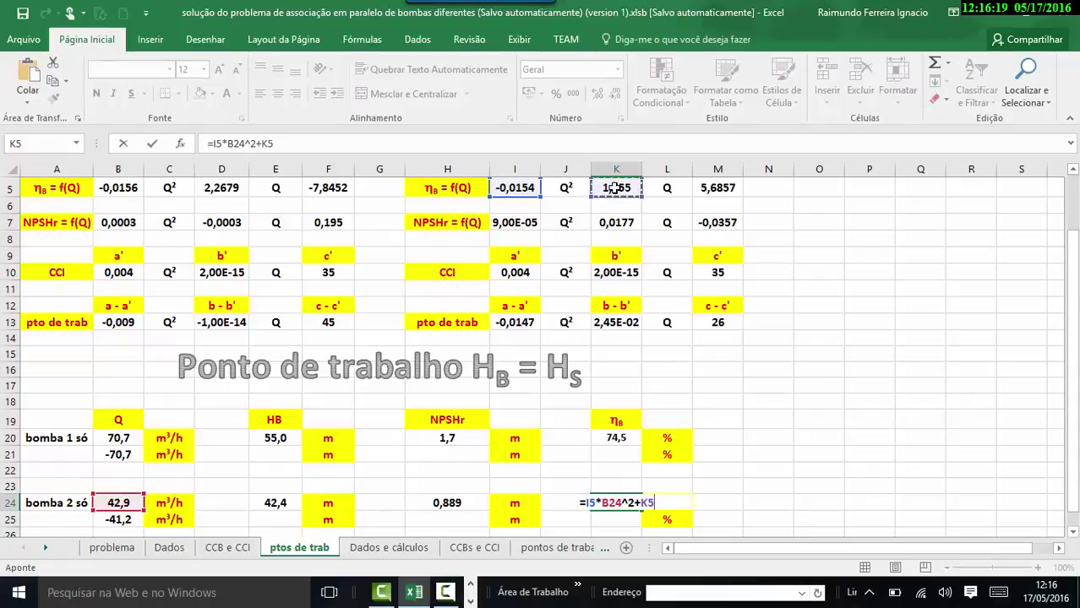
text(*)
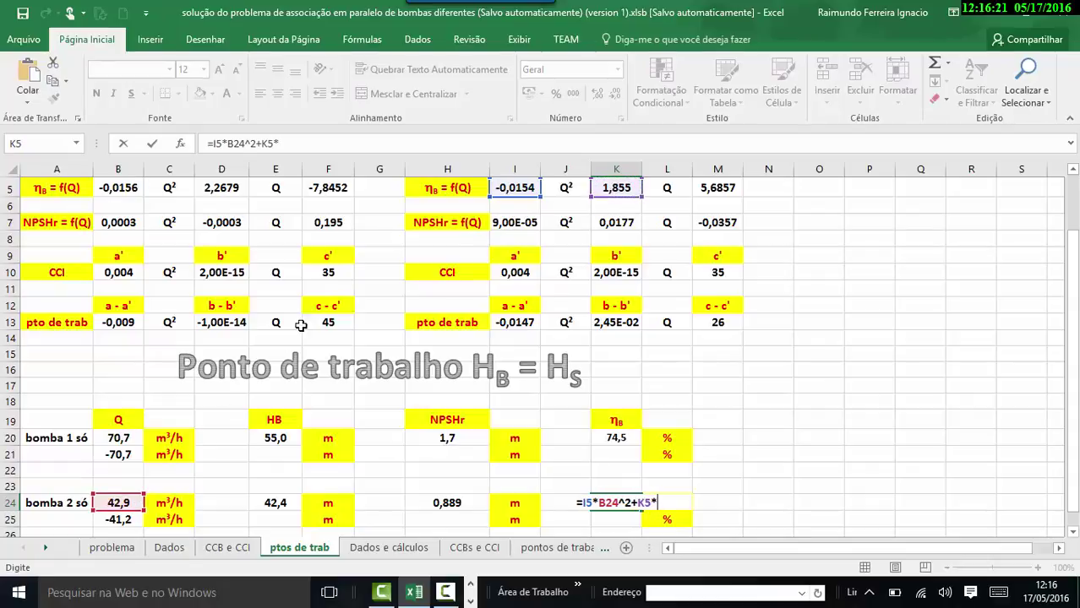
click(129, 504)
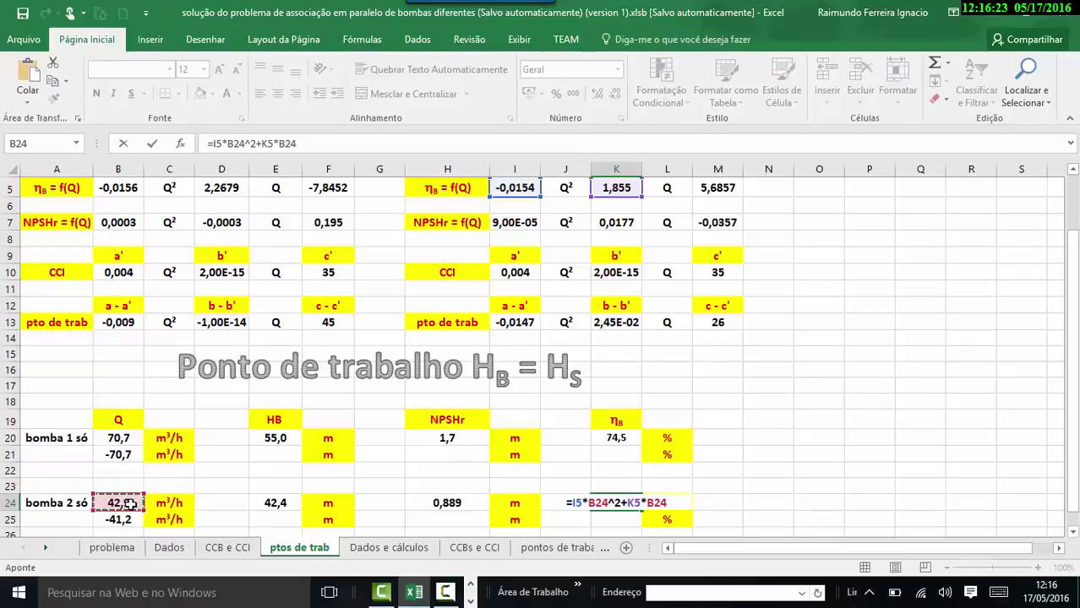
text(+)
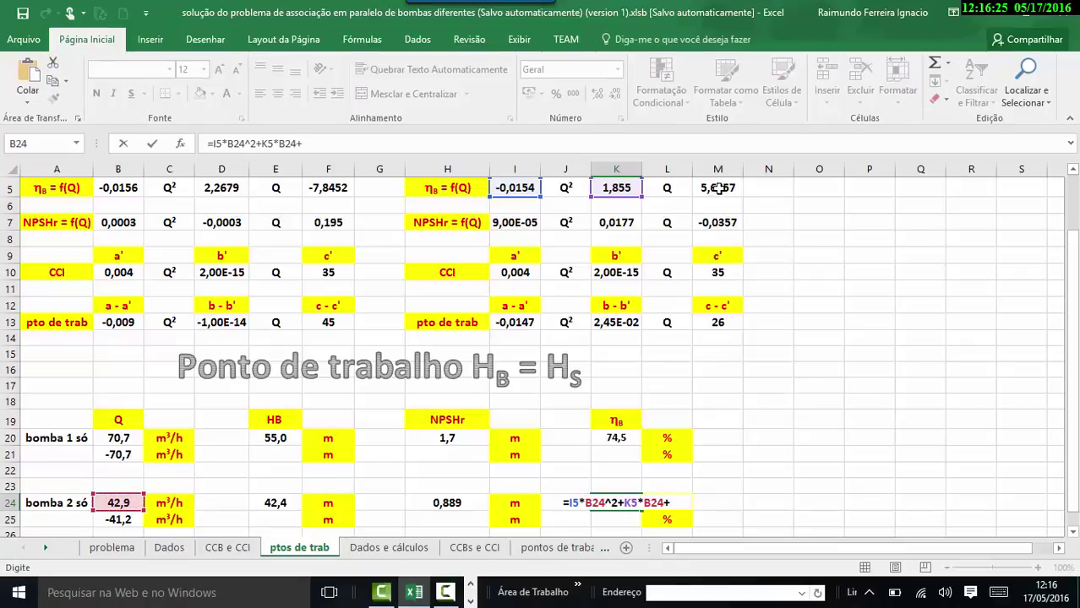
click(718, 188)
key(Return)
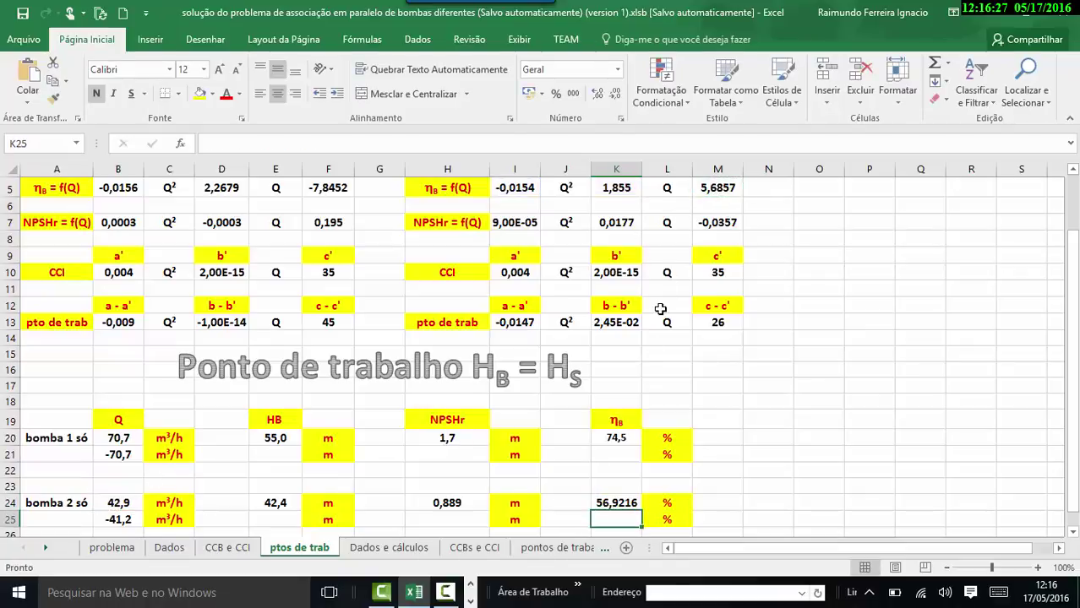
Step: Remove three decimals from K24 so the efficiency reads 56,9
click(625, 503)
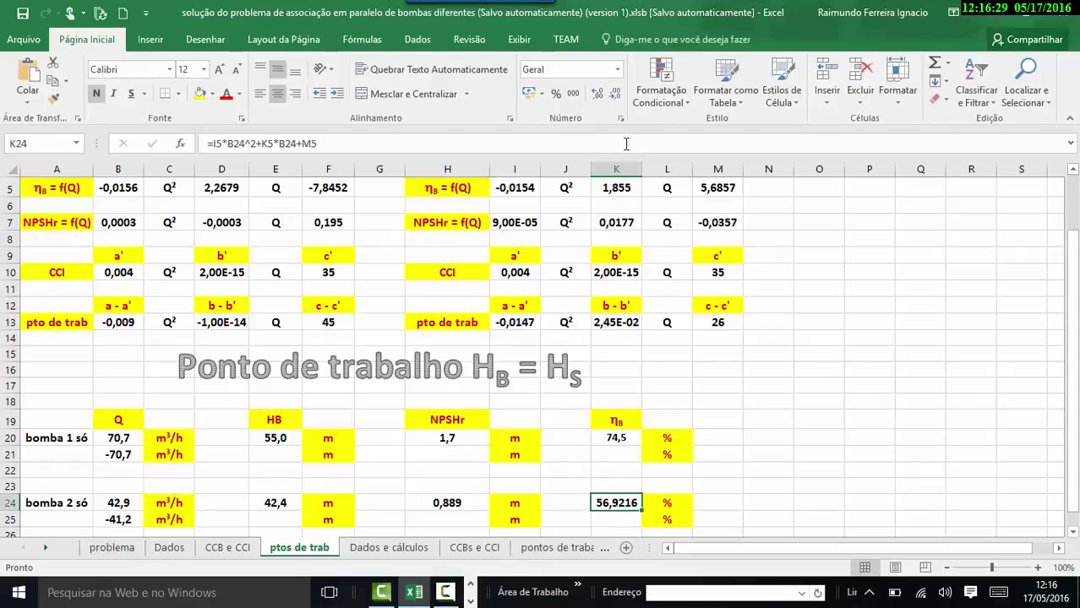
click(616, 94)
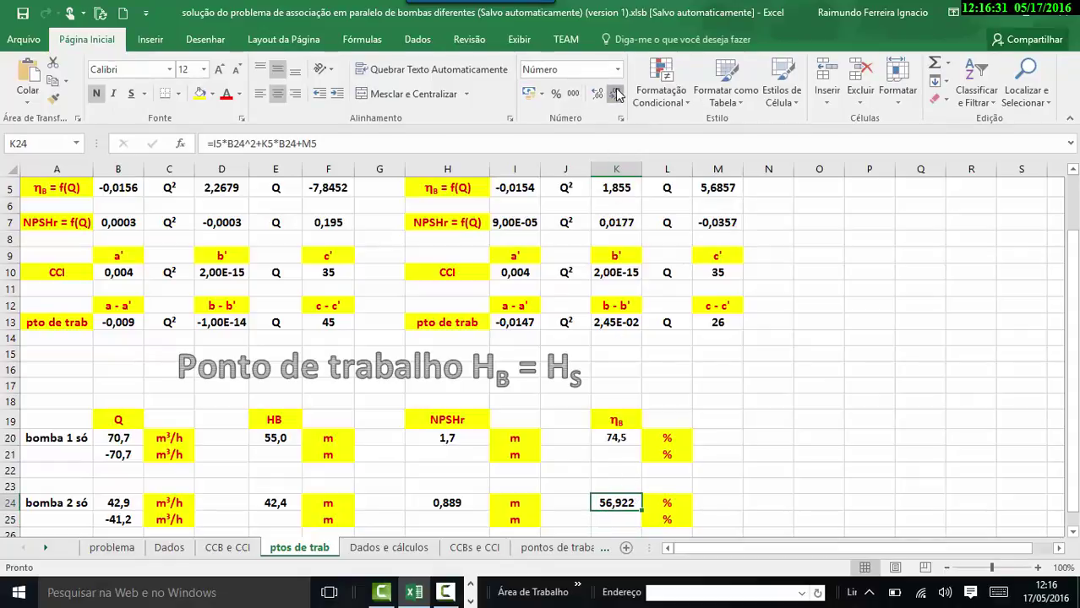
click(616, 94)
click(616, 94)
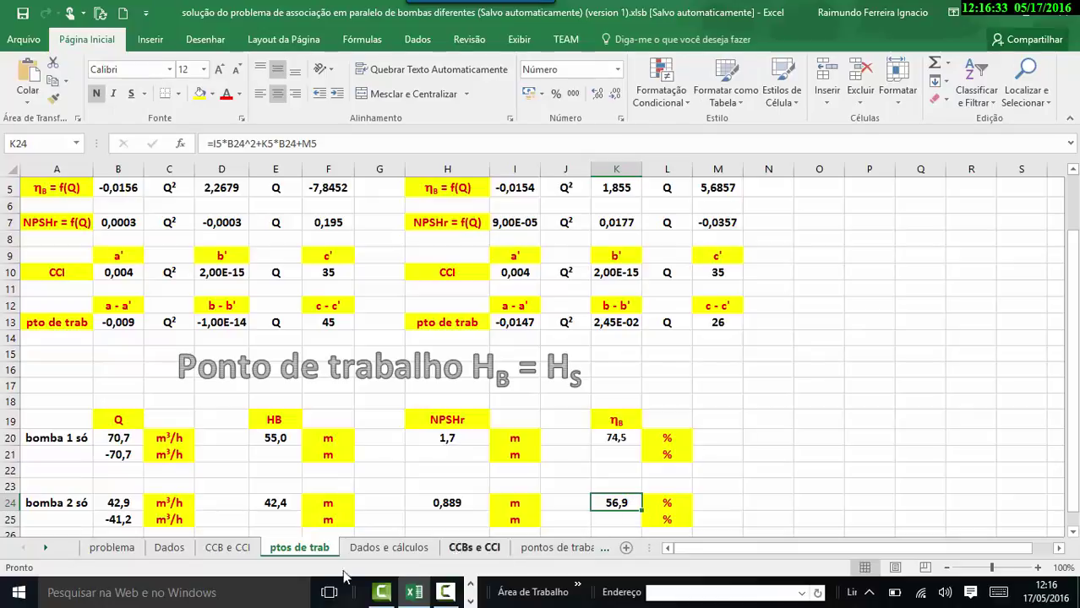